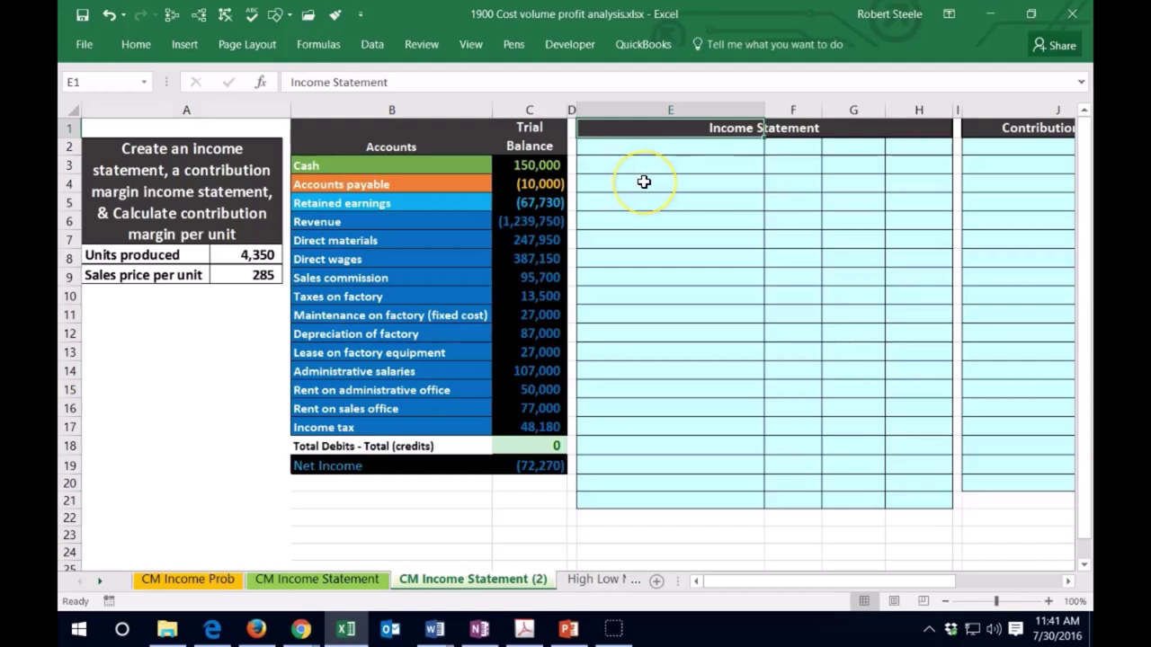
# - Examine the blank Income Statement table and the trial balance accounts from Revenue through Income tax
pyautogui.press('Down')
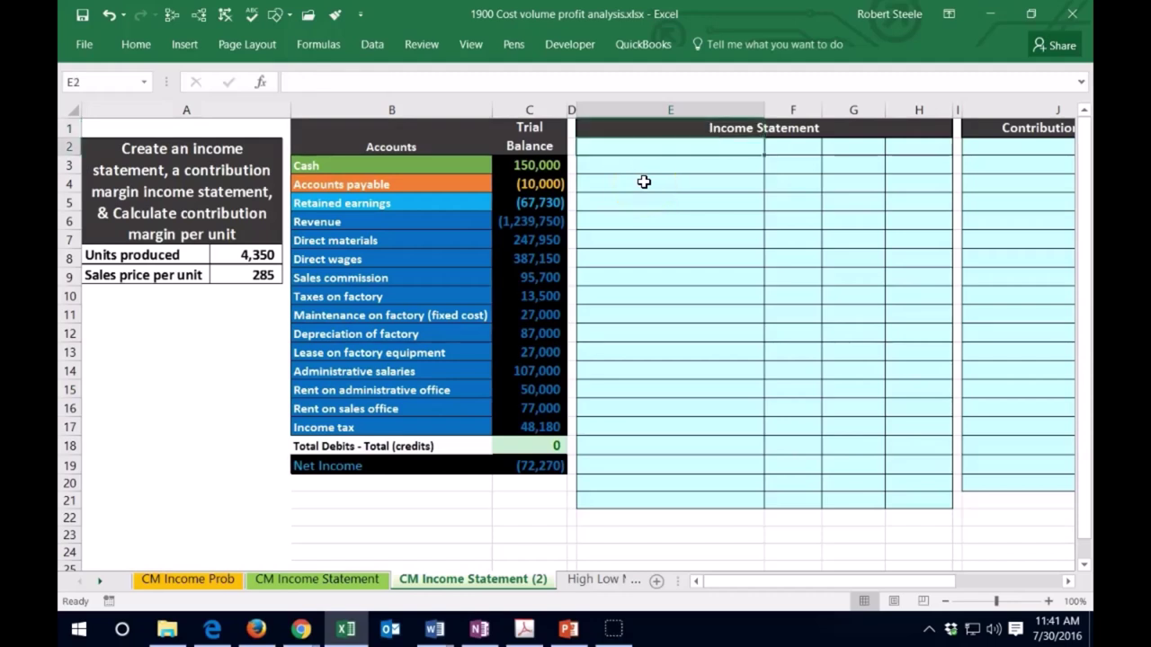
pyautogui.press('Right')
pyautogui.press('Right')
pyautogui.press('Right')
pyautogui.press('Right')
pyautogui.press('Right')
pyautogui.press('Right')
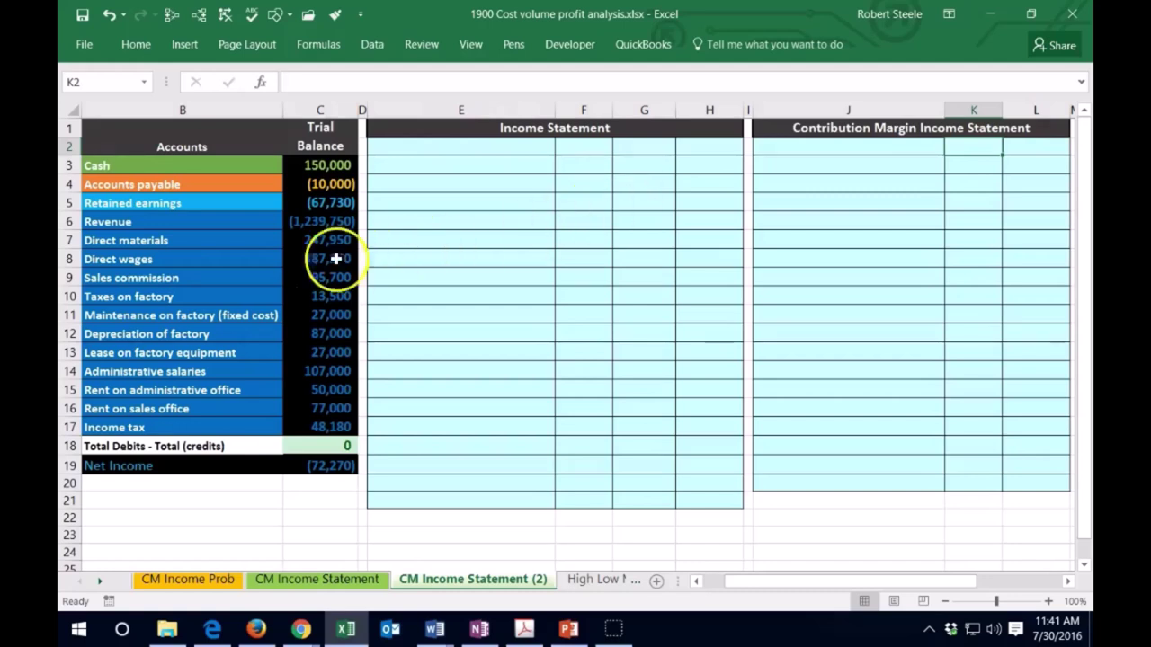
pyautogui.moveTo(141, 222); pyautogui.dragTo(329, 426)
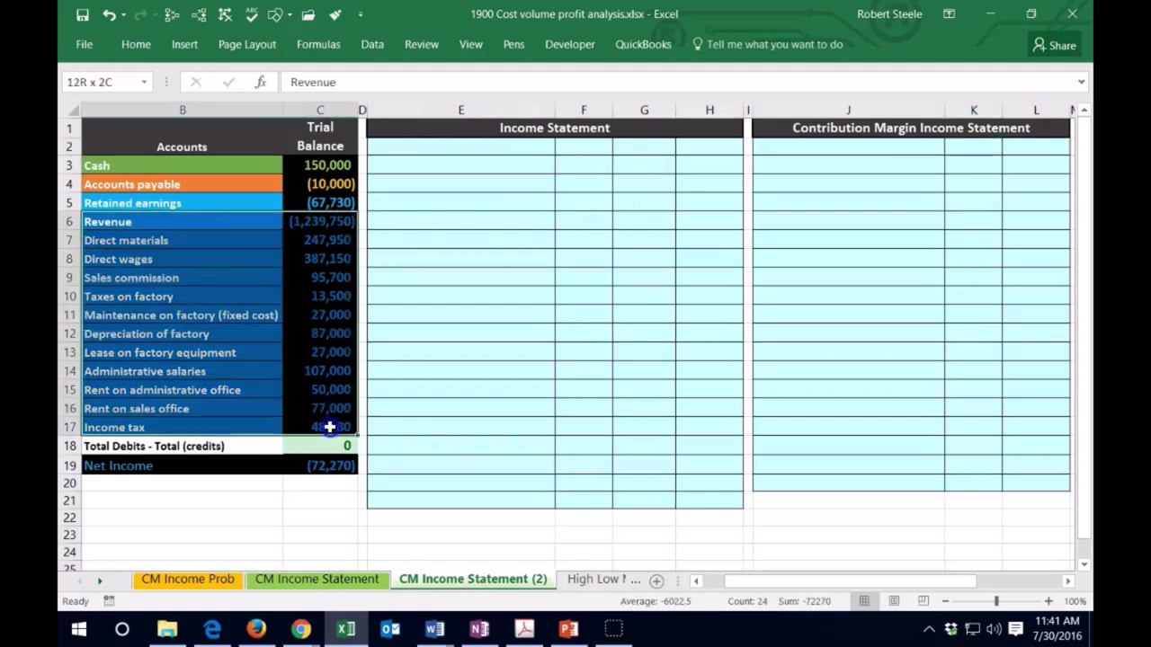
pyautogui.click(444, 416)
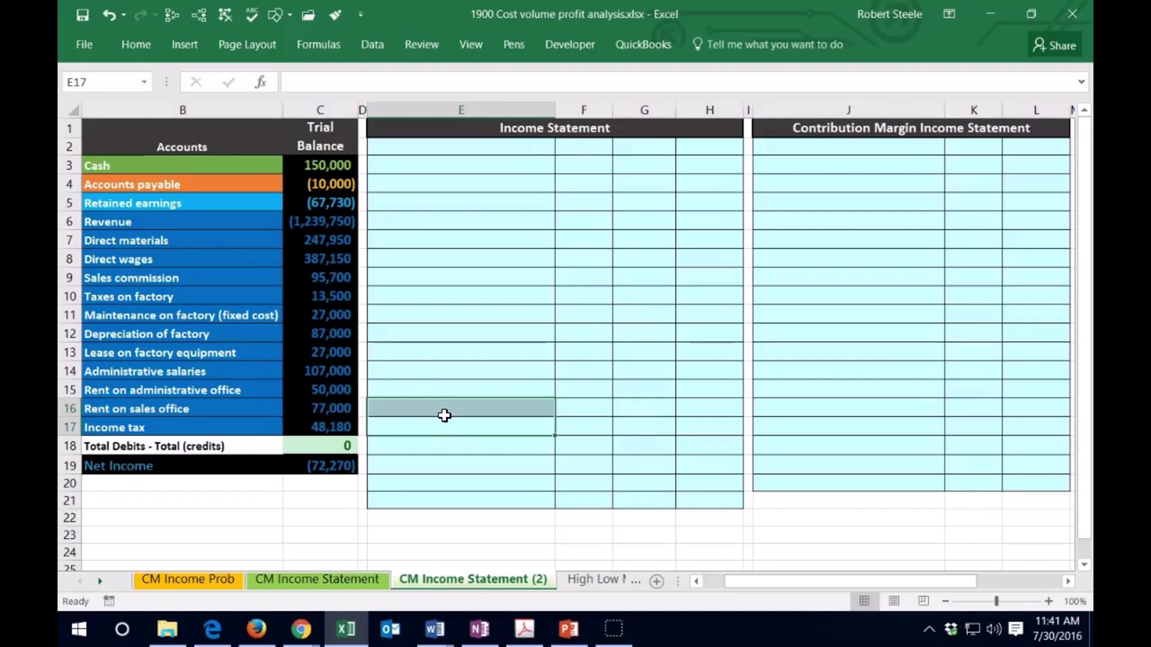
# - Look over the blank Contribution Margin Income Statement and Contribution Margin per unit tables
pyautogui.press('Right')
pyautogui.press('Right')
pyautogui.press('Right')
pyautogui.press('Right')
pyautogui.press('Right')
pyautogui.press('Right')
pyautogui.press('Right')
pyautogui.press('Right')
pyautogui.press('Right')
pyautogui.press('Right')
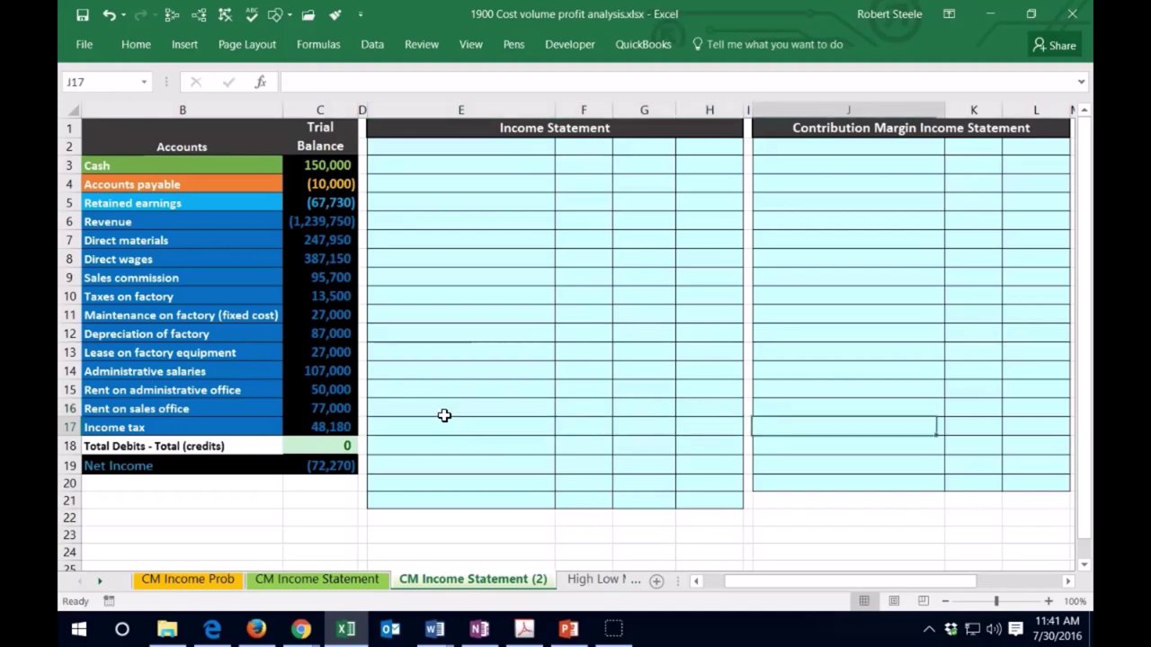
pyautogui.click(770, 158)
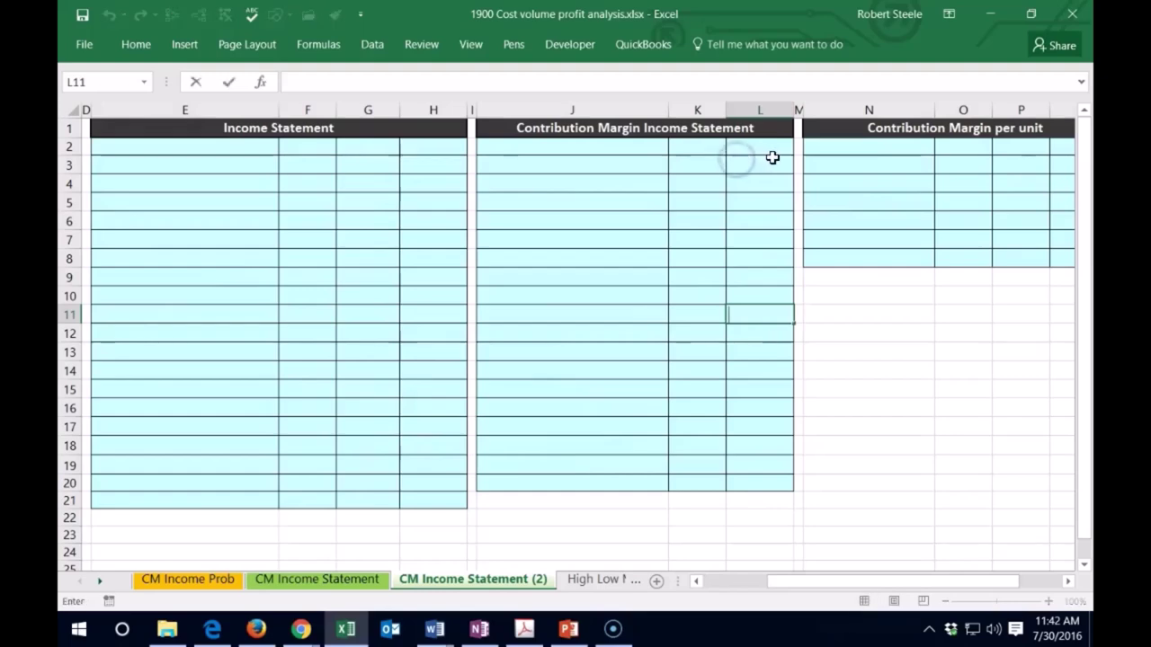
pyautogui.press('Right')
pyautogui.press('Right')
pyautogui.press('Right')
pyautogui.press('Right')
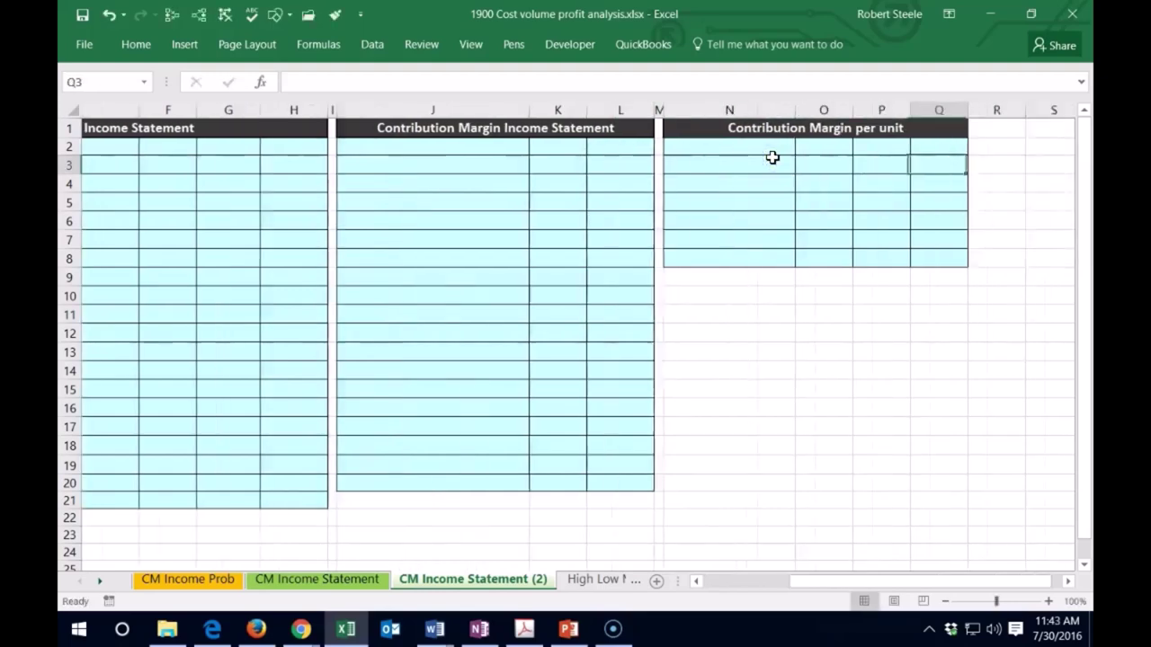
# - Examine the trial balance again, comparing the balance sheet accounts with the Revenue through Income tax accounts
pyautogui.press('Left')
pyautogui.press('Left')
pyautogui.press('Left')
pyautogui.press('Left')
pyautogui.press('Left')
pyautogui.press('Left')
pyautogui.press('Left')
pyautogui.press('Left')
pyautogui.press('Left')
pyautogui.press('Left')
pyautogui.press('Left')
pyautogui.press('Left')
pyautogui.press('Left')
pyautogui.press('Left')
pyautogui.press('Left')
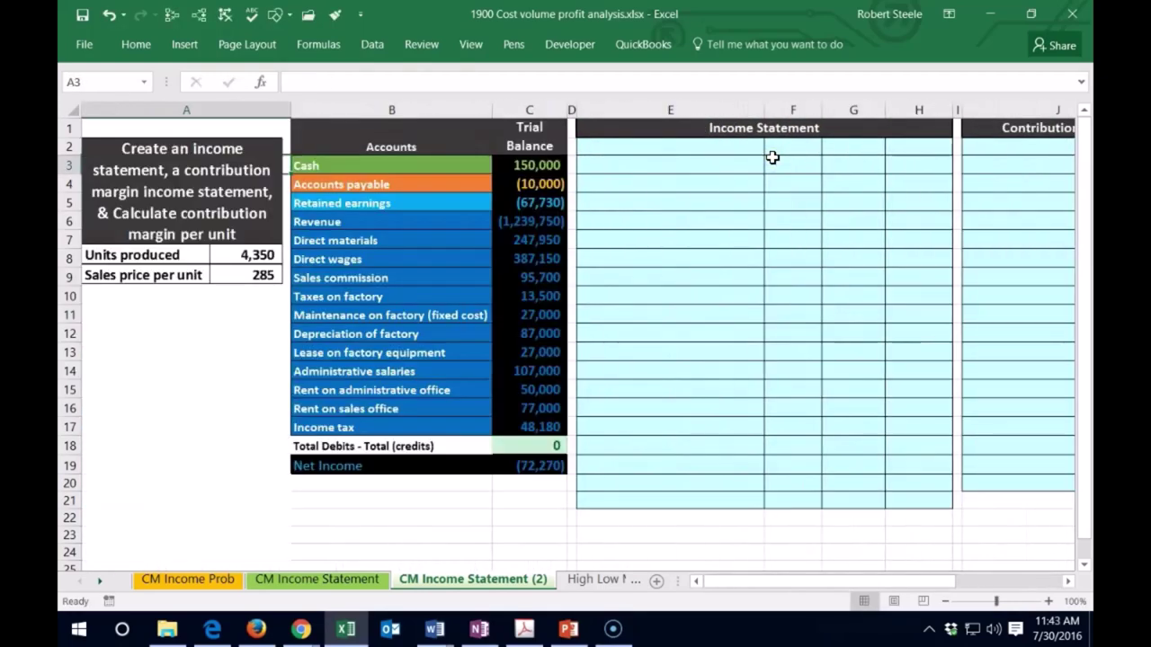
pyautogui.moveTo(309, 161); pyautogui.dragTo(359, 196)
pyautogui.moveTo(423, 219); pyautogui.dragTo(544, 431)
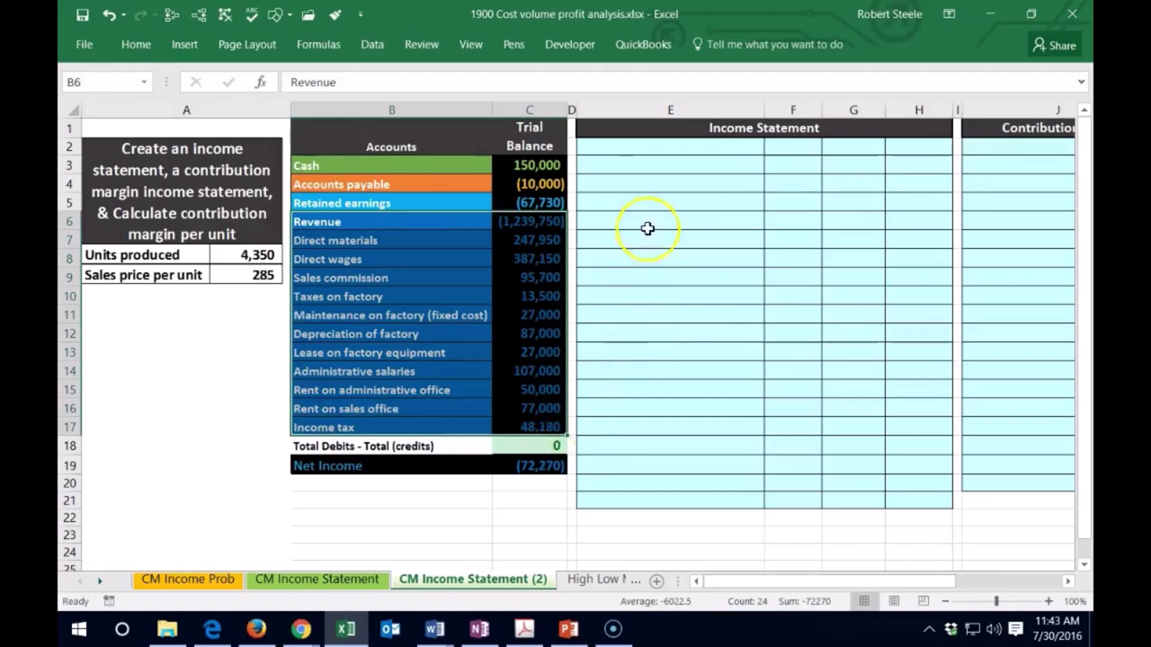
pyautogui.click(632, 146)
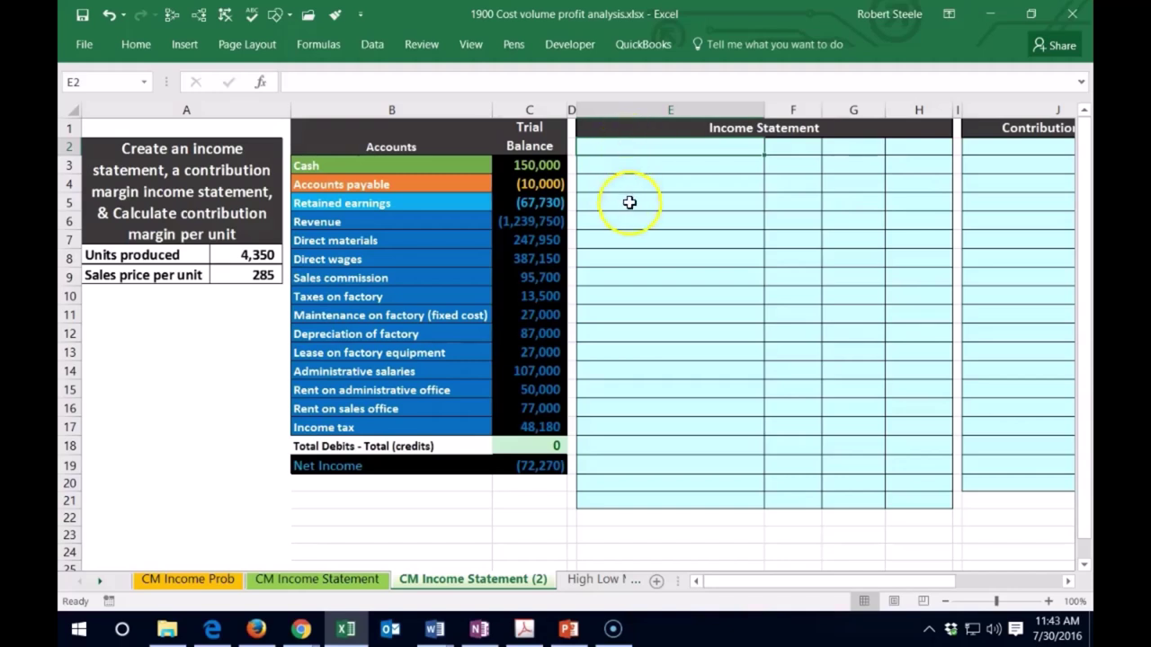
pyautogui.write('Revenue')
pyautogui.press('Return')
pyautogui.press('Up')
pyautogui.press('Delete')
# - Link the first income statement label in E2 to the Revenue account name with =B6
pyautogui.write('=')
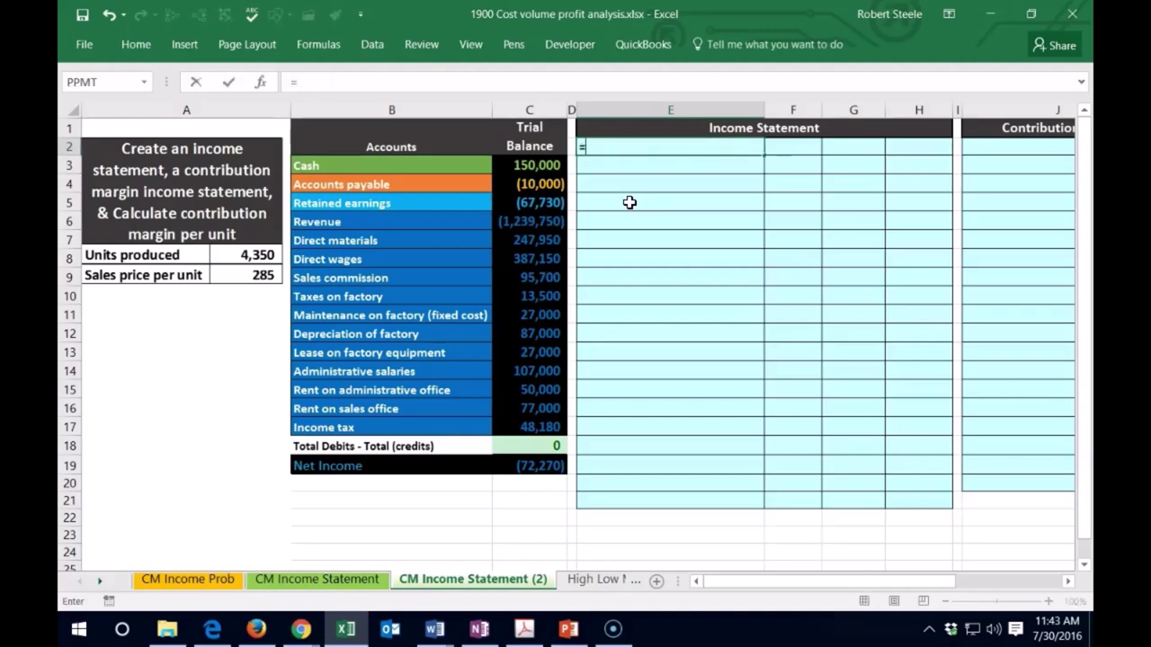
pyautogui.click(351, 216)
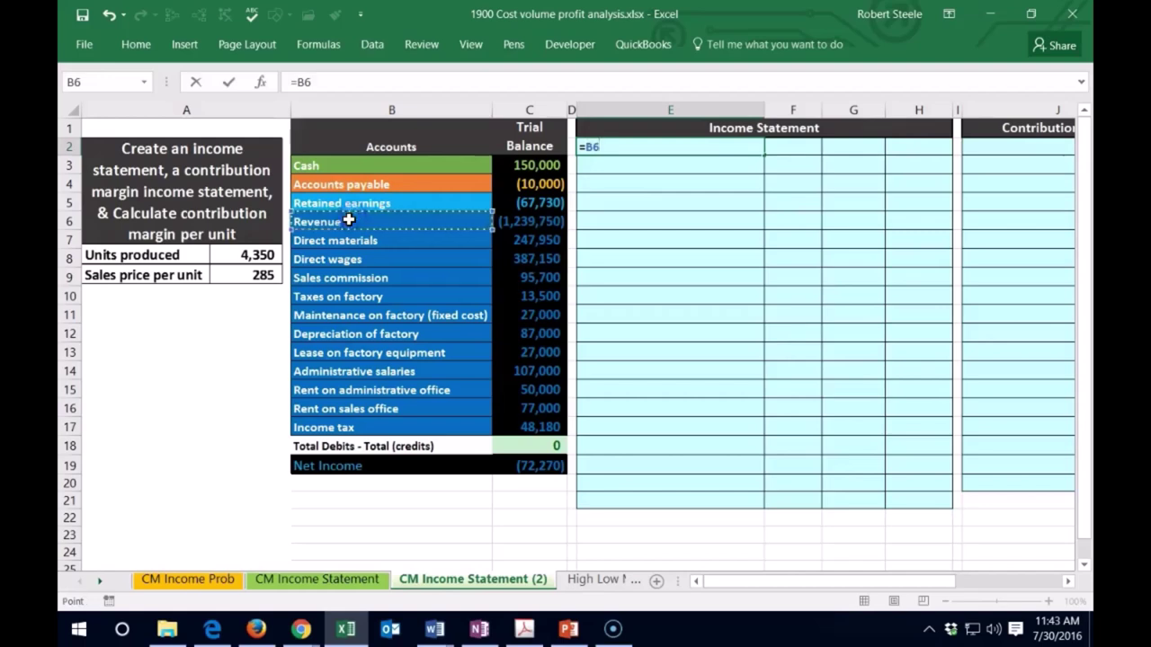
pyautogui.press('Return')
# - Fill in the income statement's revenue amount in H2 as the trial balance revenue with its sign reversed, -C6
pyautogui.press('Right')
pyautogui.press('Right')
pyautogui.press('Right')
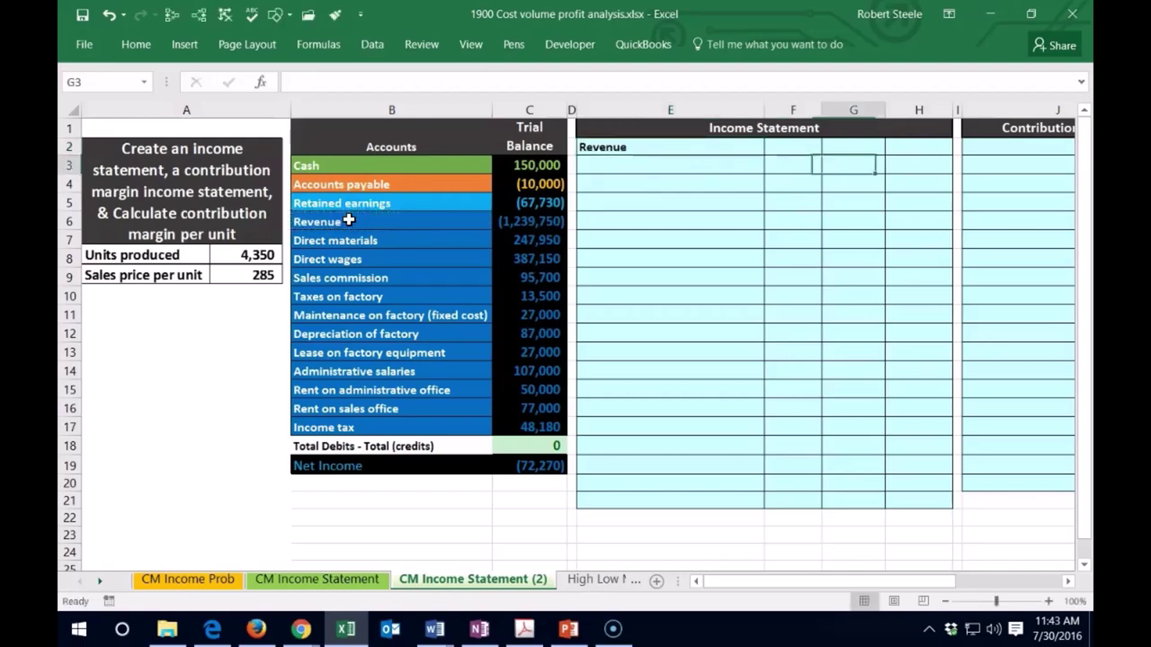
pyautogui.press('Up')
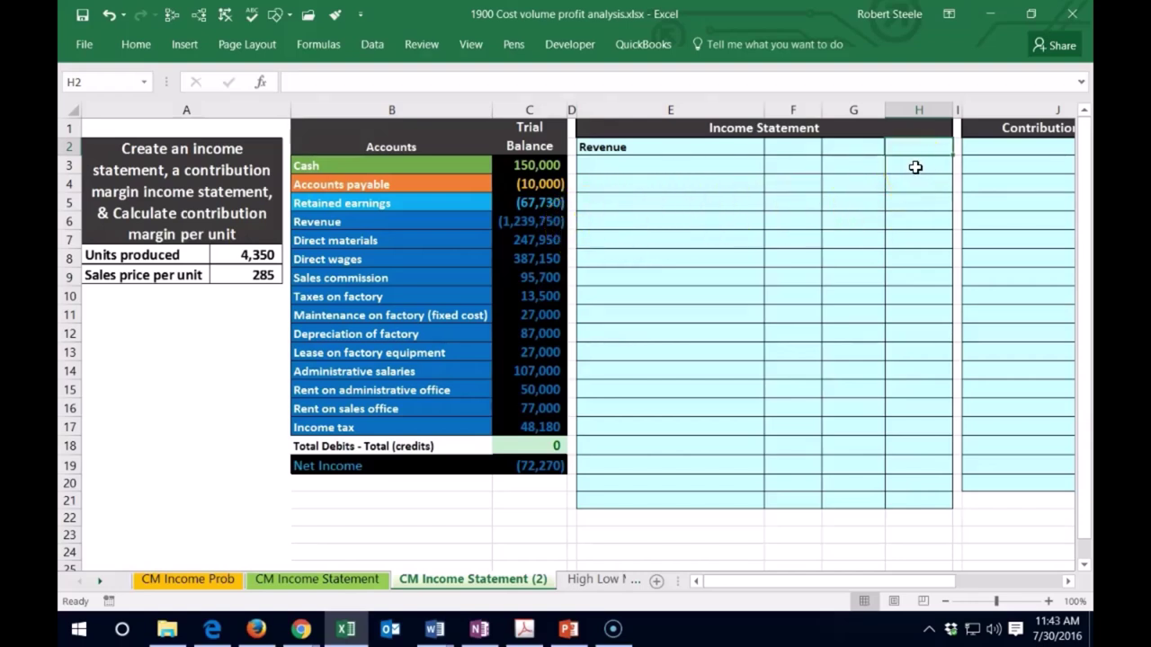
pyautogui.write('-')
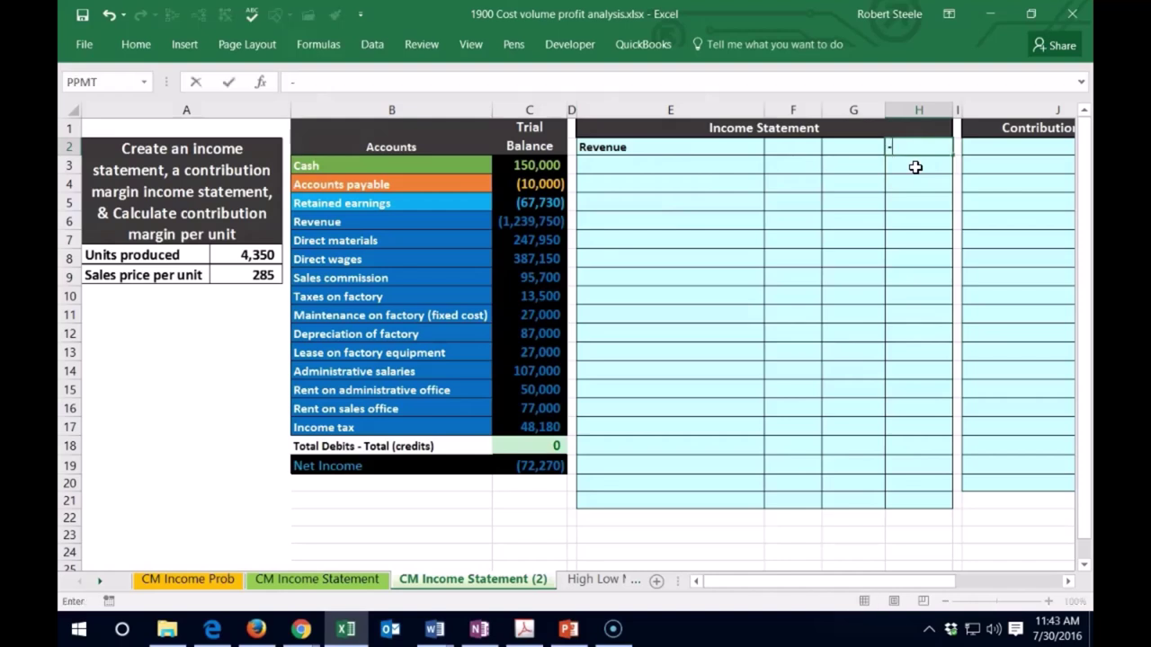
pyautogui.click(544, 222)
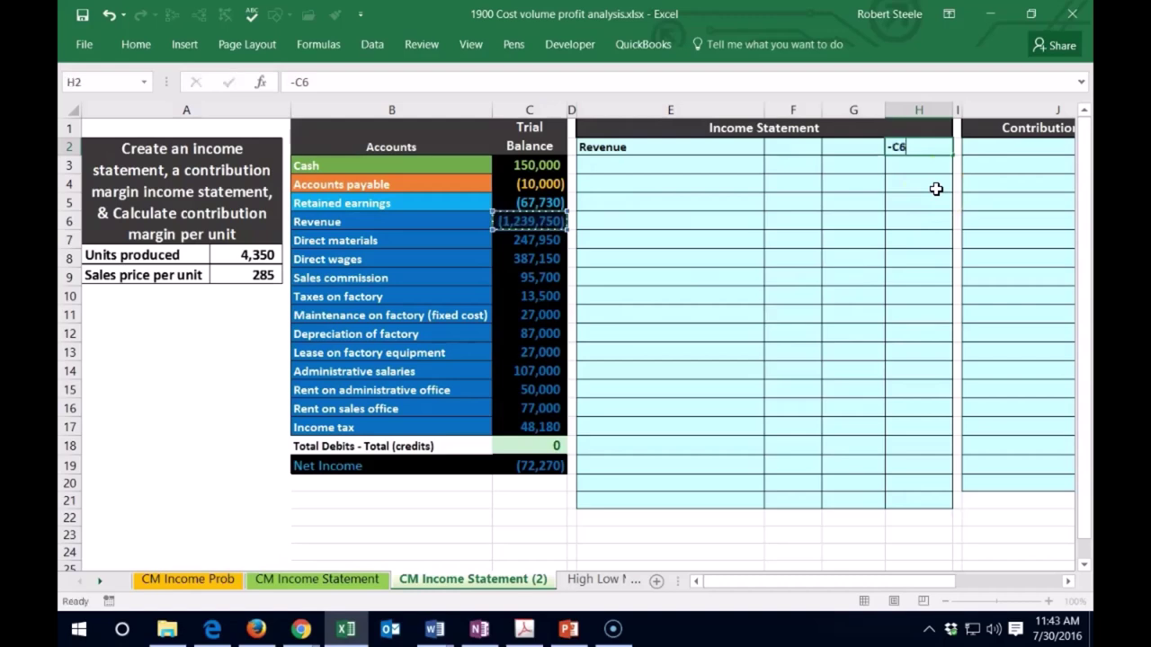
pyautogui.press('Return')
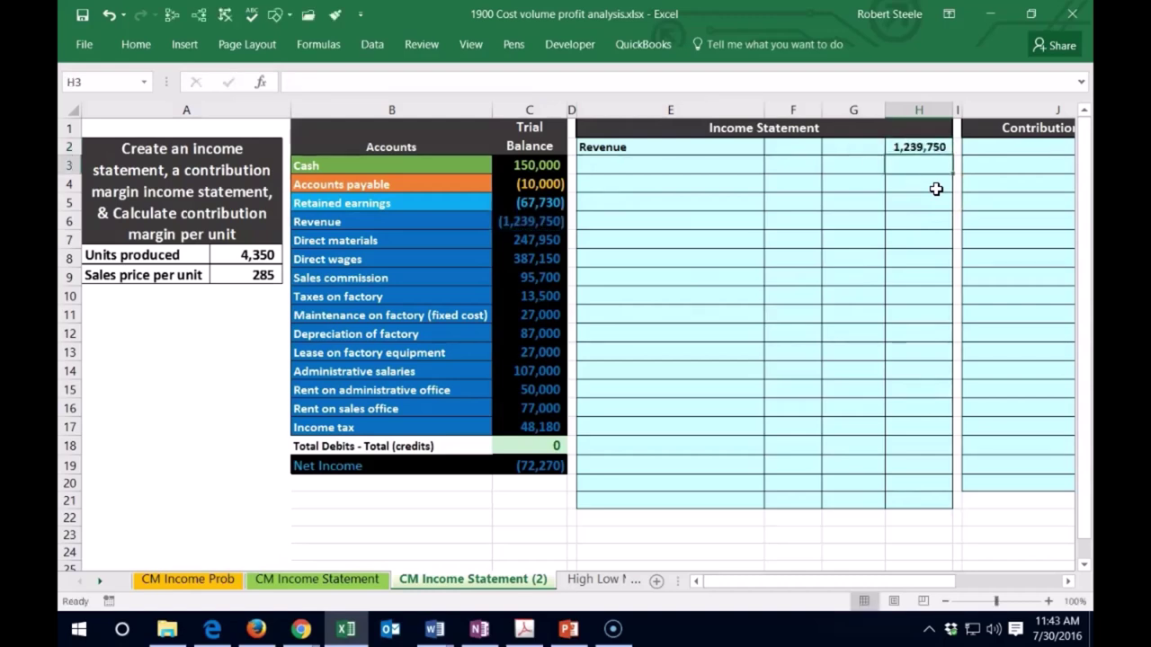
# - Add the heading "Cost of goods sold:" in E3, below Revenue on the income statement
pyautogui.press('Left')
pyautogui.press('Left')
pyautogui.press('Left')
pyautogui.write('C')
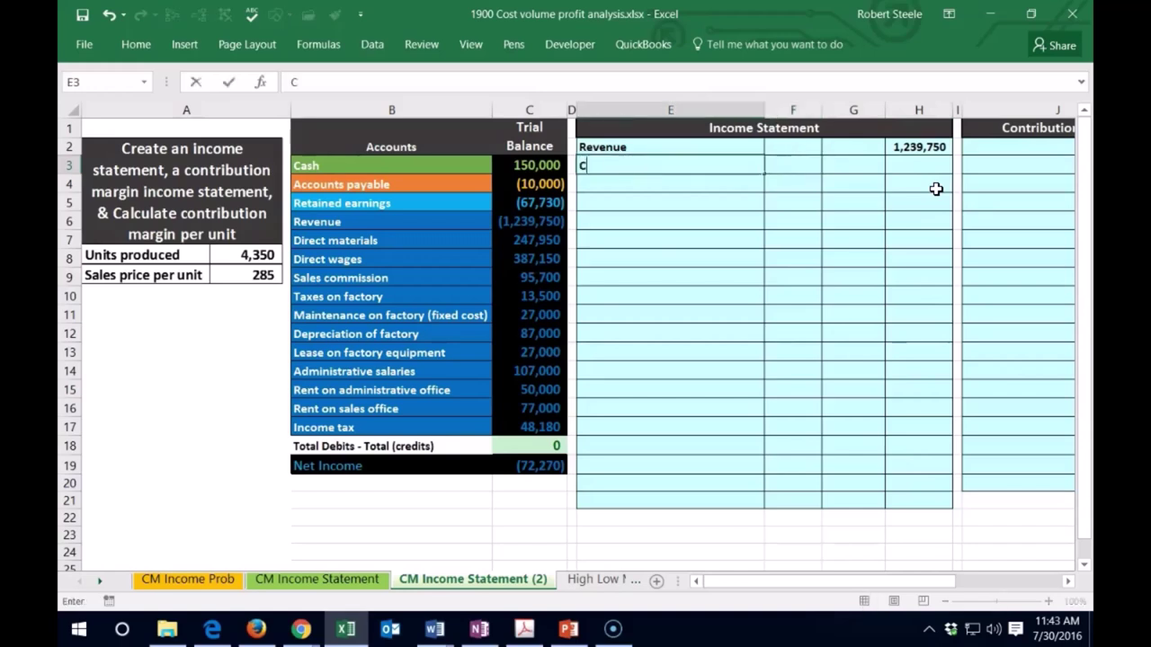
pyautogui.write('ost of good')
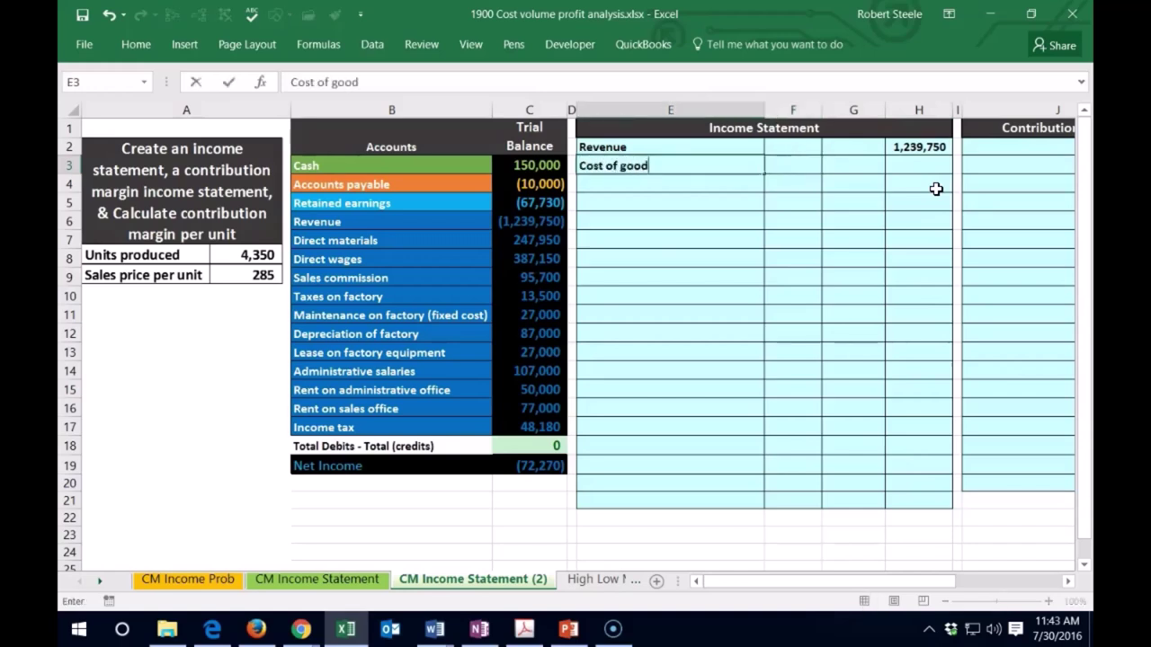
pyautogui.write('s sold')
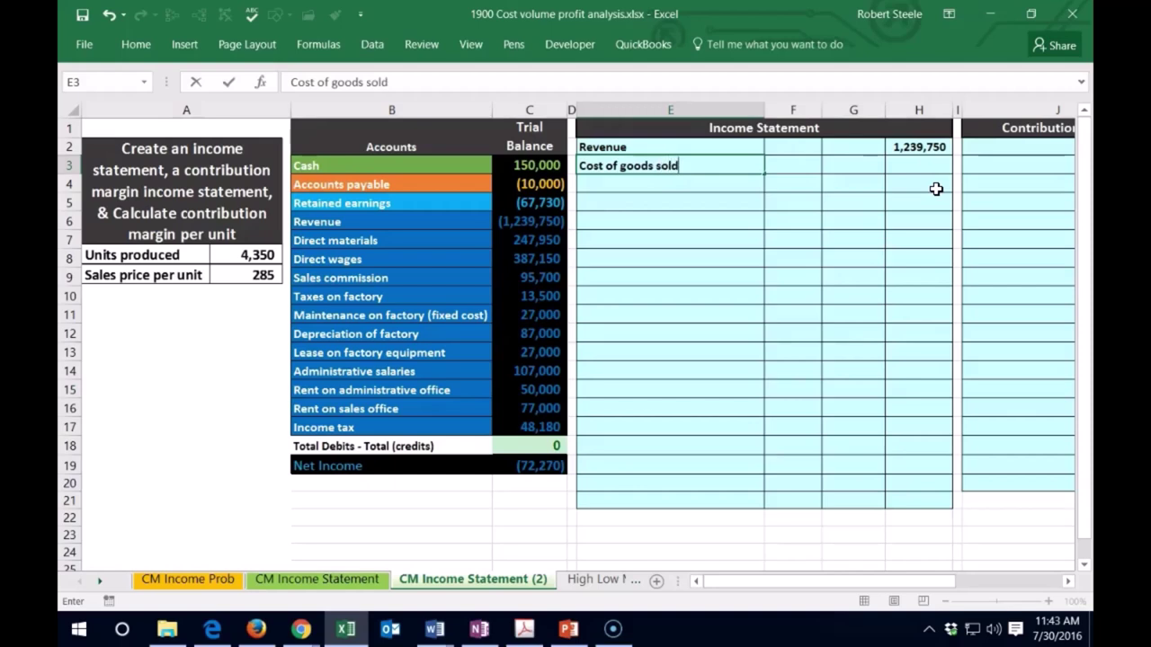
pyautogui.press('Return')
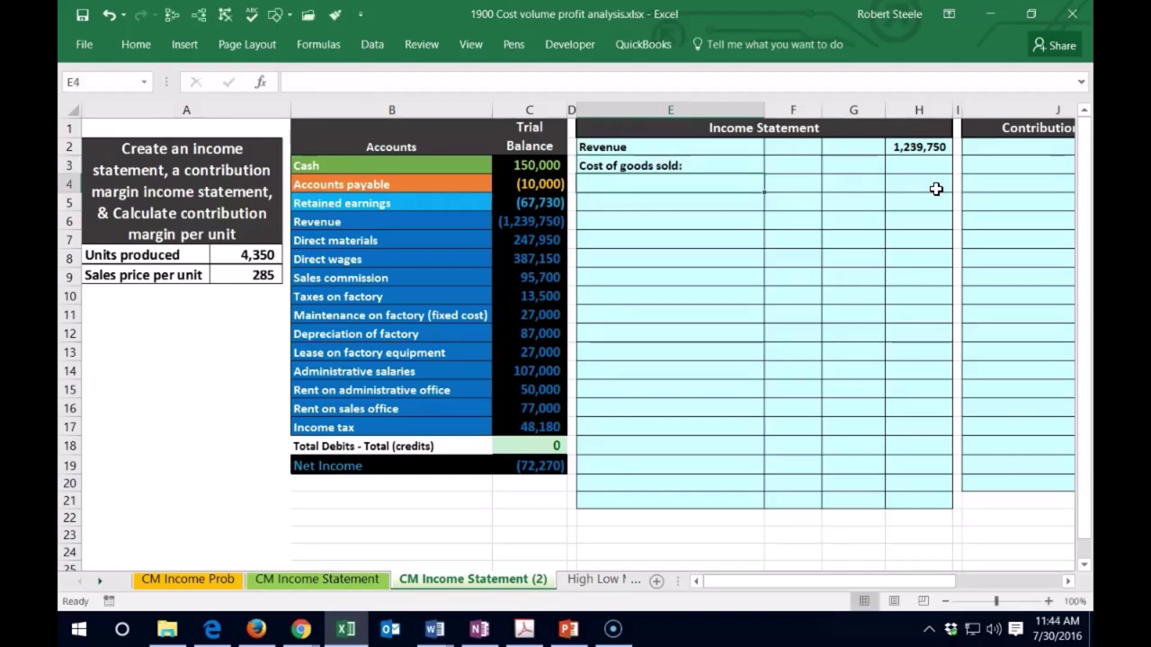
# - Inspect the Net Income formula in C19 of the trial balance and the range it sums
pyautogui.click(452, 221)
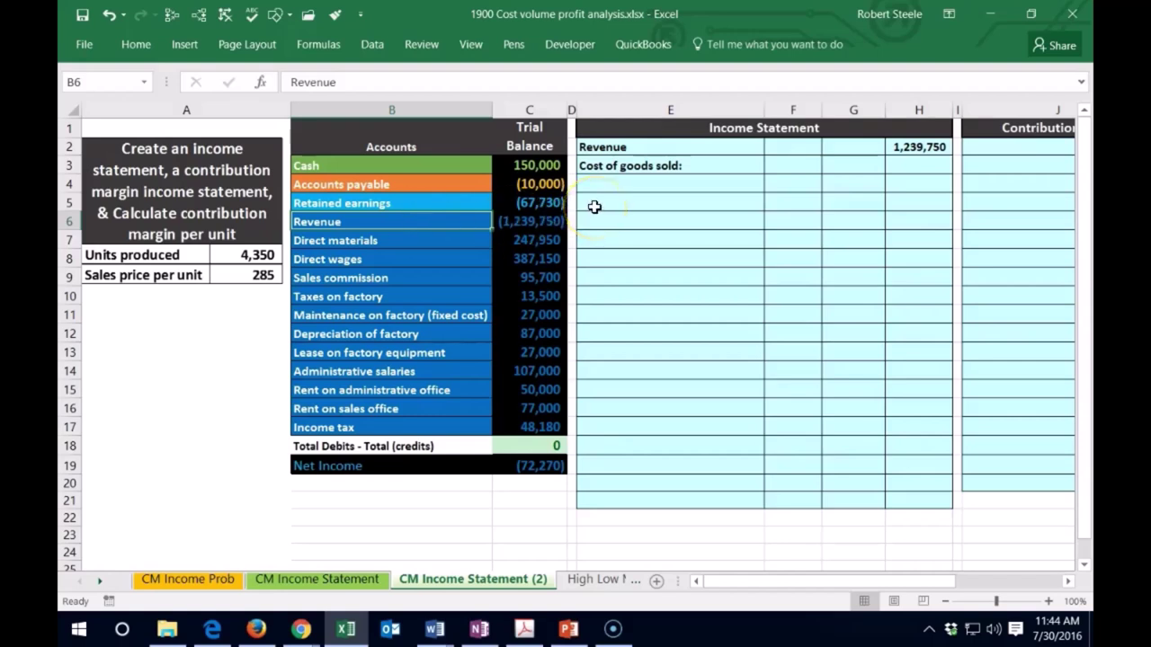
pyautogui.click(543, 465)
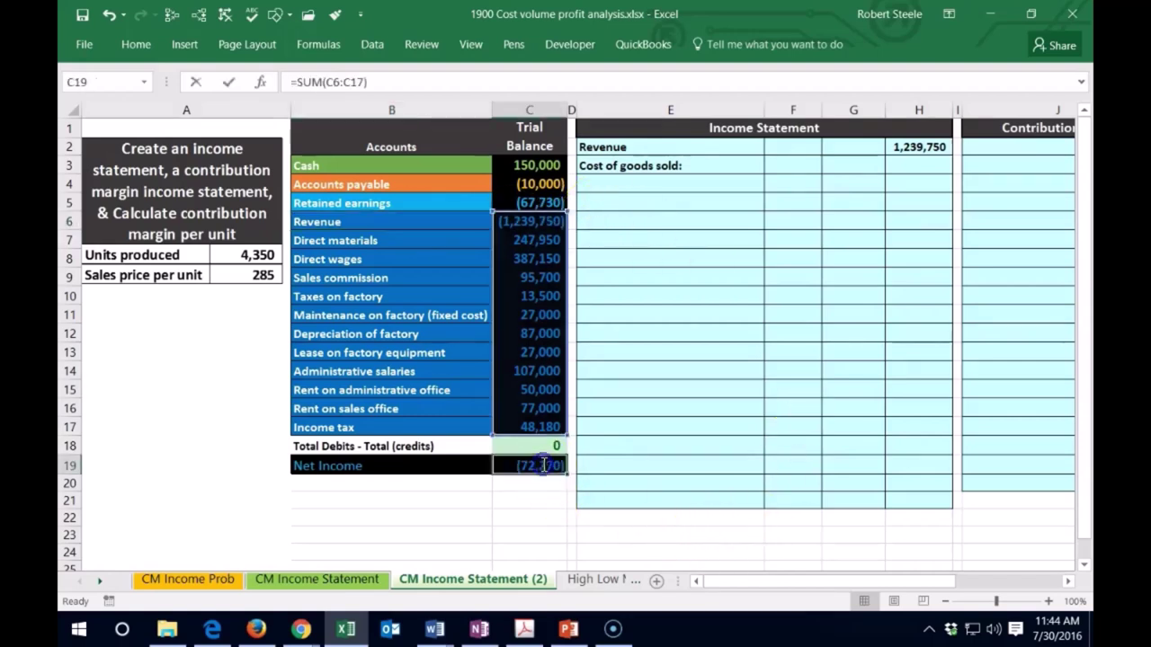
pyautogui.doubleClick(543, 464)
pyautogui.press('Return')
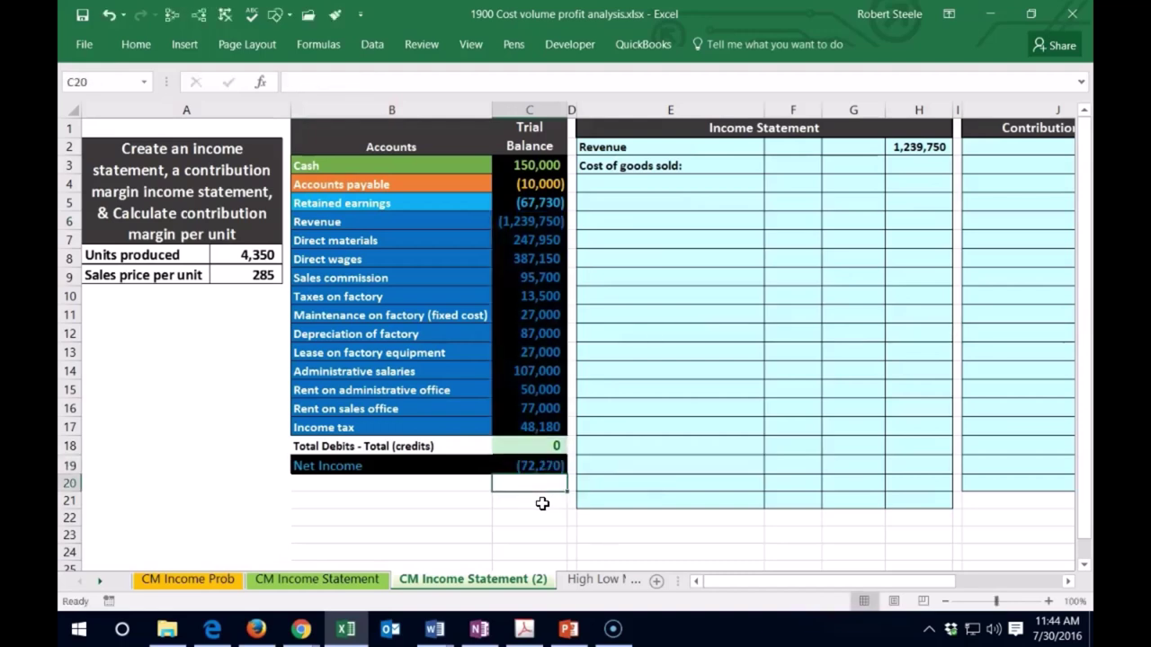
# - Change the font color of the trial balance revenue amount in C6 to yellow
pyautogui.click(502, 221)
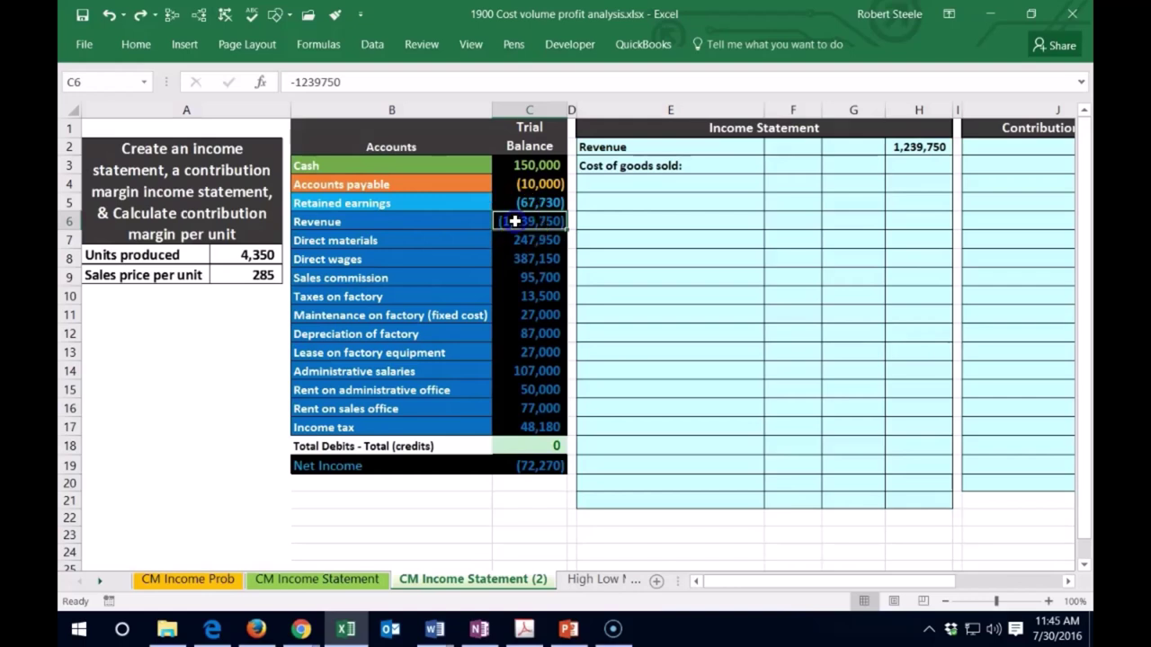
pyautogui.rightClick(515, 221)
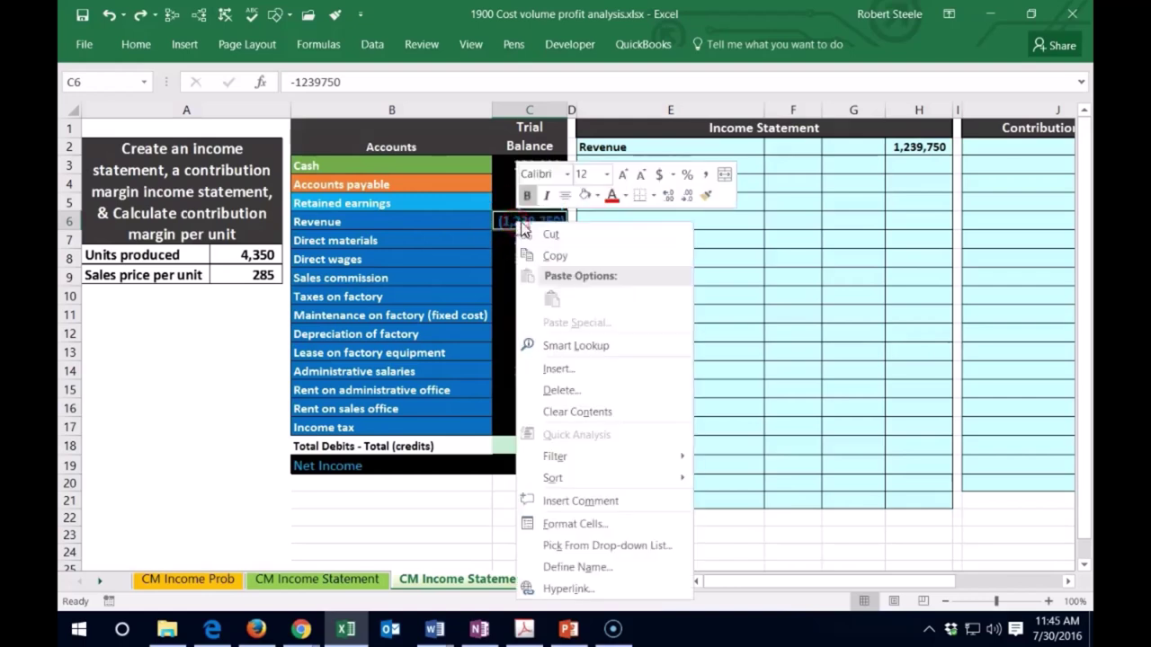
pyautogui.click(625, 194)
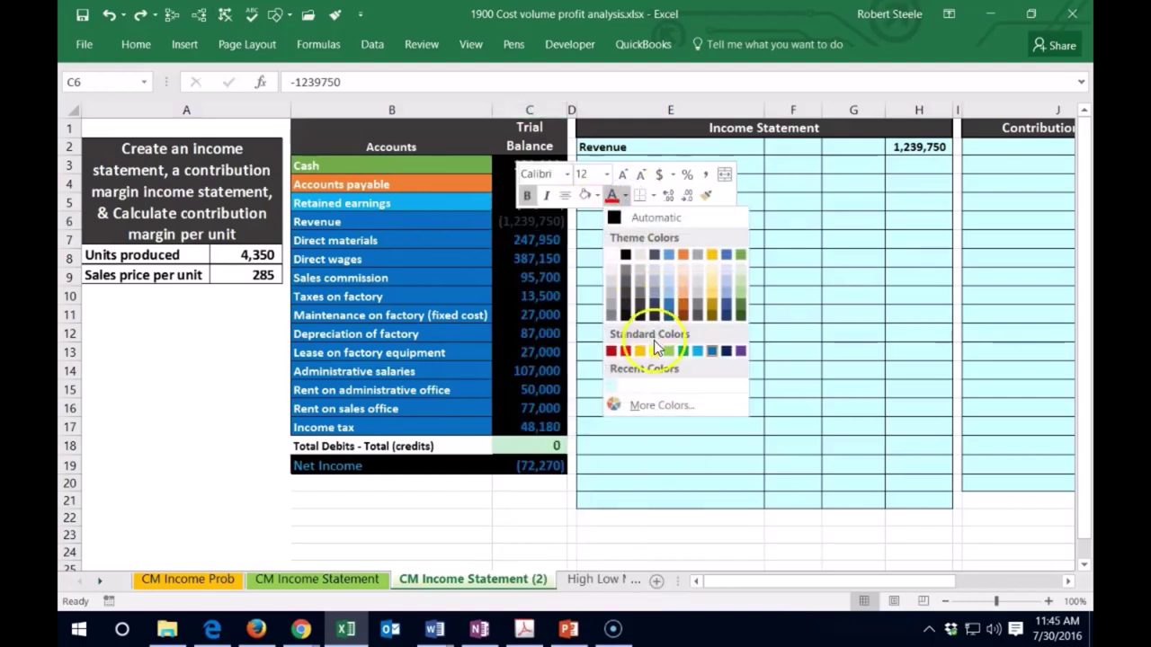
pyautogui.click(659, 350)
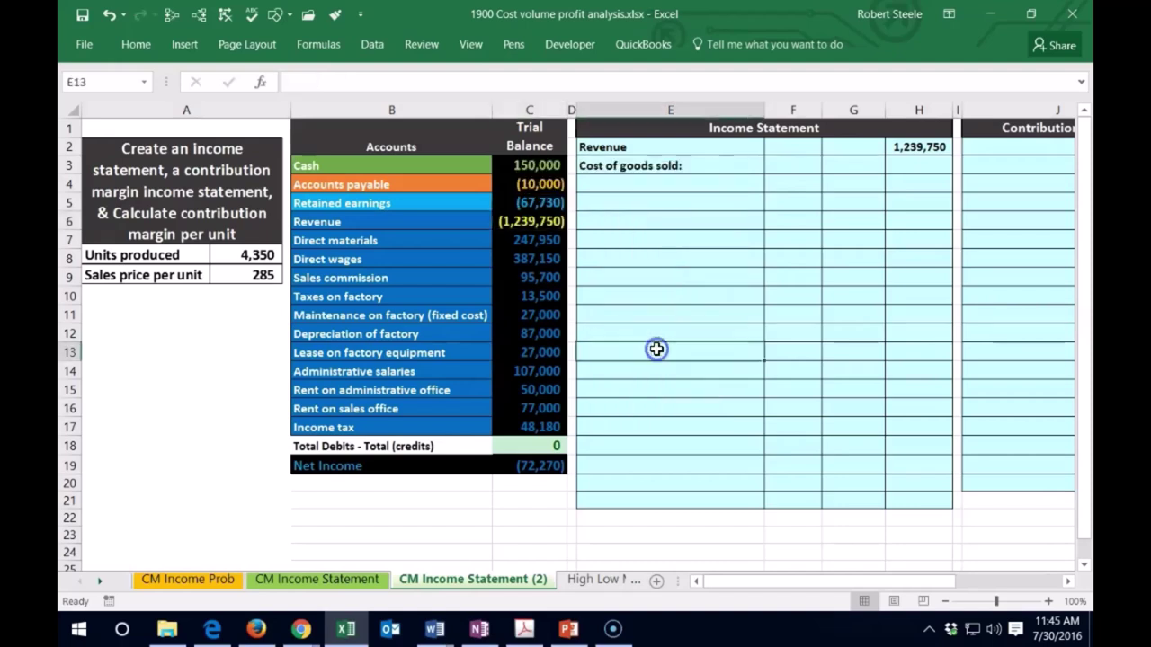
pyautogui.click(903, 148)
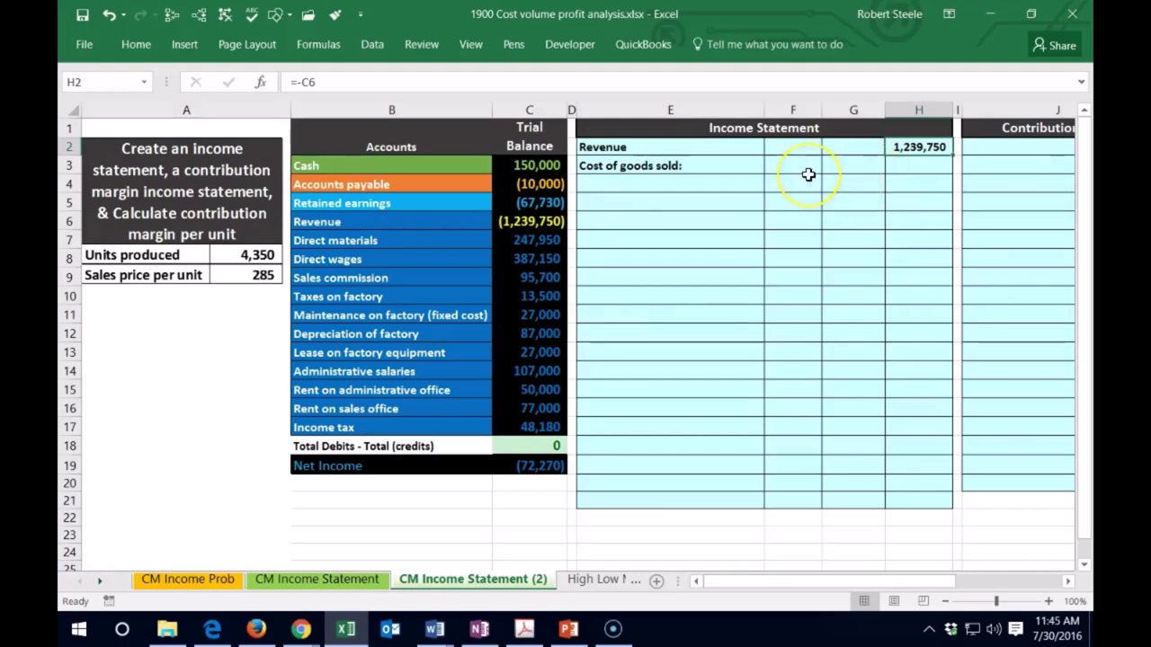
# - Link E4 to the Direct materials account name with =B7 and indent the label under Cost of goods sold
pyautogui.click(602, 185)
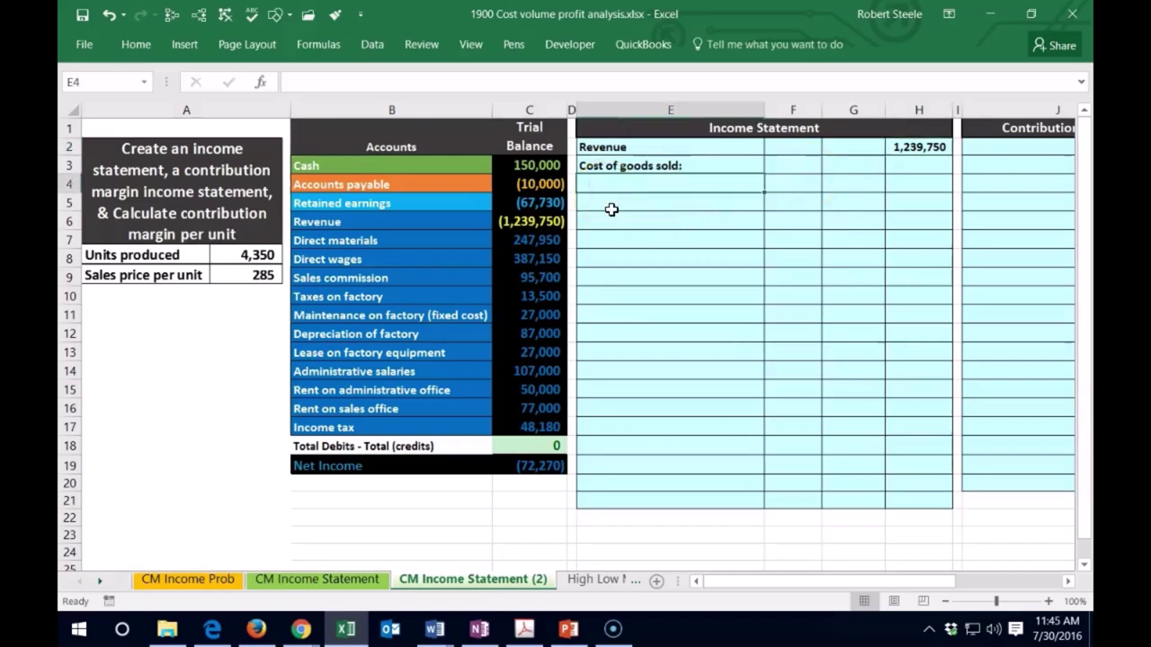
pyautogui.write('=')
pyautogui.click(397, 245)
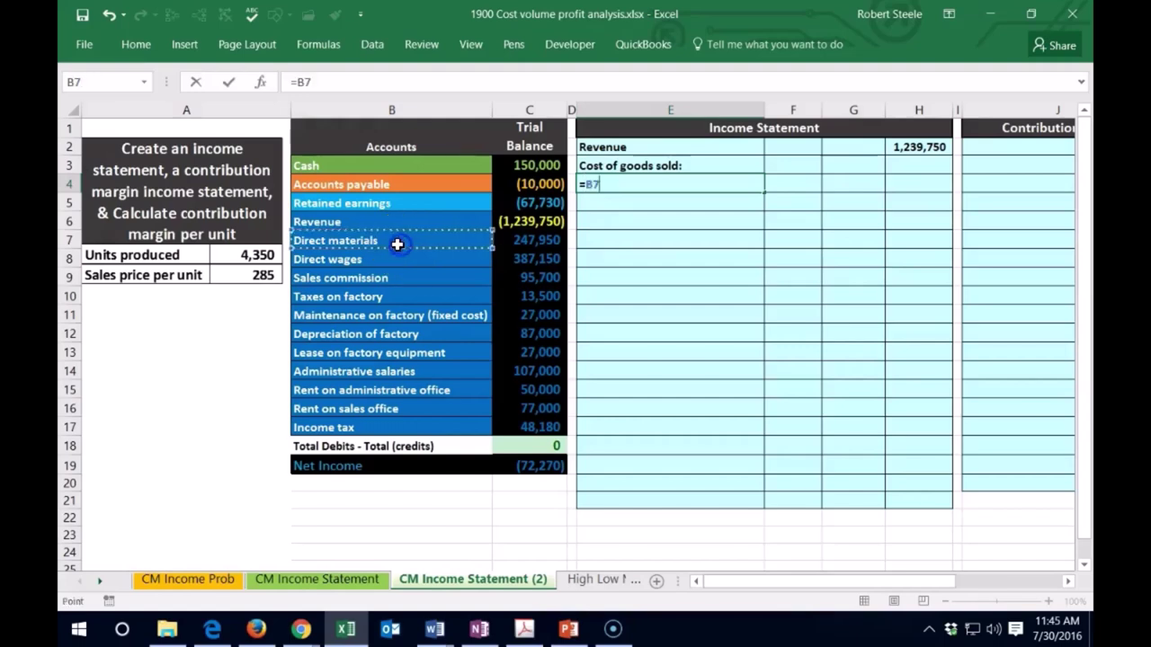
pyautogui.hotkey('ctrl', 'Return')
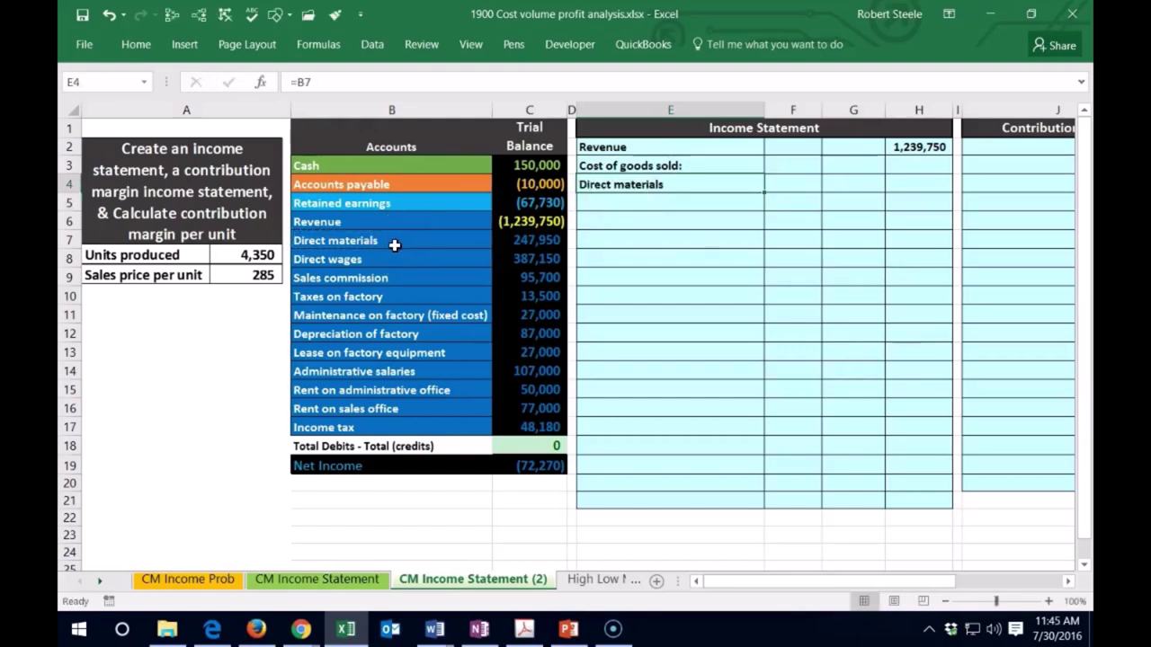
pyautogui.click(141, 47)
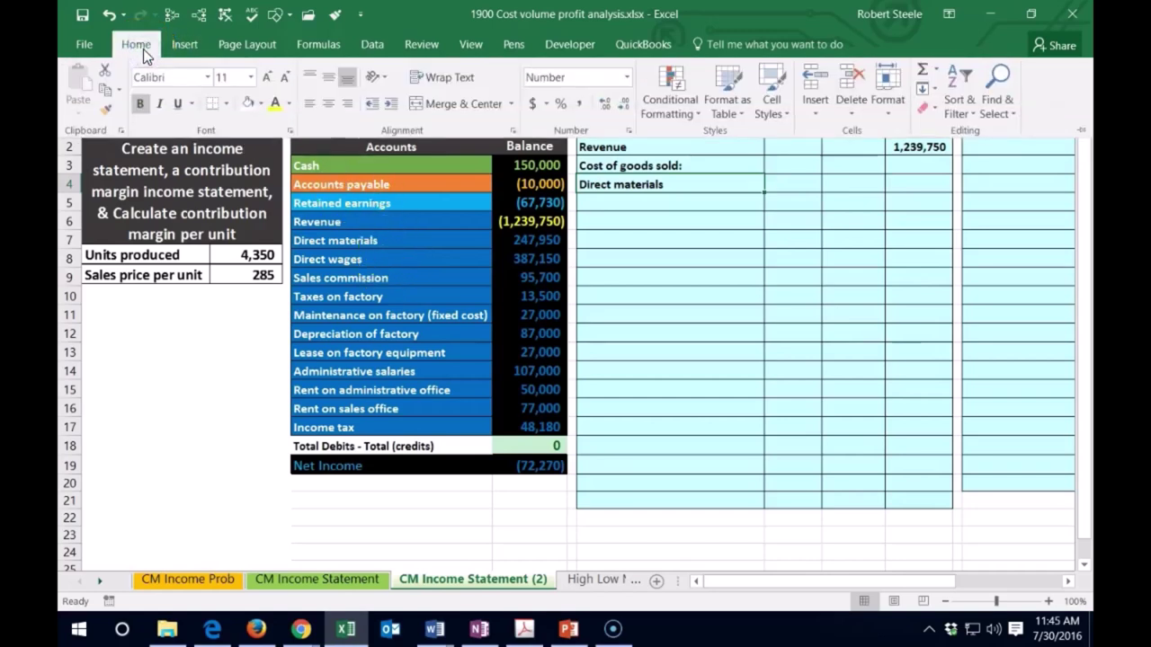
pyautogui.click(389, 106)
pyautogui.click(698, 231)
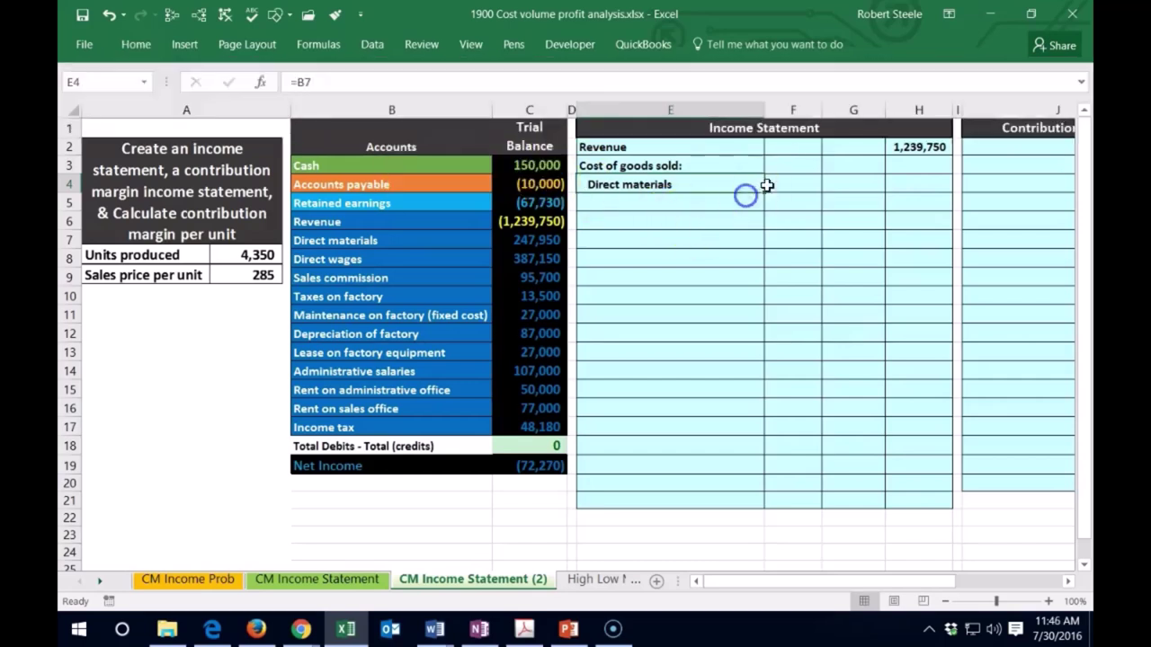
# - Link G4 to the Direct materials amount in the trial balance with =C7
pyautogui.click(808, 185)
pyautogui.click(839, 183)
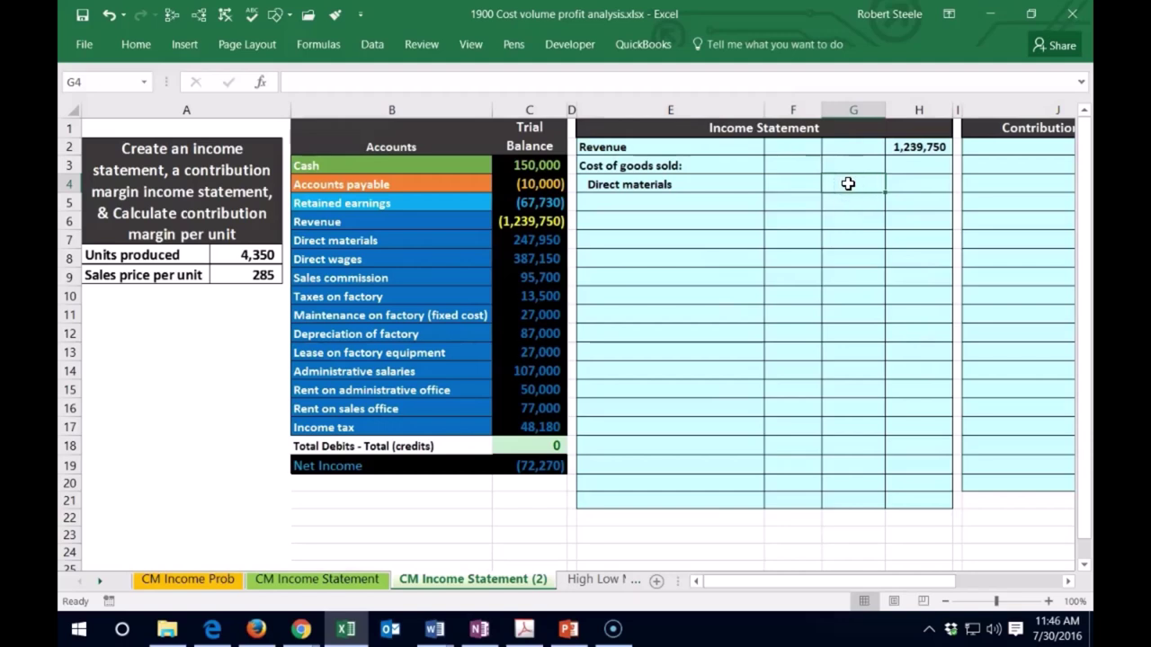
pyautogui.write('=')
pyautogui.click(539, 240)
pyautogui.press('Return')
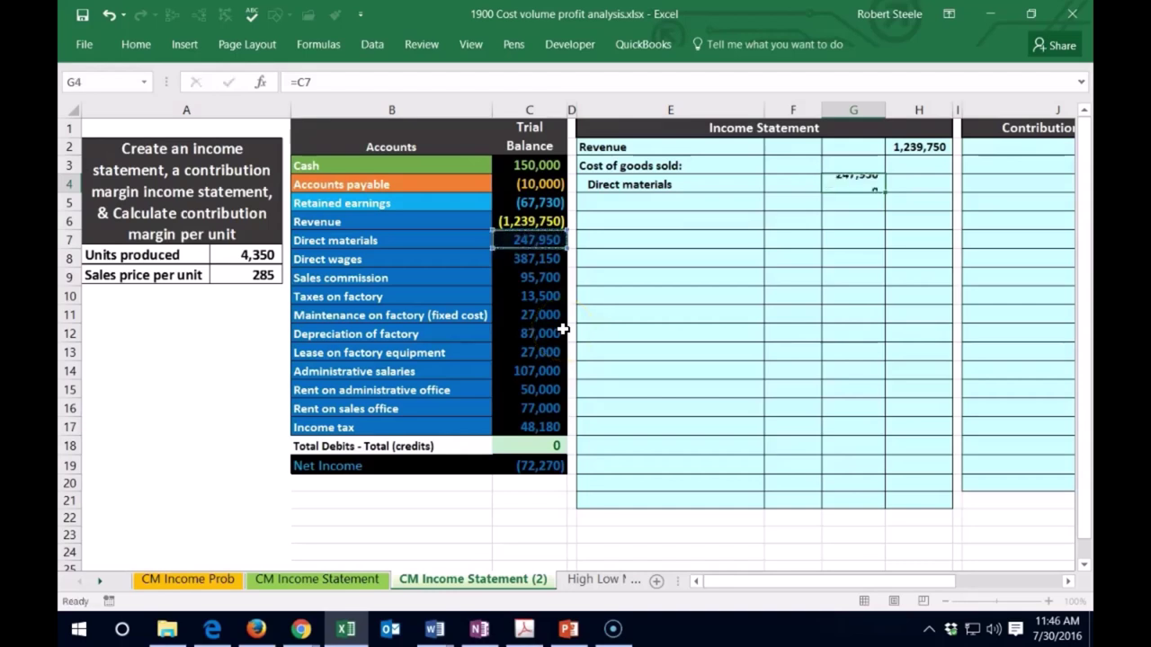
pyautogui.press('Left')
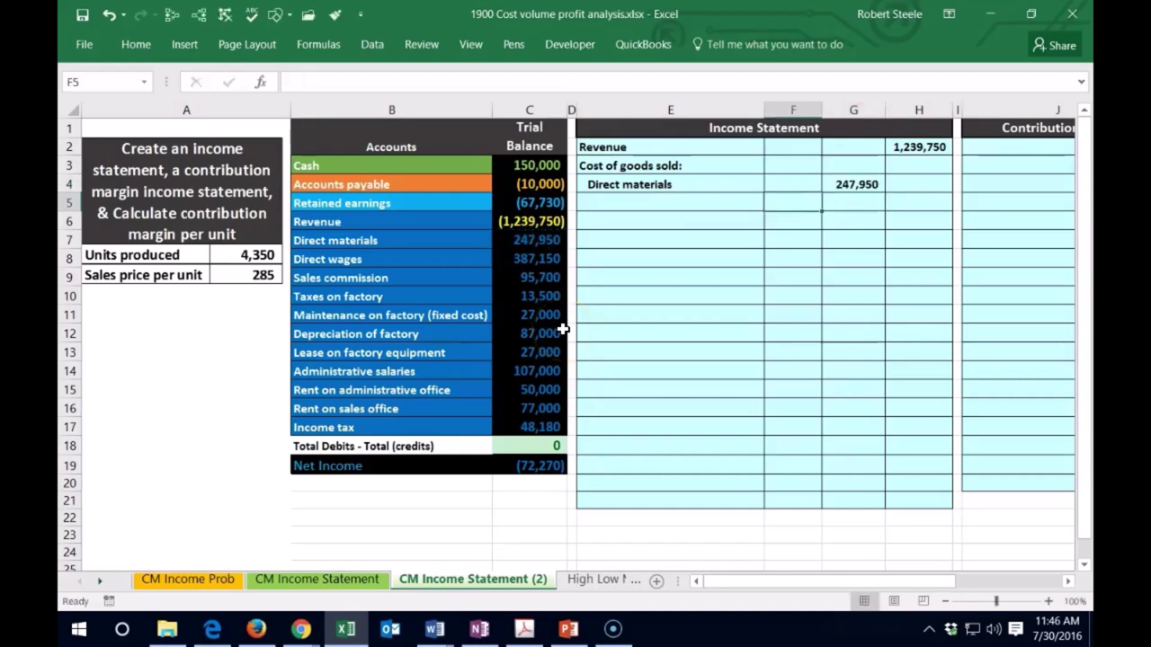
# - Change the font color of the trial balance Direct materials amount in C7 to yellow
pyautogui.click(517, 243)
pyautogui.rightClick(540, 237)
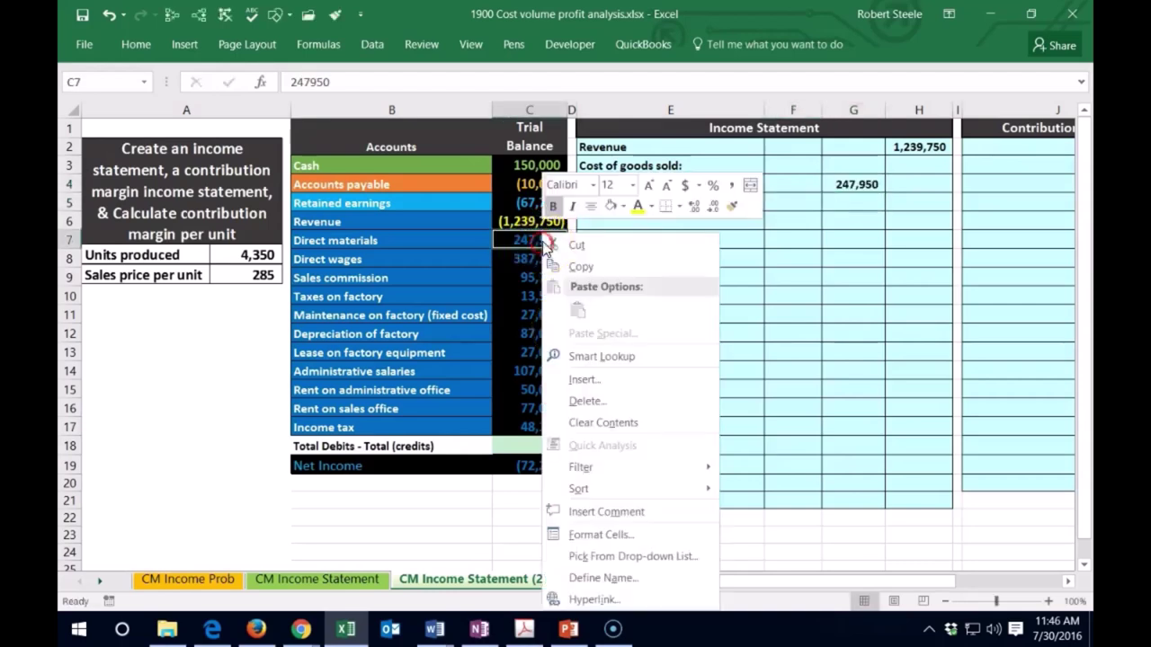
pyautogui.press('Escape')
# - Link E5 to the Direct wages account name with =B8, below Direct materials on the income statement
pyautogui.click(621, 200)
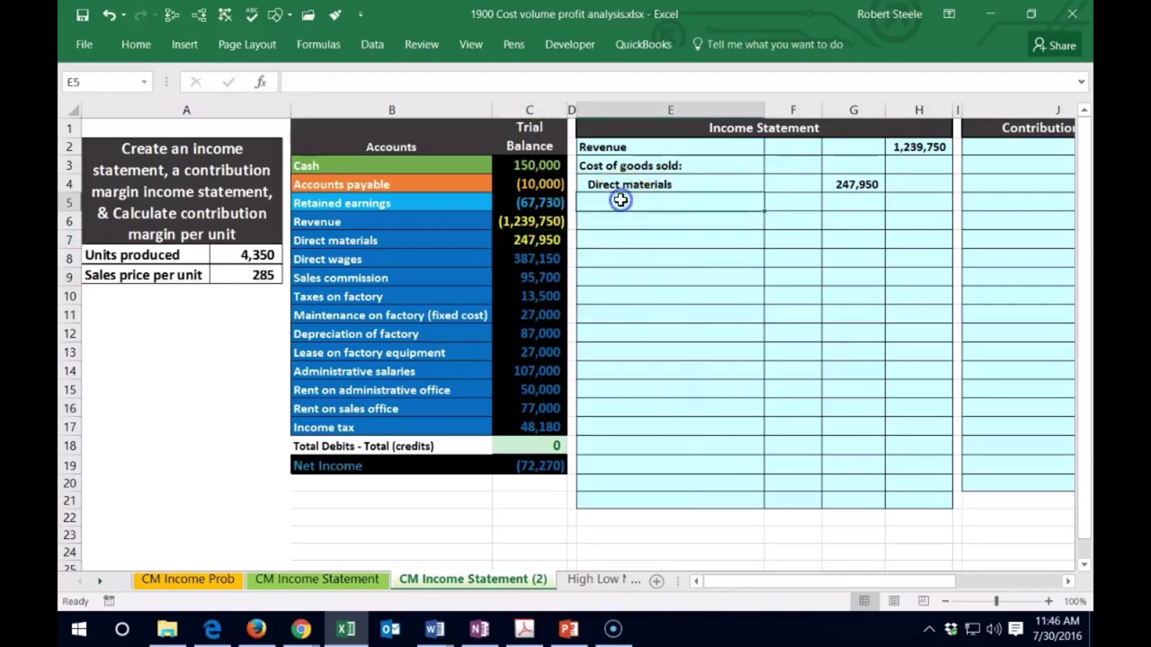
pyautogui.write('=')
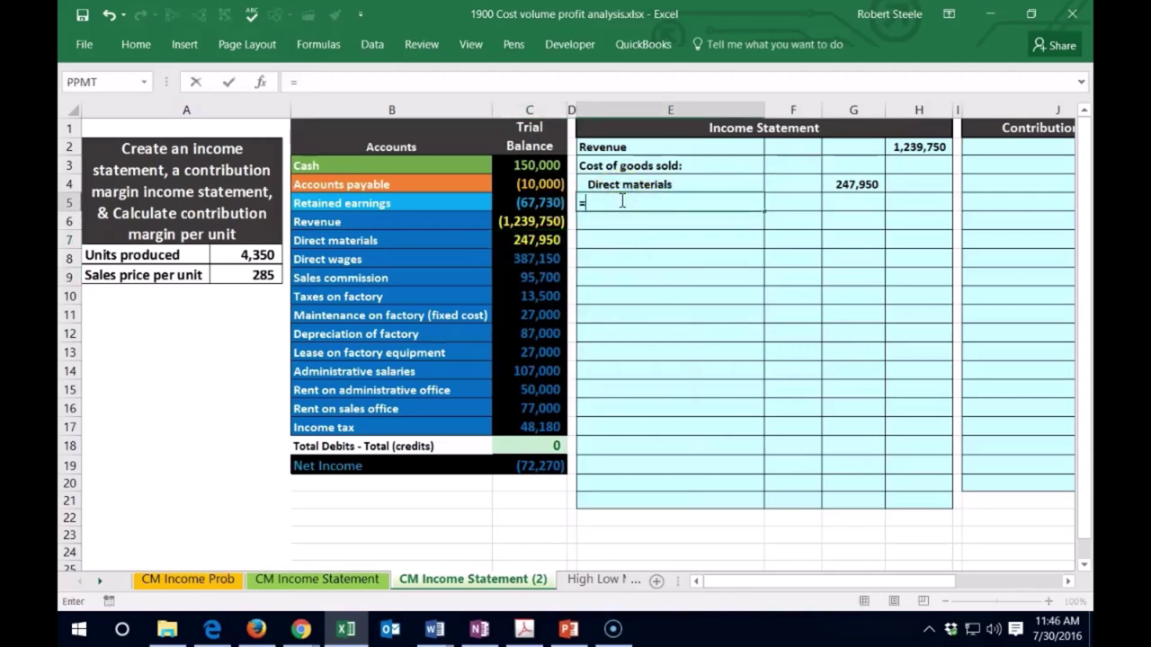
pyautogui.click(372, 259)
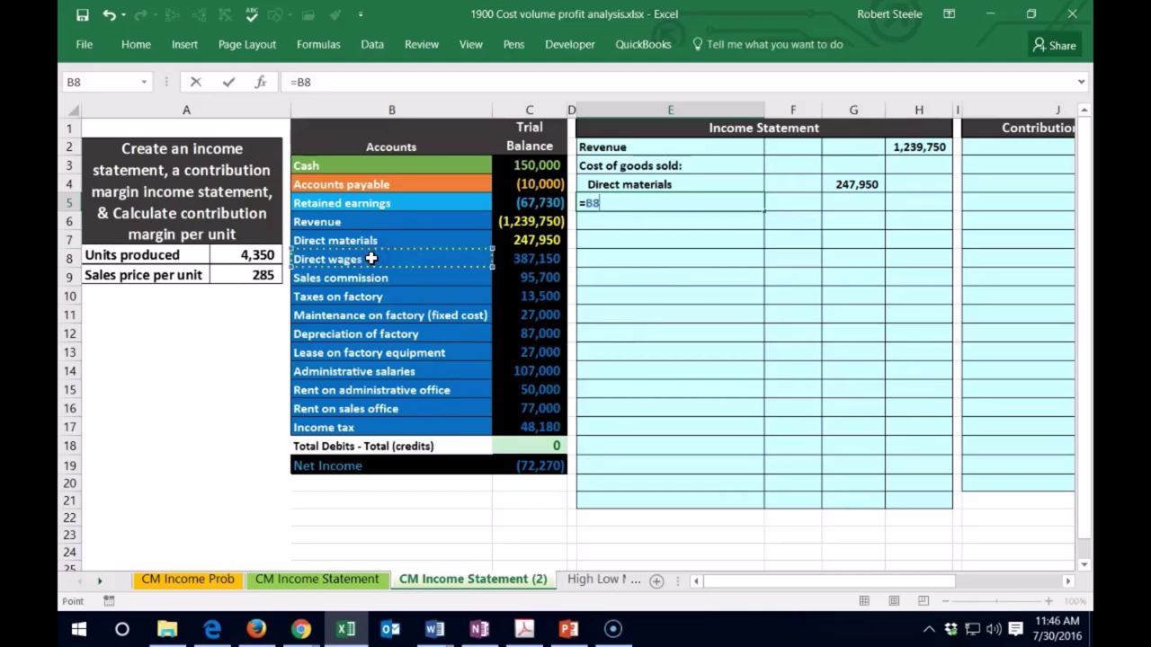
pyautogui.press('Return')
# - Link G5 to the Direct wages amount in the trial balance with =C8
pyautogui.press('Up')
pyautogui.press('Right')
pyautogui.press('Right')
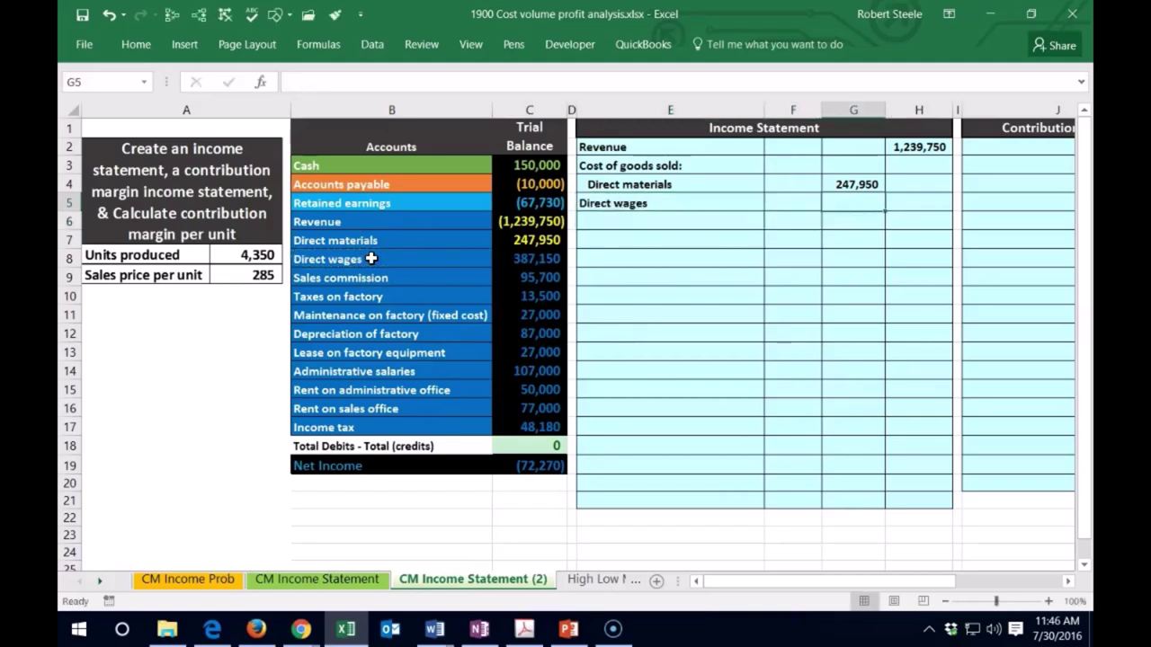
pyautogui.click(836, 216)
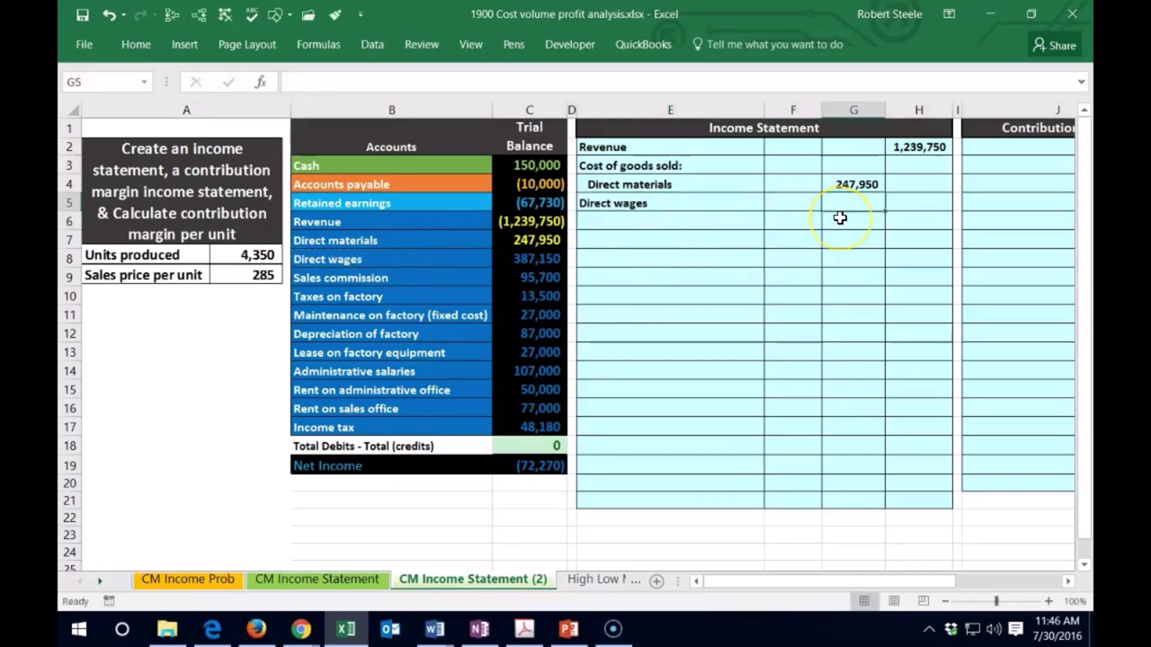
pyautogui.write('=')
pyautogui.click(521, 259)
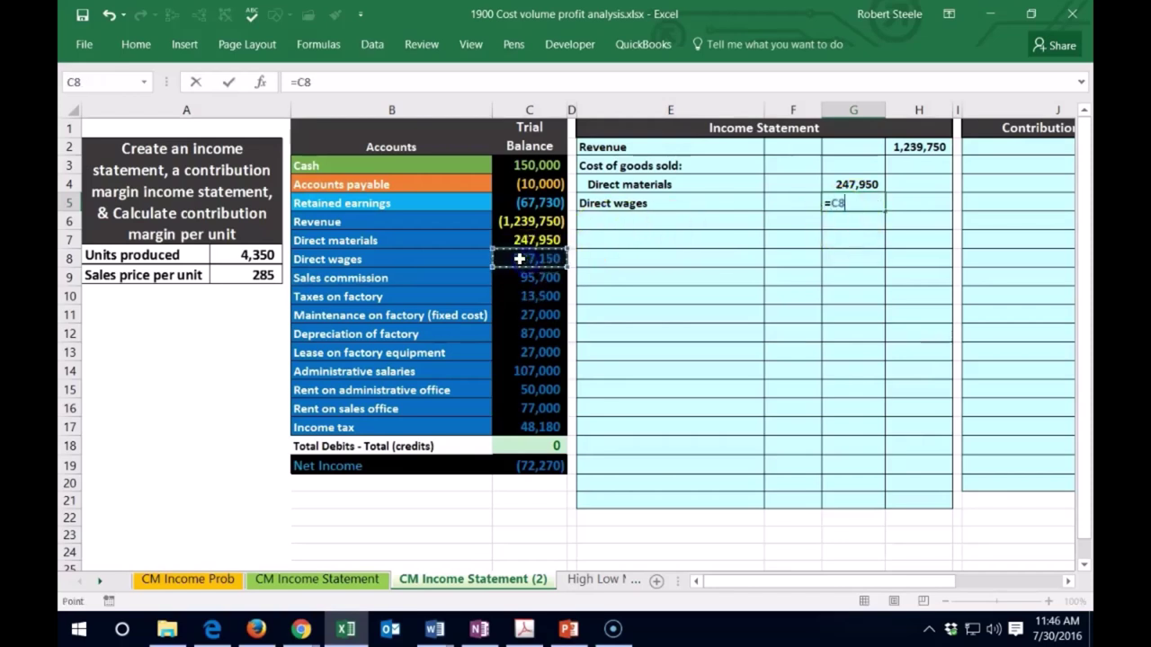
pyautogui.press('Return')
# - Change the font color of the trial balance Direct wages amount in C8 to yellow
pyautogui.click(505, 261)
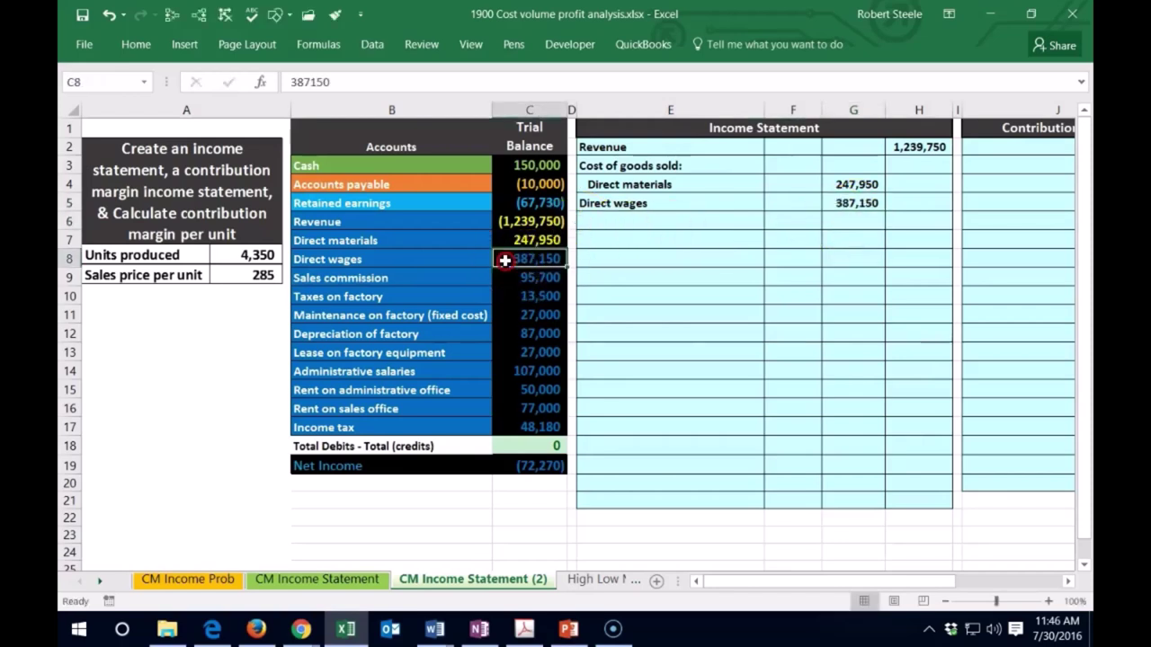
pyautogui.rightClick(505, 261)
pyautogui.press('Escape')
# - Indent the Direct wages label in E5 one level under Cost of goods sold
pyautogui.click(618, 268)
pyautogui.click(619, 220)
pyautogui.click(618, 205)
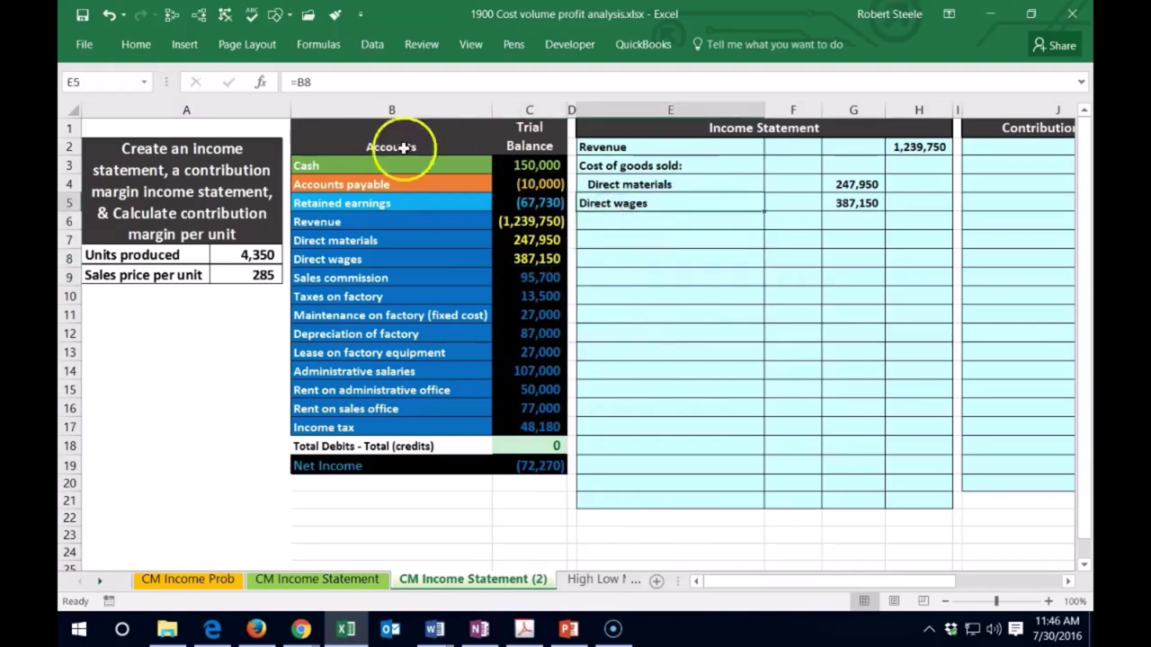
pyautogui.click(137, 44)
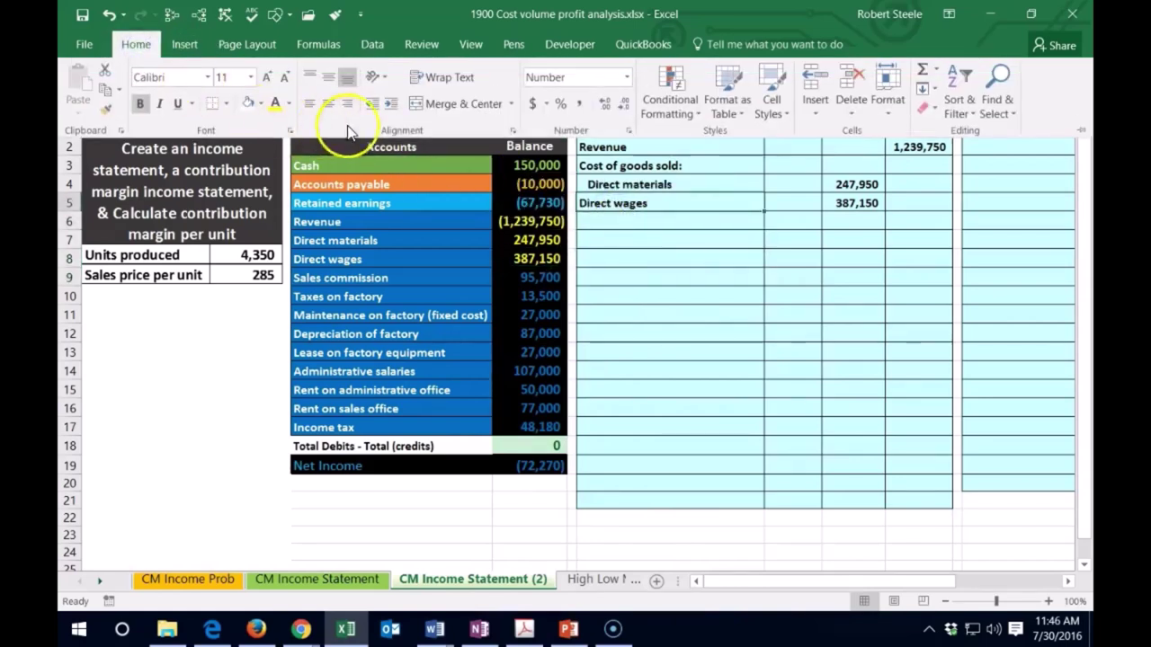
# - Add the label "Overhead" in E6, below Direct wages on the income statement
pyautogui.click(624, 219)
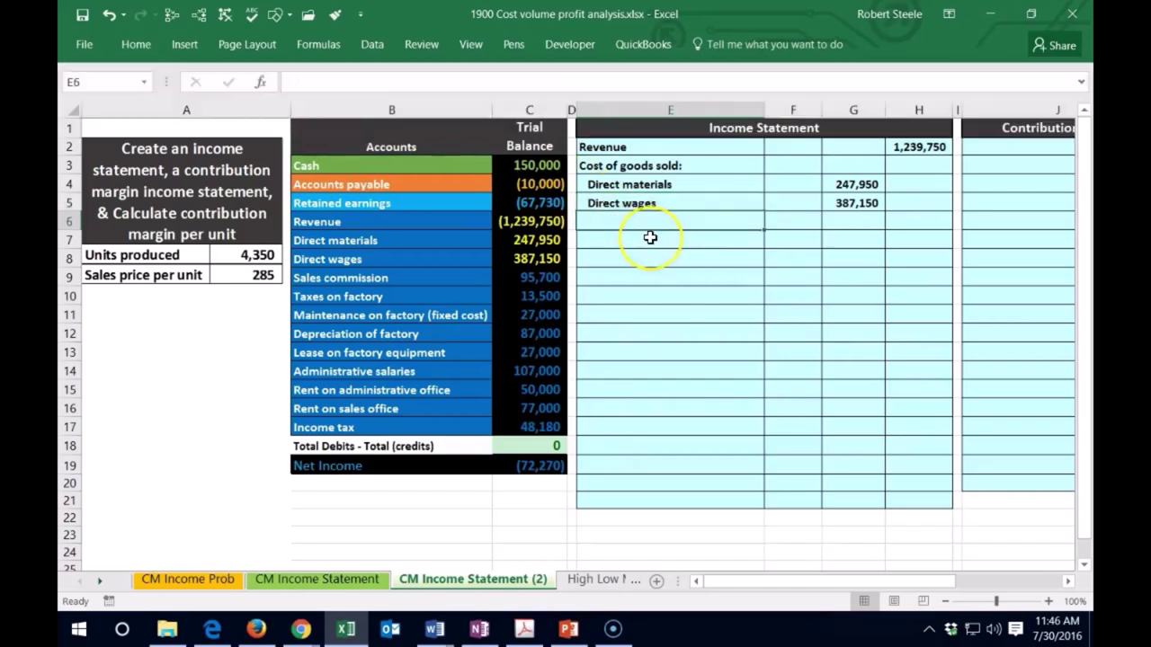
pyautogui.write('=')
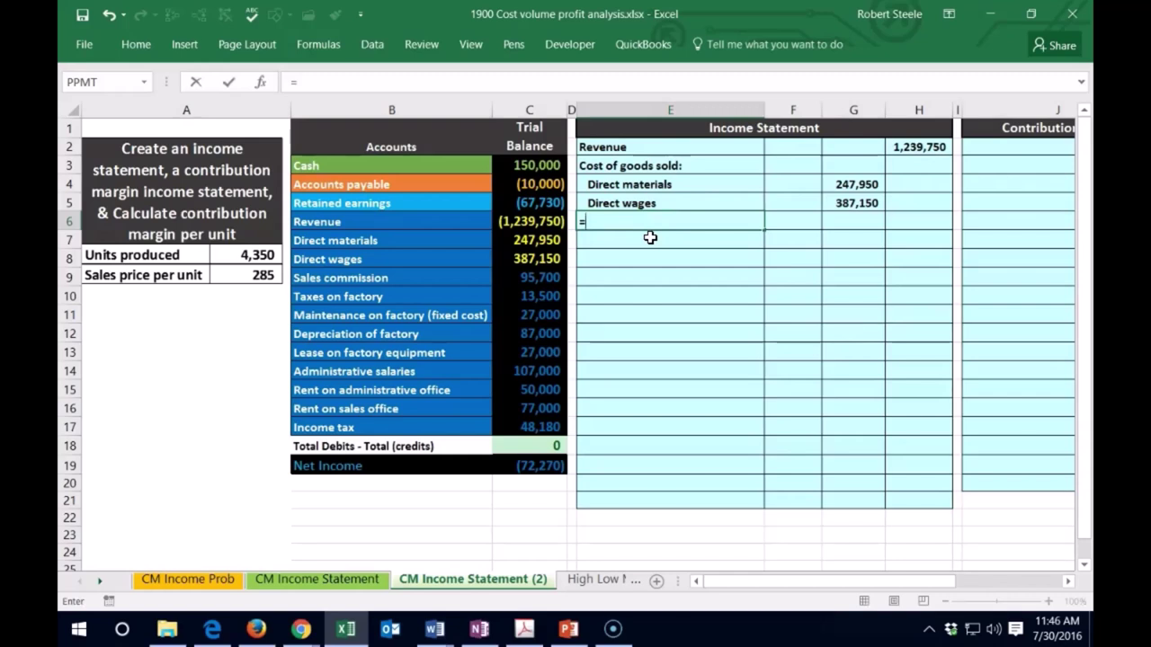
pyautogui.press('BackSpace')
pyautogui.write('Overhead')
pyautogui.press('Return')
# - Calculate overhead in G6 by adding the four factory cost amounts with =C10+C11+C12+C13
pyautogui.press('Right')
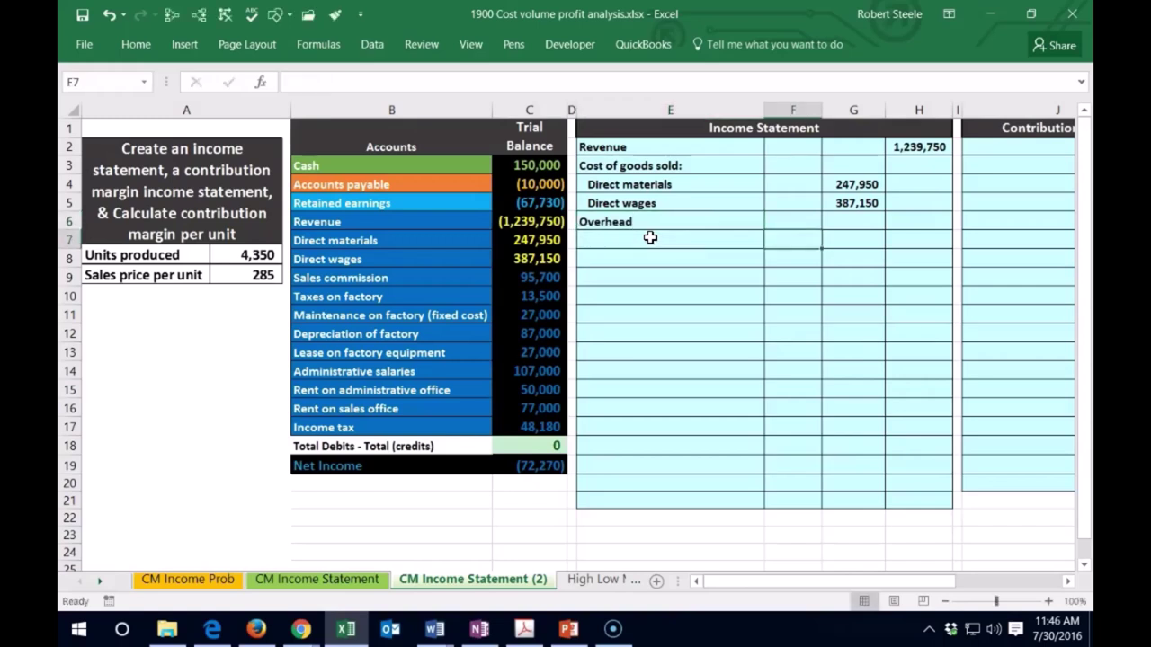
pyautogui.press('Up')
pyautogui.press('Right')
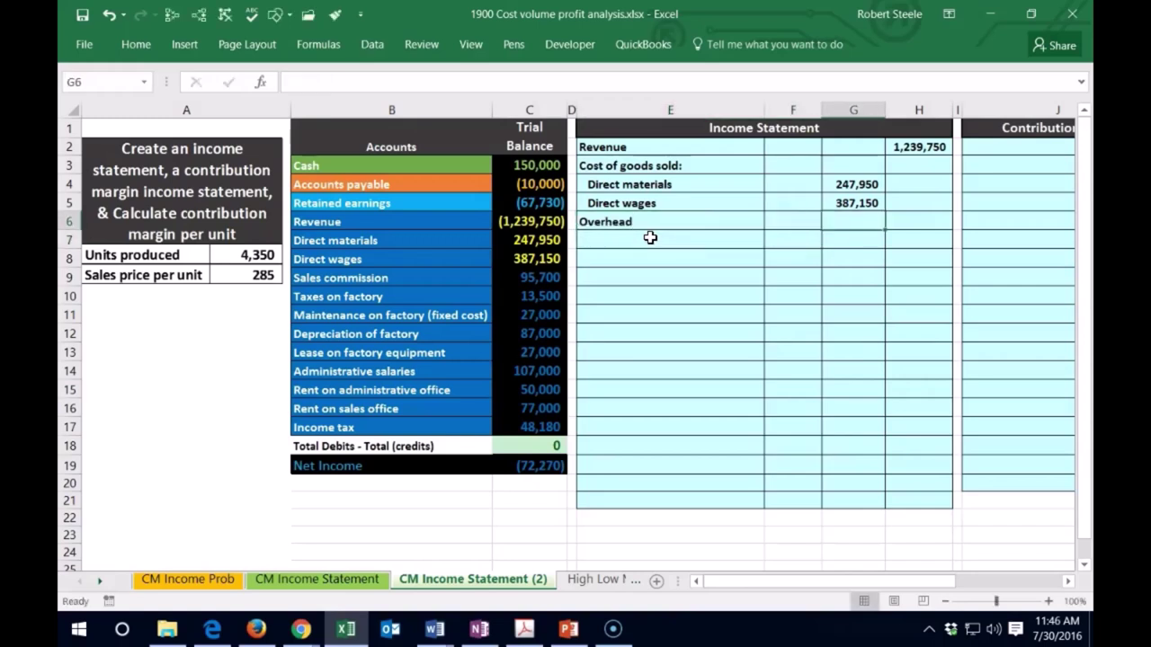
pyautogui.write('=')
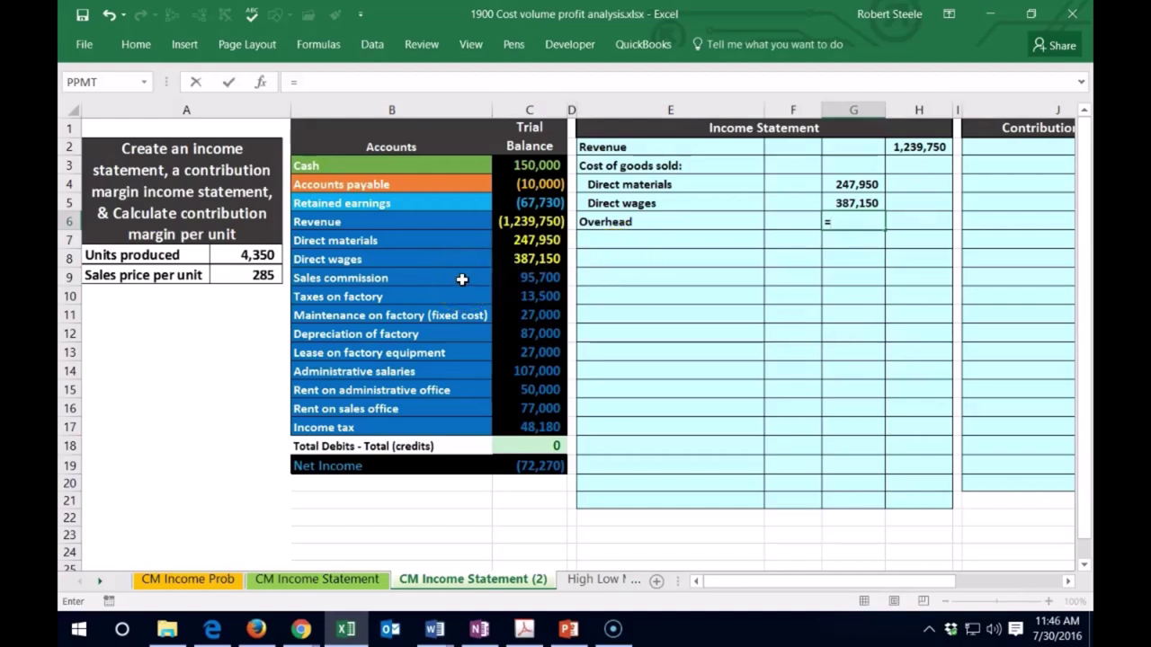
pyautogui.click(430, 304)
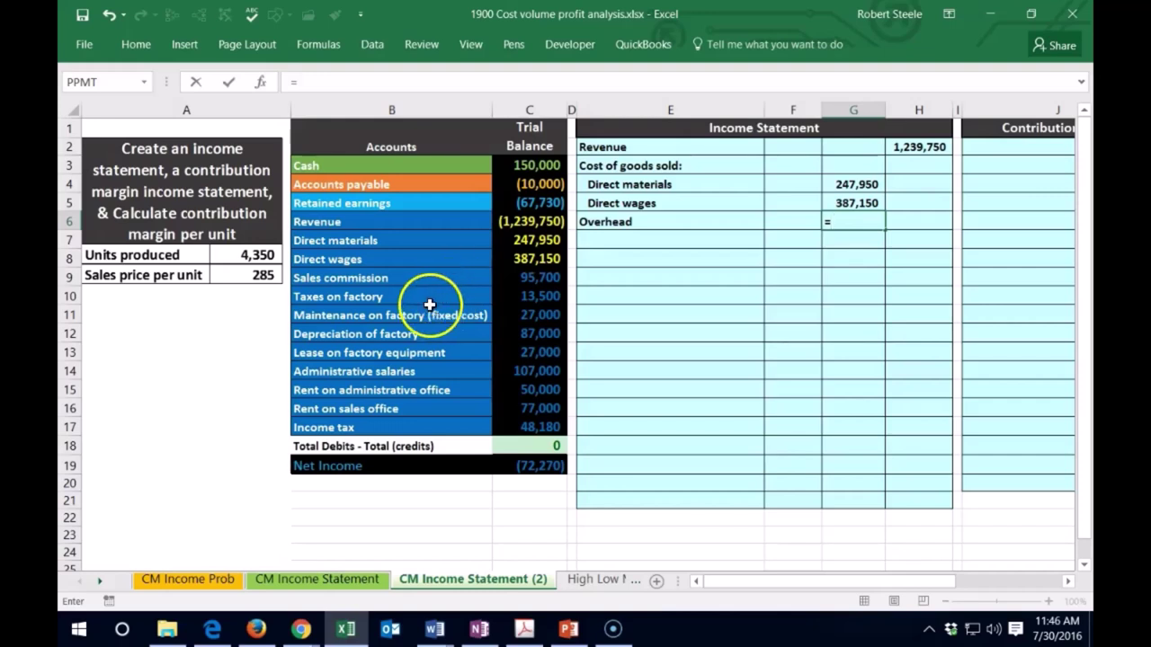
pyautogui.click(513, 298)
pyautogui.click(507, 296)
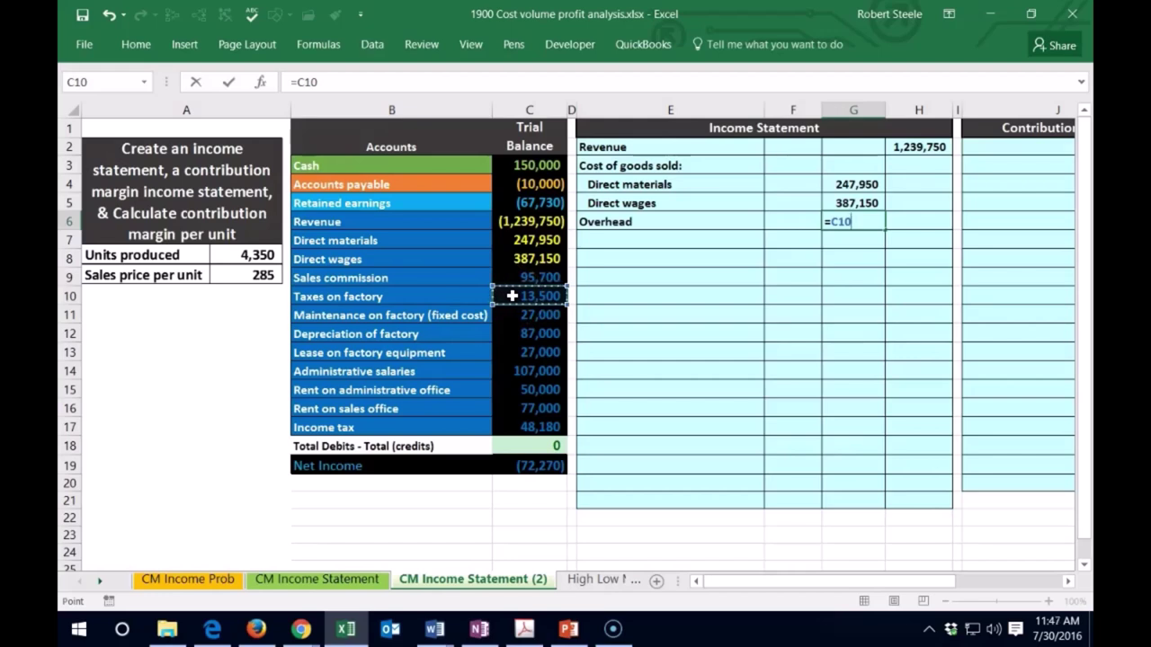
pyautogui.write('+')
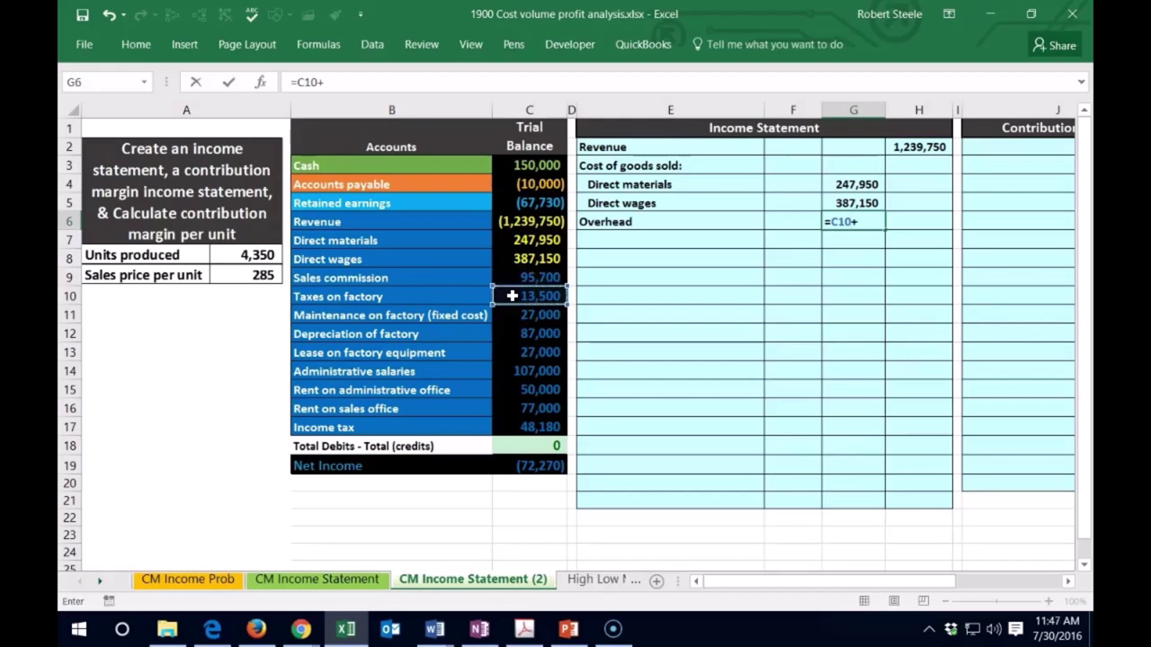
pyautogui.click(511, 319)
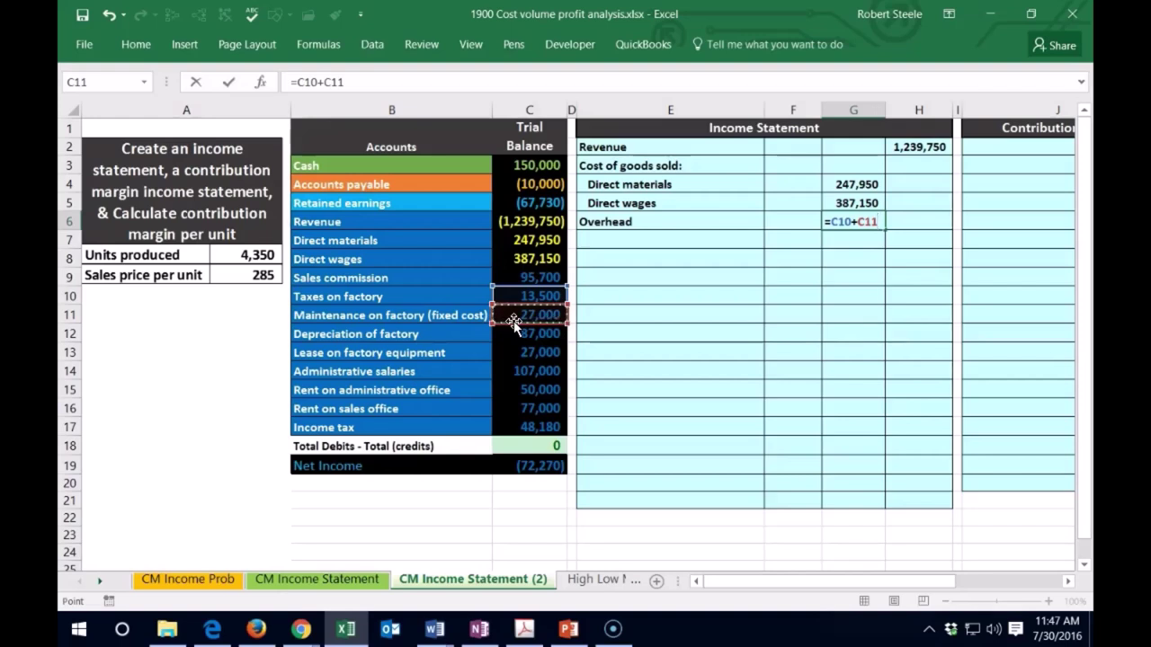
pyautogui.write('+')
pyautogui.click(511, 334)
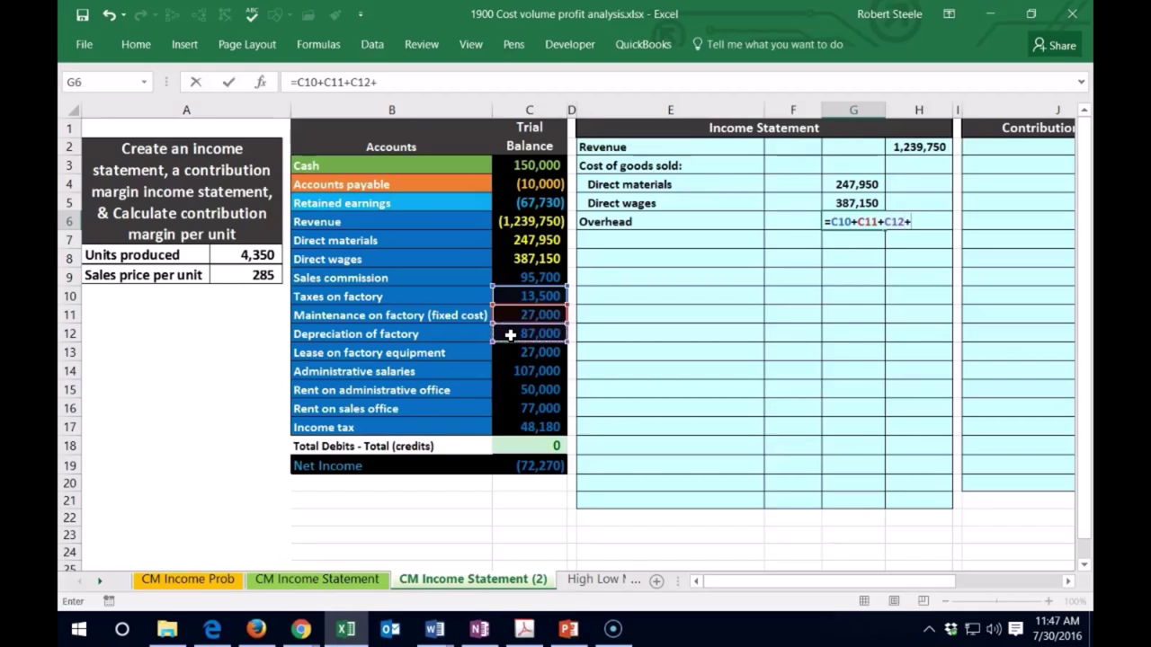
pyautogui.click(513, 350)
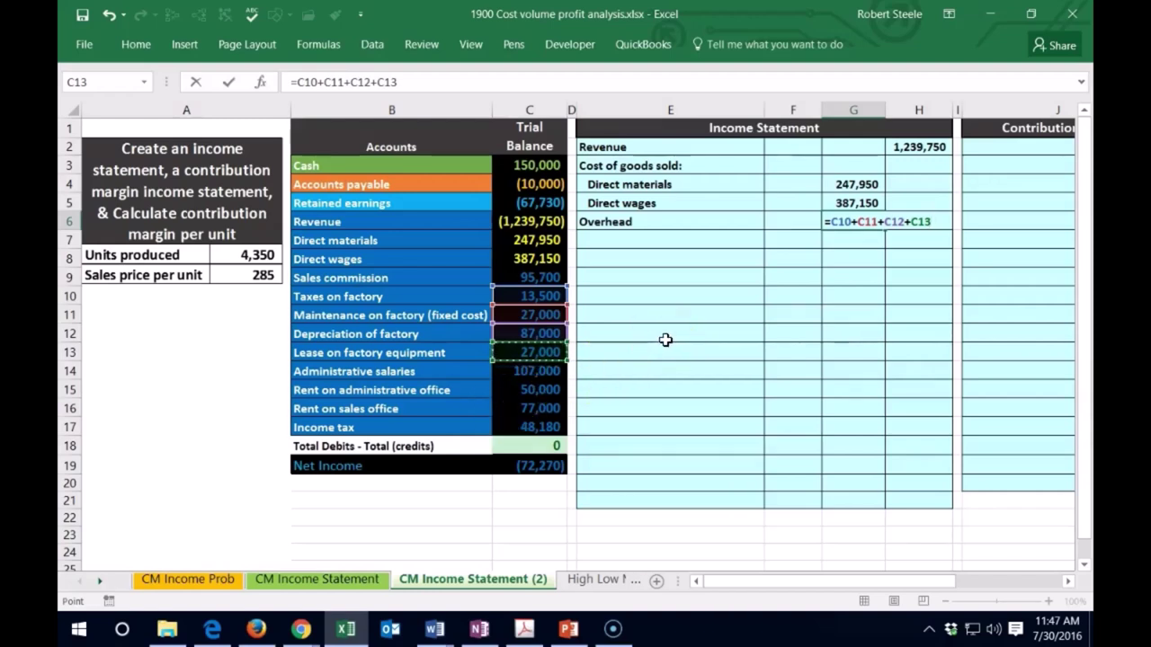
pyautogui.press('Return')
# - Indent the Overhead label in E6 one level to align with Direct wages
pyautogui.press('Up')
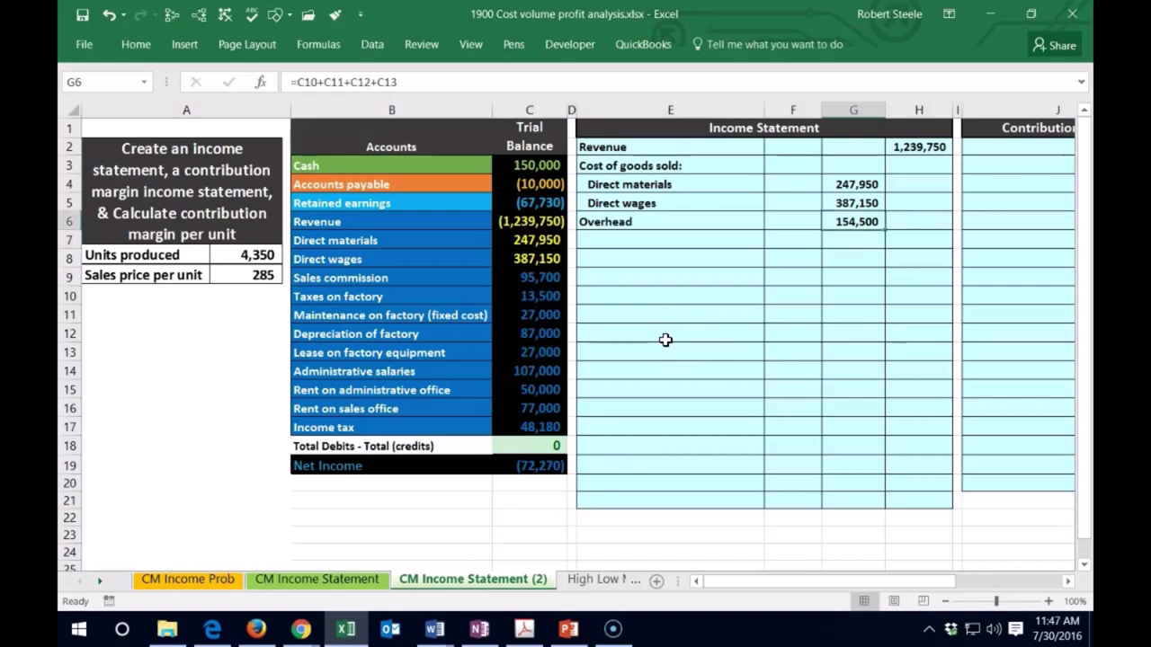
pyautogui.press('Left')
pyautogui.press('Left')
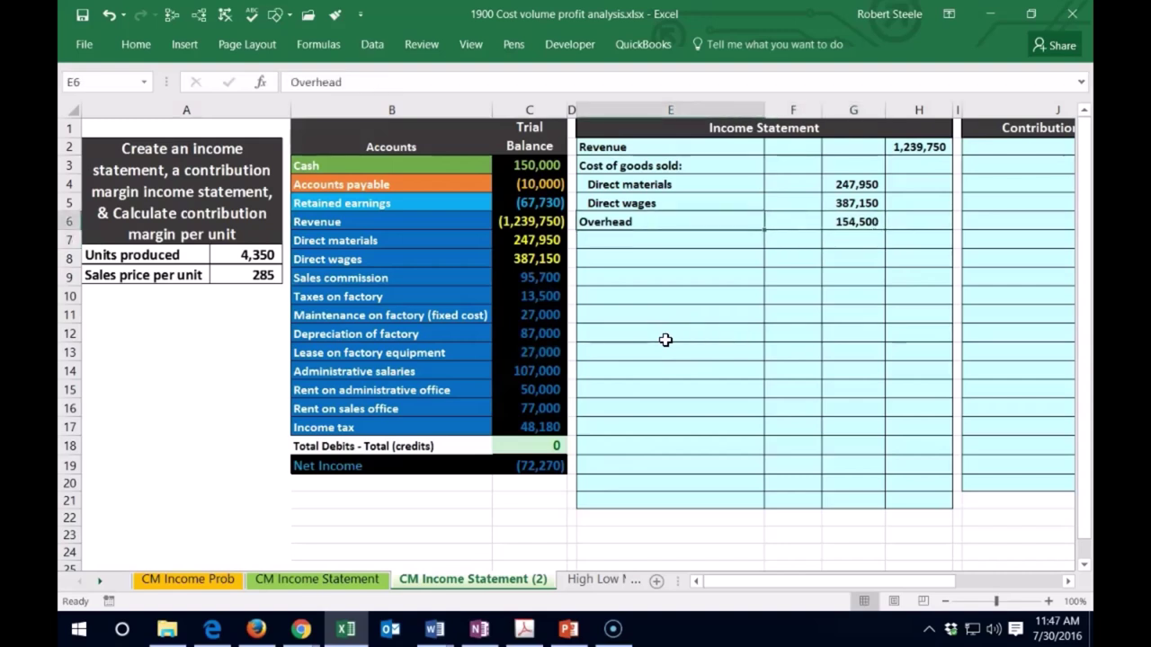
pyautogui.click(136, 44)
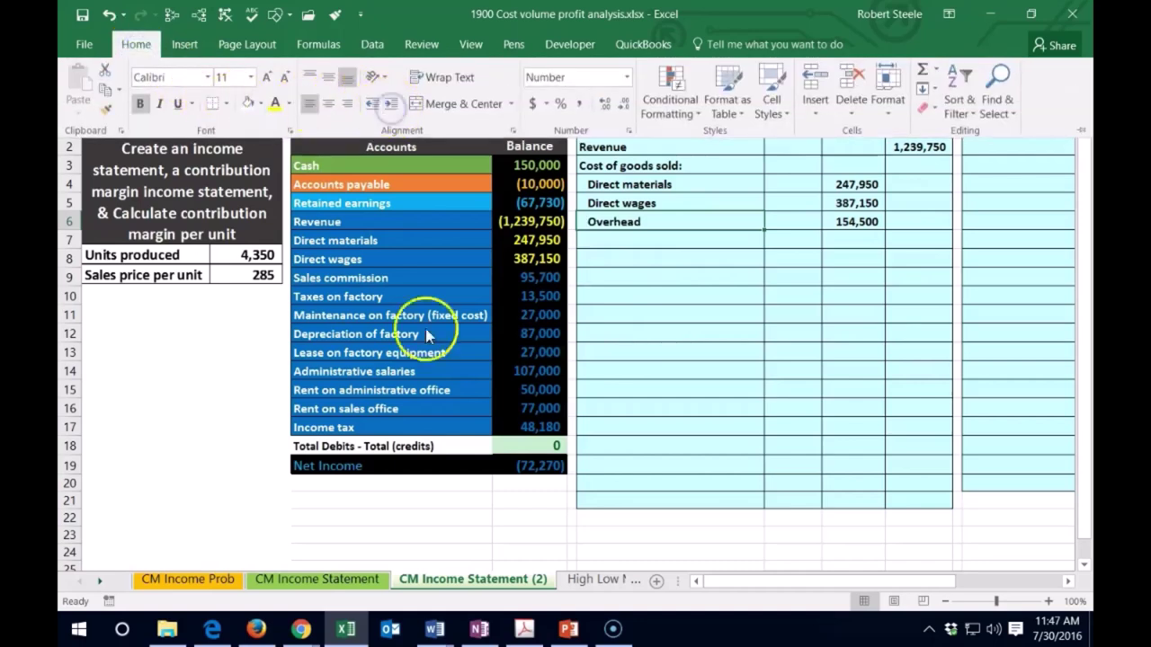
pyautogui.click(437, 356)
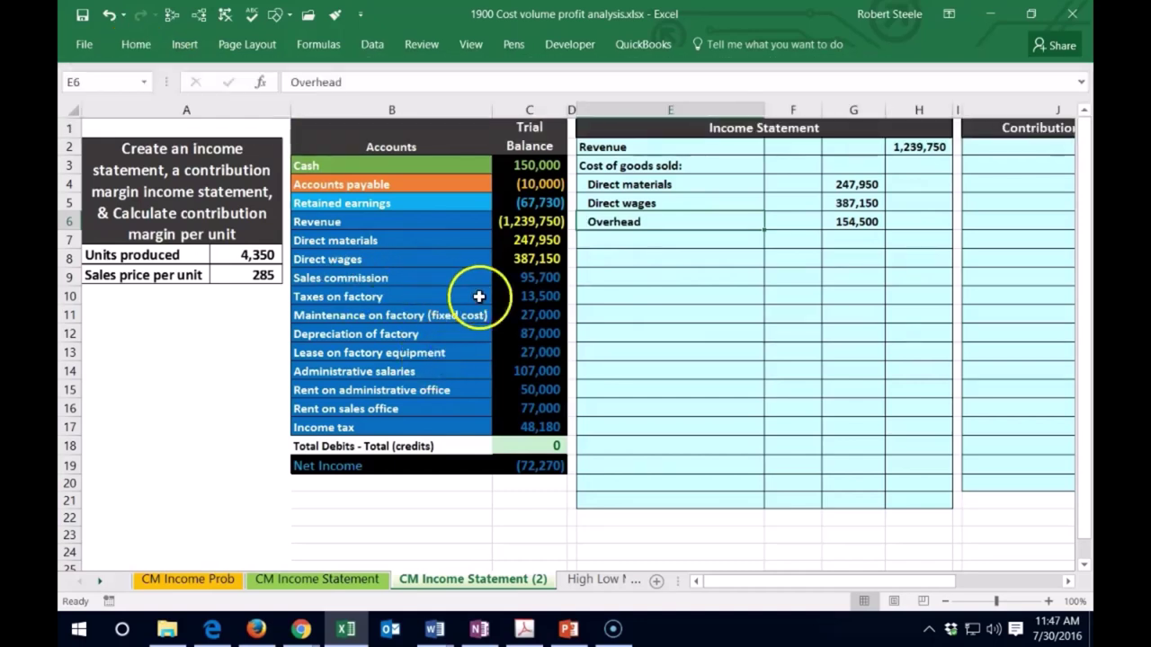
# - Change the font color of the factory cost amounts in C10:C13 of the trial balance to yellow
pyautogui.click(538, 300)
pyautogui.moveTo(538, 300); pyautogui.dragTo(537, 354)
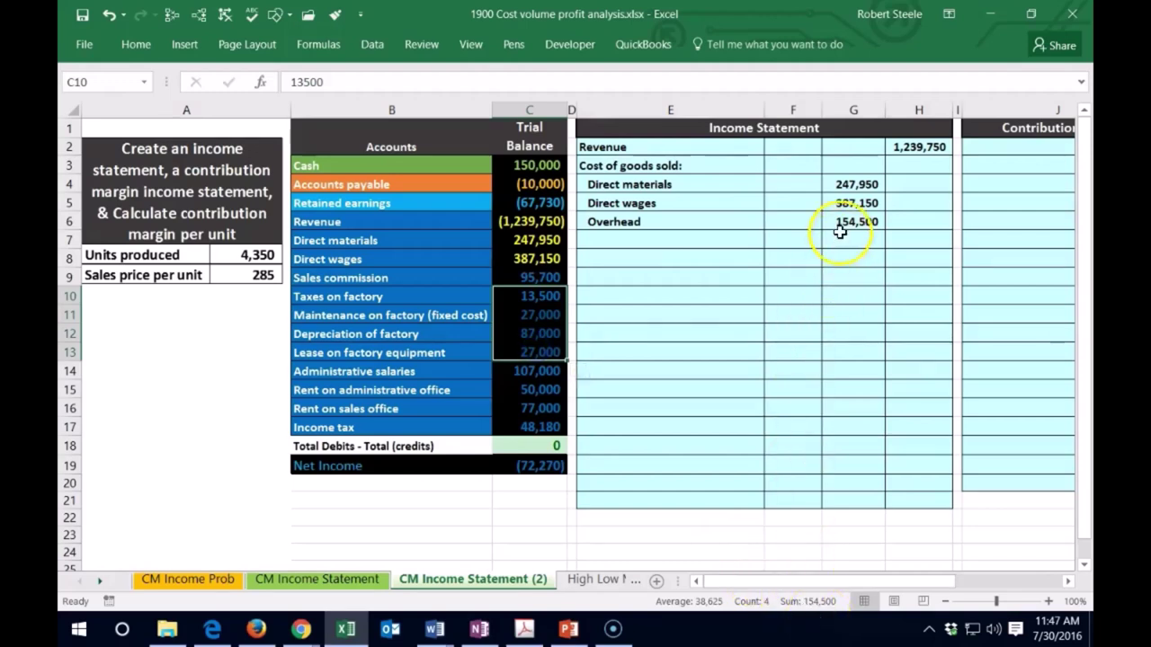
pyautogui.rightClick(525, 301)
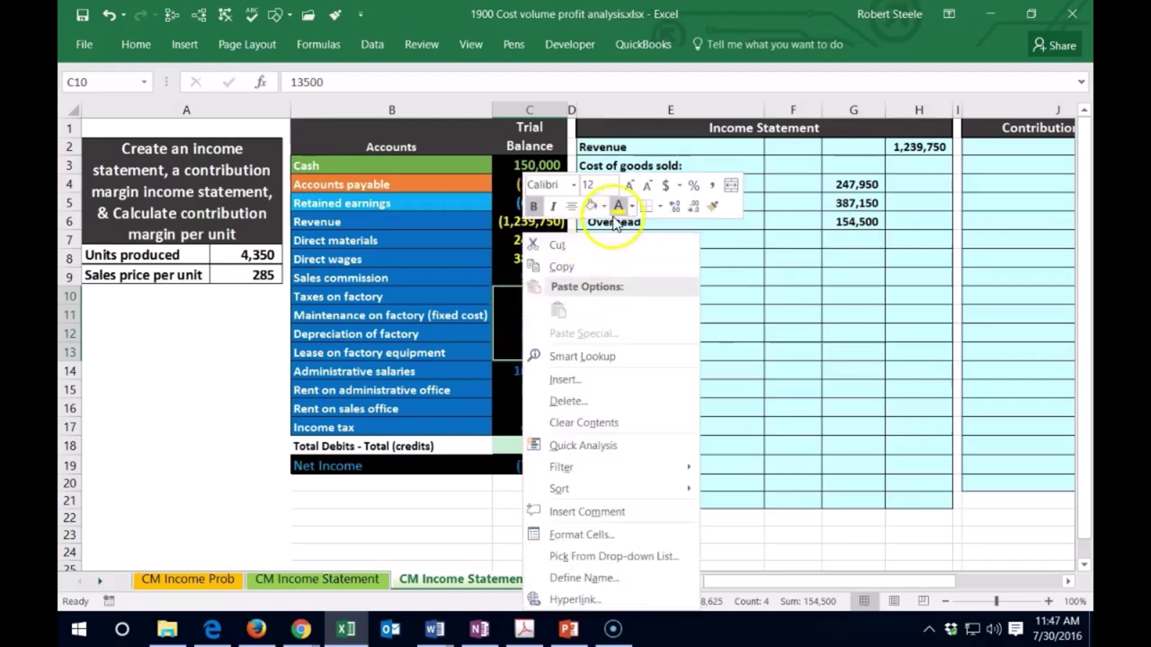
pyautogui.click(615, 211)
# - Add the label "Total cost of goods sold" in E7 and indent it two levels
pyautogui.click(620, 243)
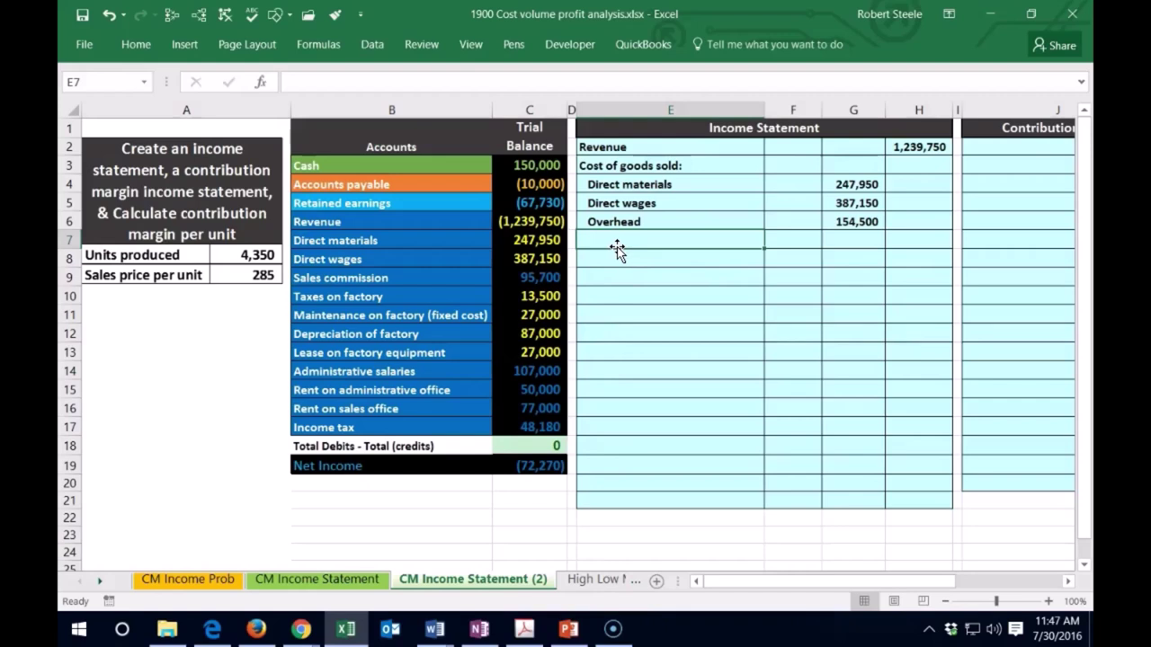
pyautogui.write('Total cost of goods sold')
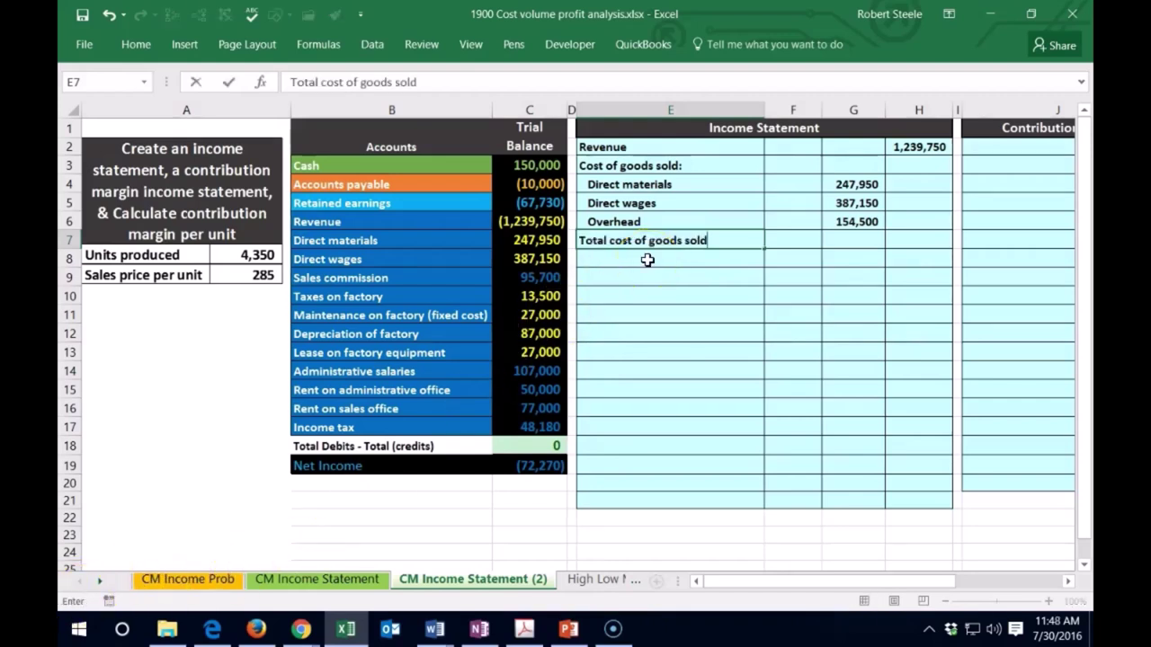
pyautogui.hotkey('ctrl', 'Return')
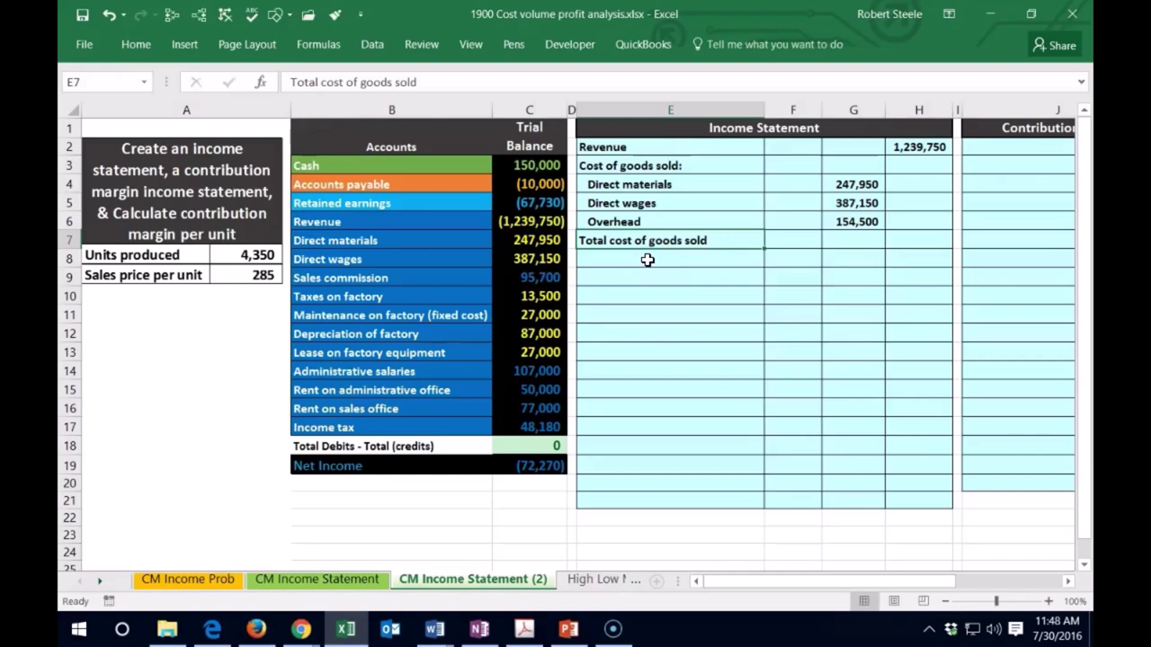
pyautogui.click(136, 44)
pyautogui.click(385, 107)
pyautogui.click(385, 108)
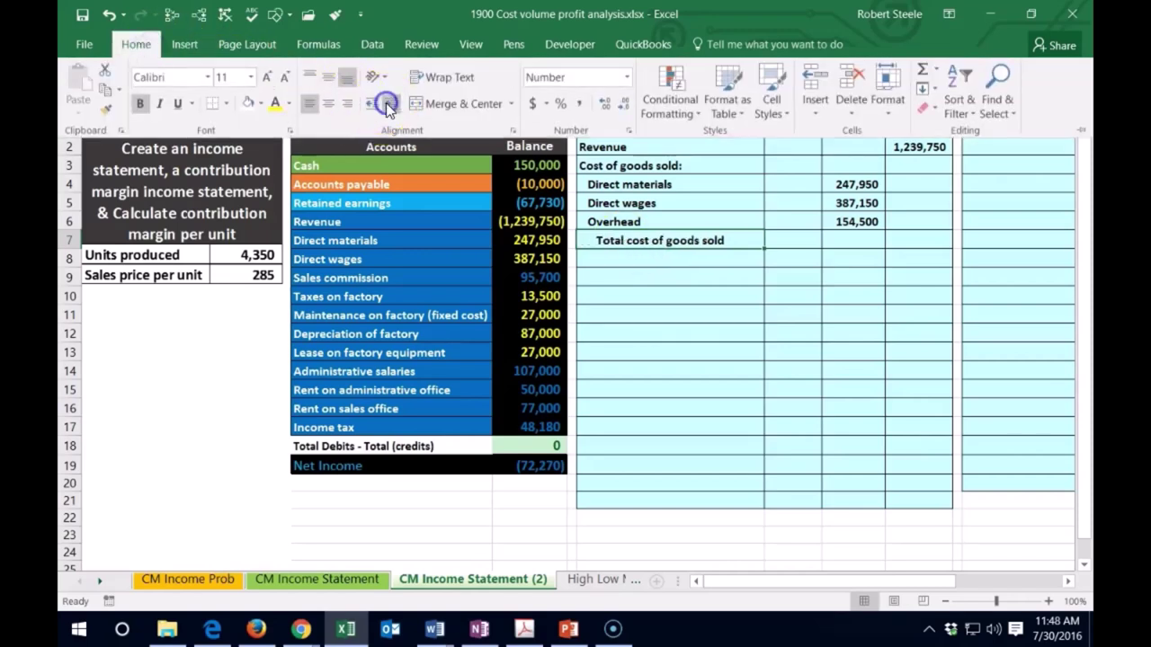
# - Underline the overhead amount in G6 of the income statement
pyautogui.click(849, 227)
pyautogui.click(850, 225)
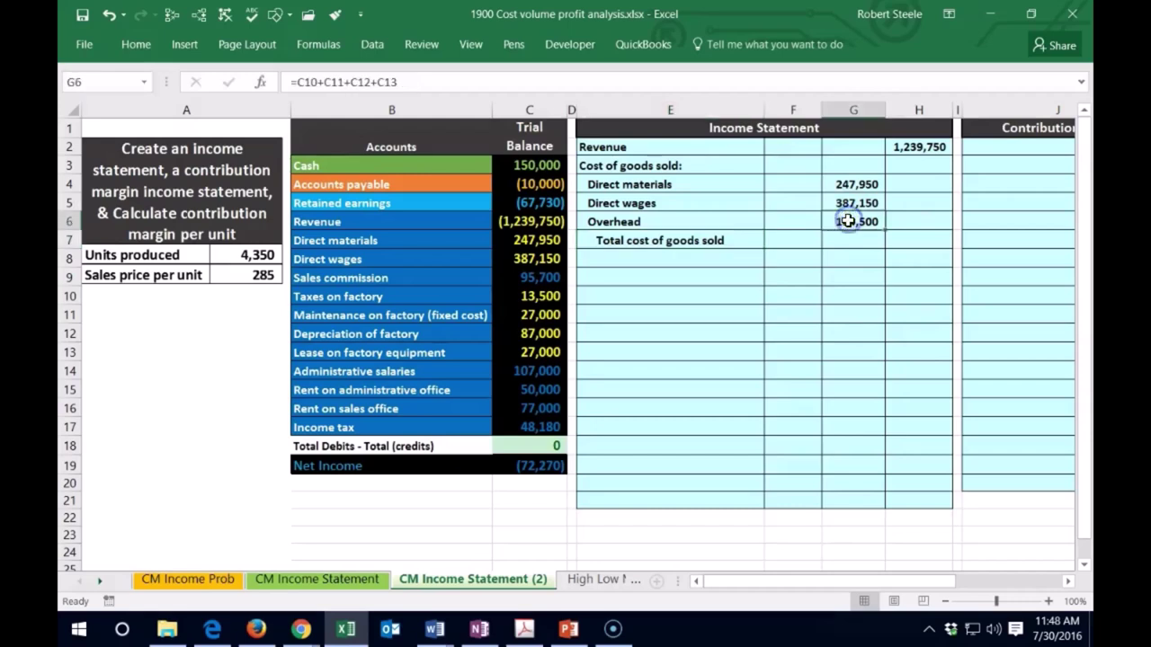
pyautogui.click(135, 44)
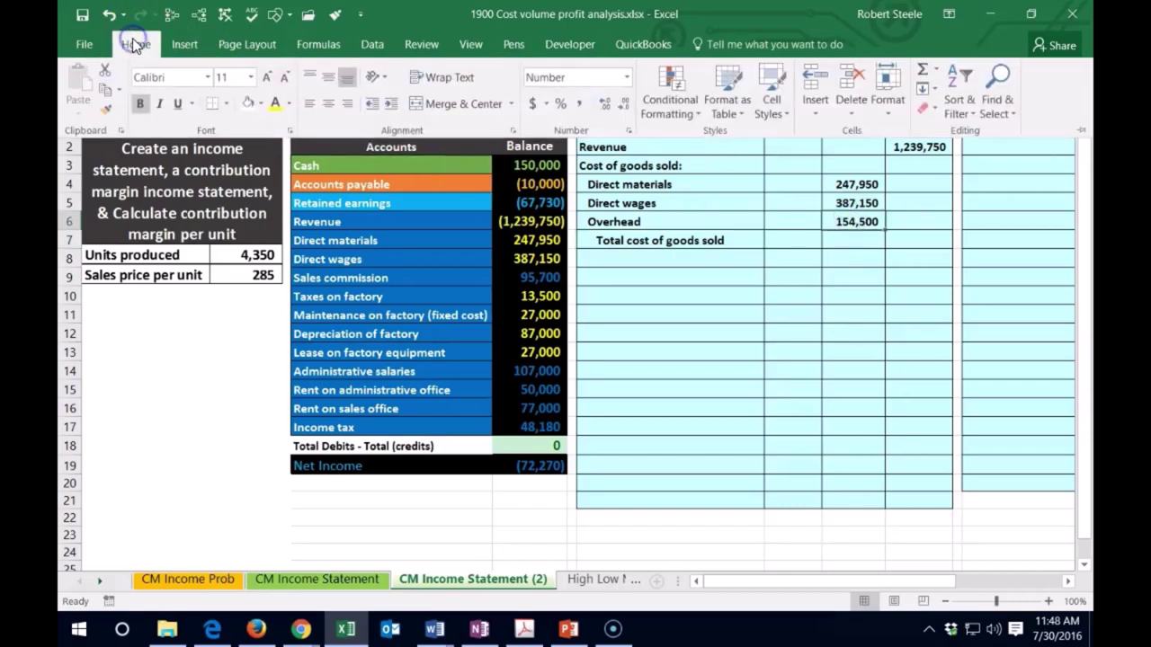
pyautogui.click(178, 103)
# - Calculate total cost of goods sold in H7 by summing the three cost amounts in G4:G6
pyautogui.click(915, 244)
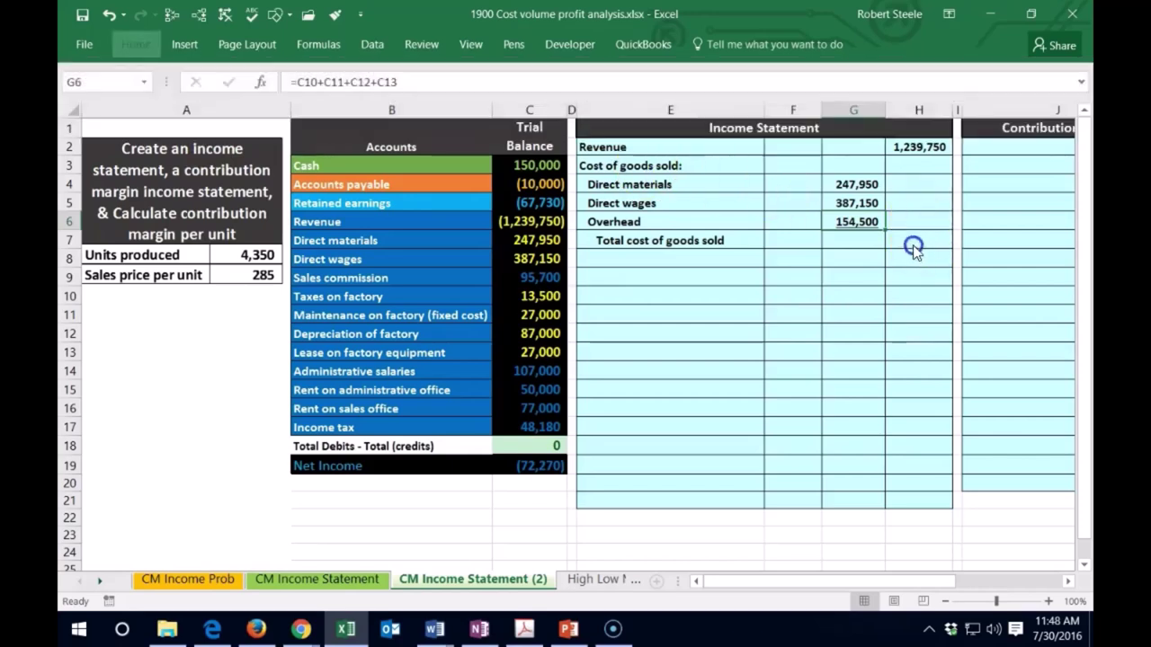
pyautogui.click(913, 237)
pyautogui.click(913, 245)
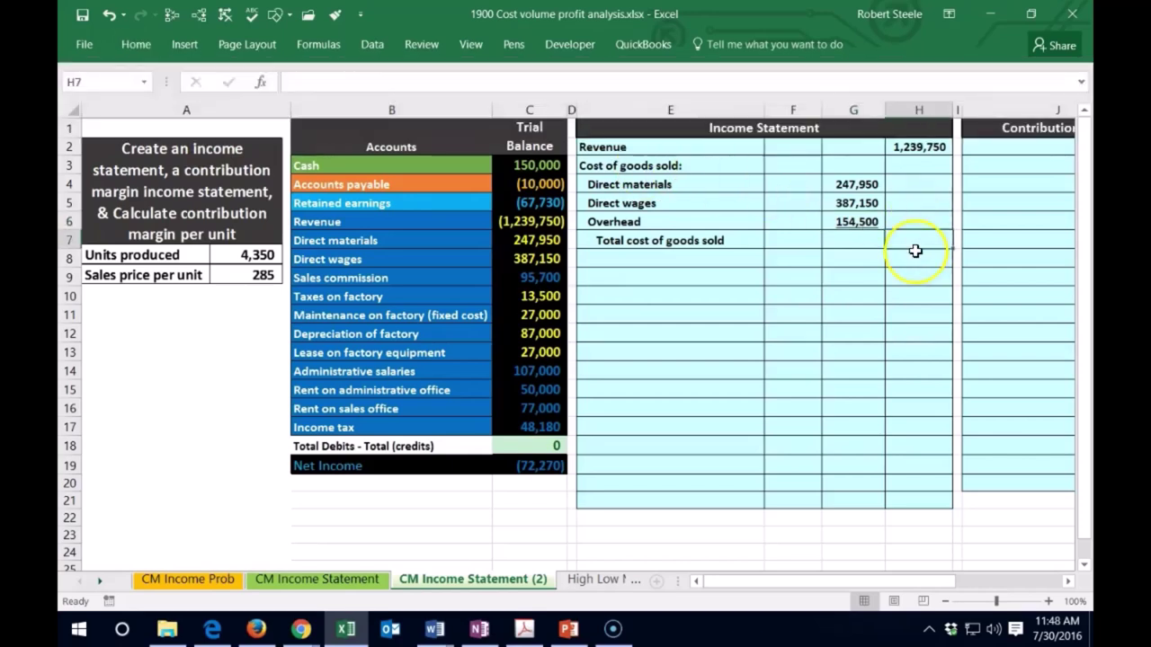
pyautogui.write('=sum(')
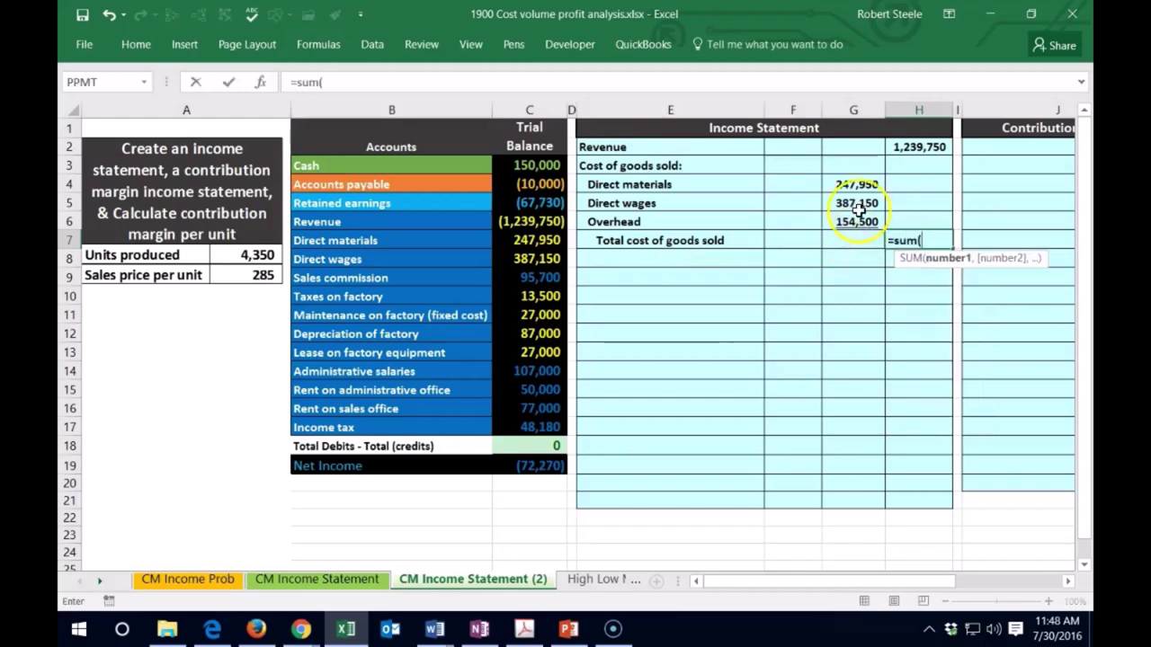
pyautogui.moveTo(851, 185); pyautogui.dragTo(852, 225)
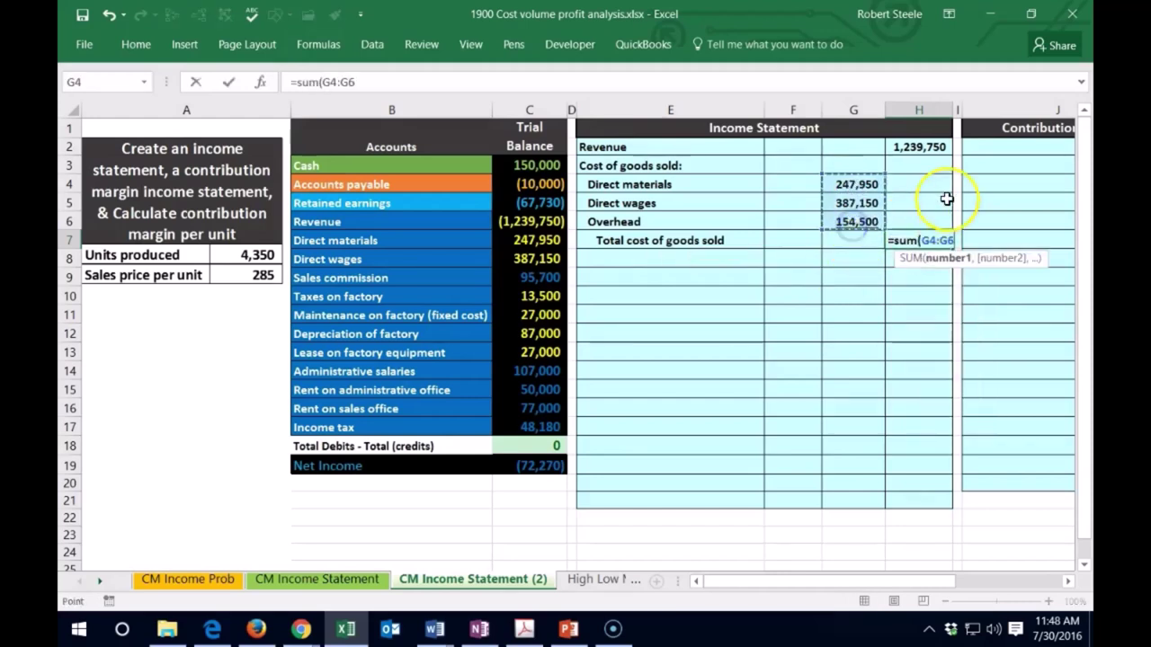
pyautogui.press('Return')
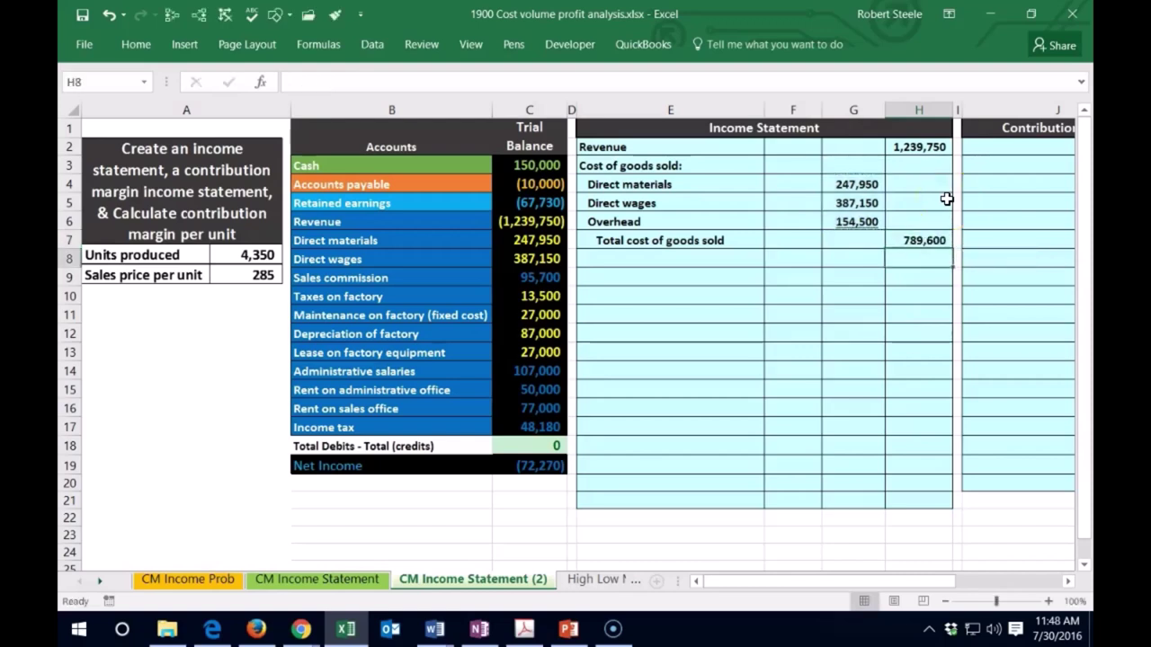
# - Add a "Gross profit" line in row 8, with the label in E8 and the formula =H2-H7 in H8
pyautogui.click(617, 265)
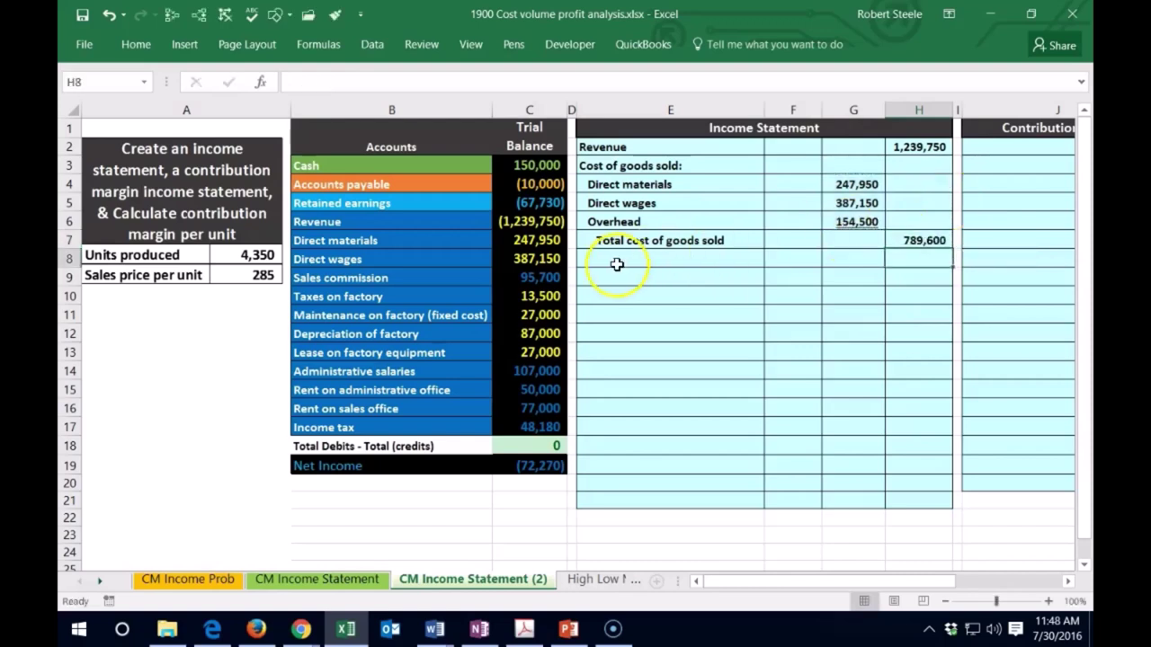
pyautogui.write('Gr')
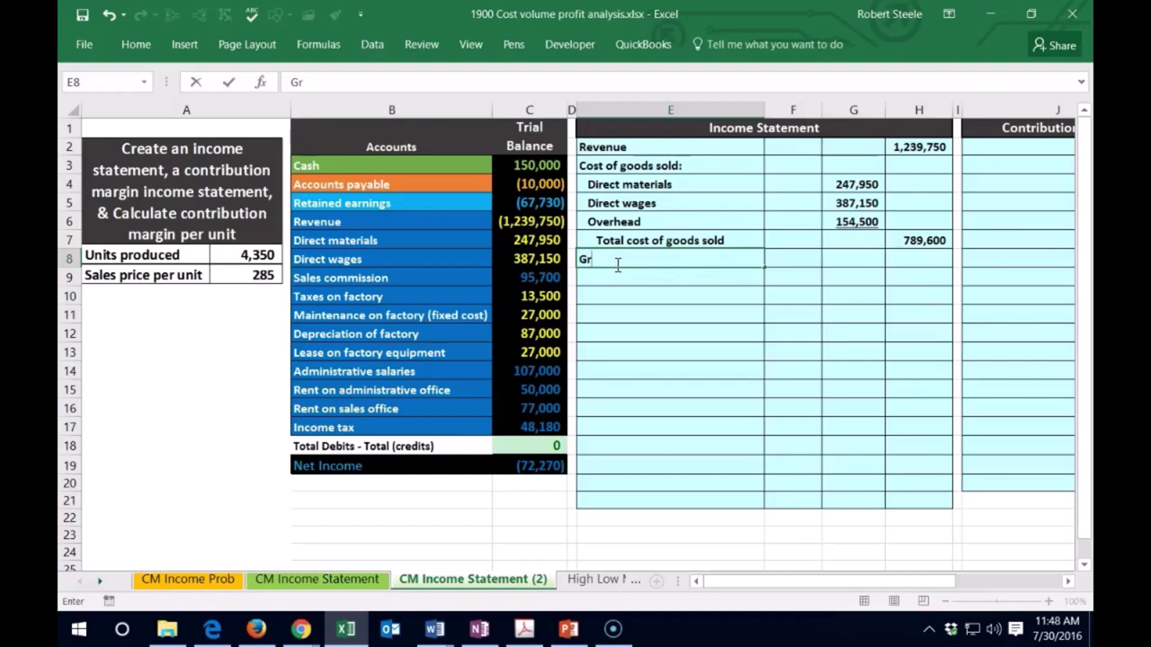
pyautogui.press('Tab')
pyautogui.press('Tab')
pyautogui.press('Tab')
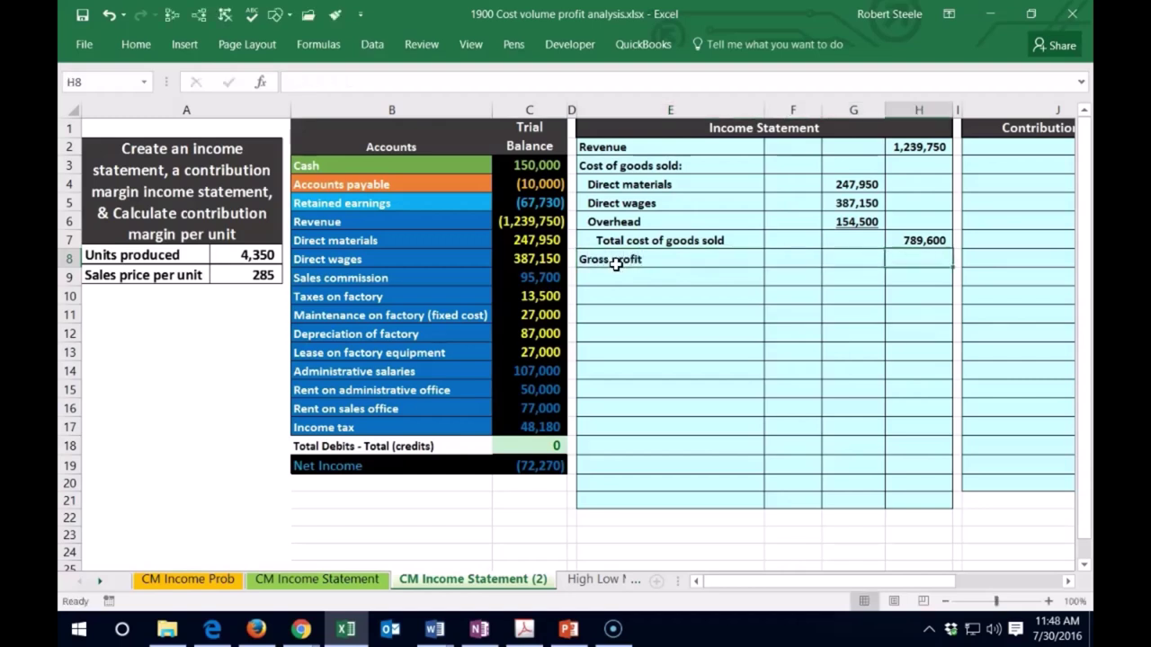
pyautogui.write('=')
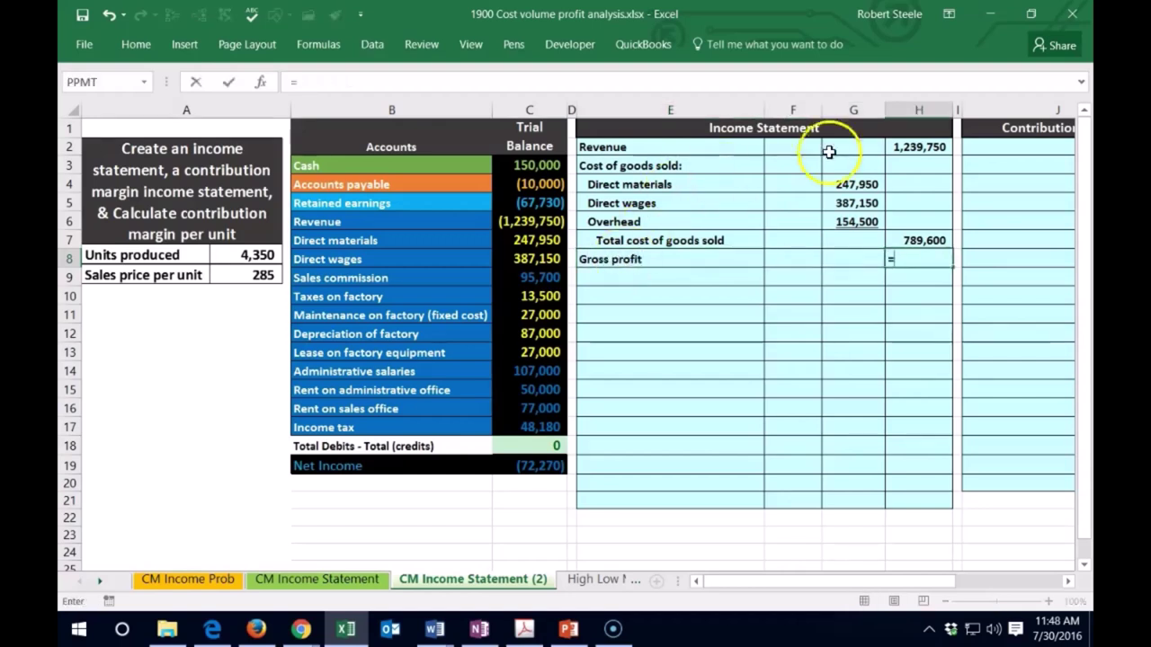
pyautogui.click(910, 148)
pyautogui.write('-')
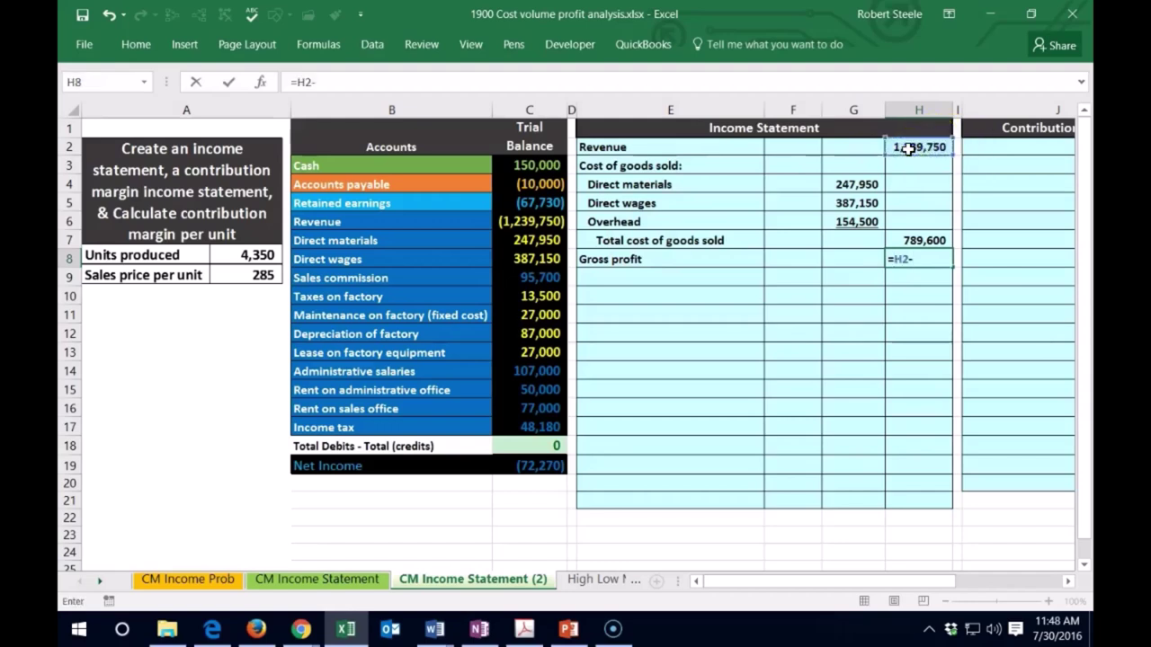
pyautogui.click(908, 238)
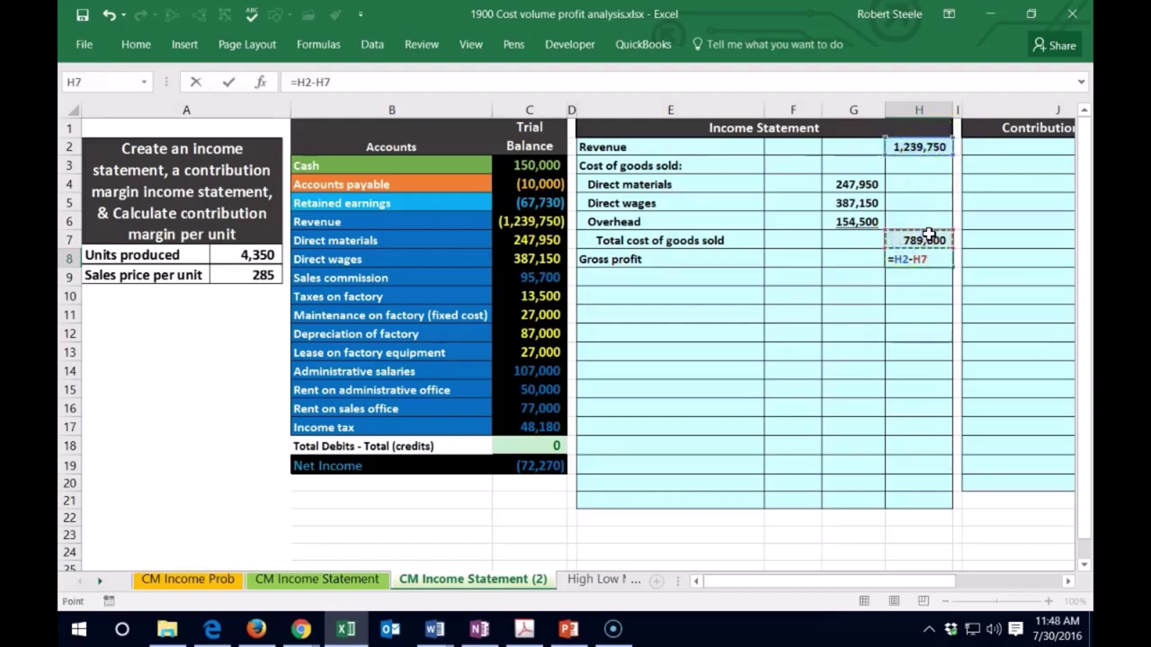
pyautogui.press('Return')
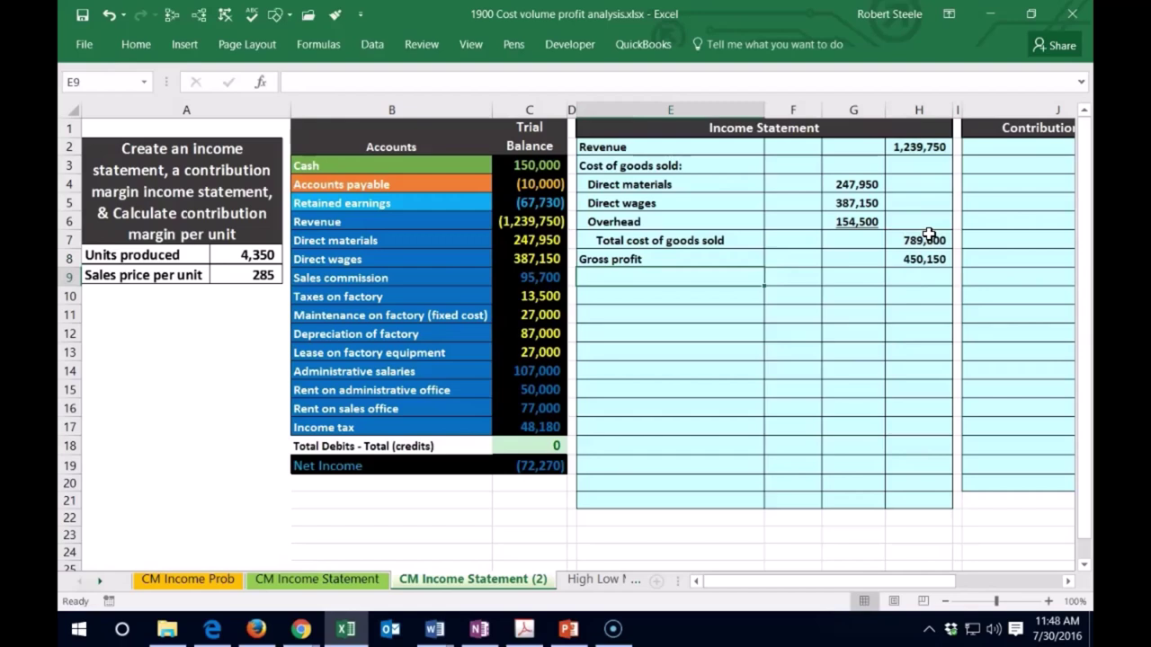
# - Add the heading "Operating expenses:" in E9, below the gross profit line
pyautogui.write('Oper')
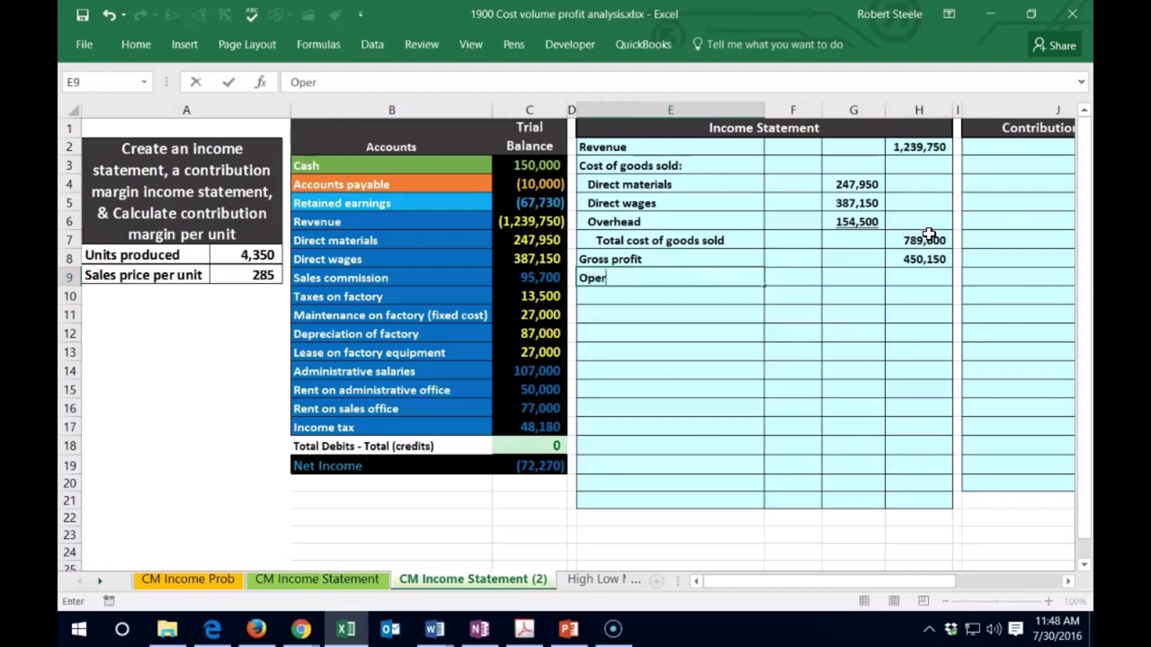
pyautogui.write('ating expense')
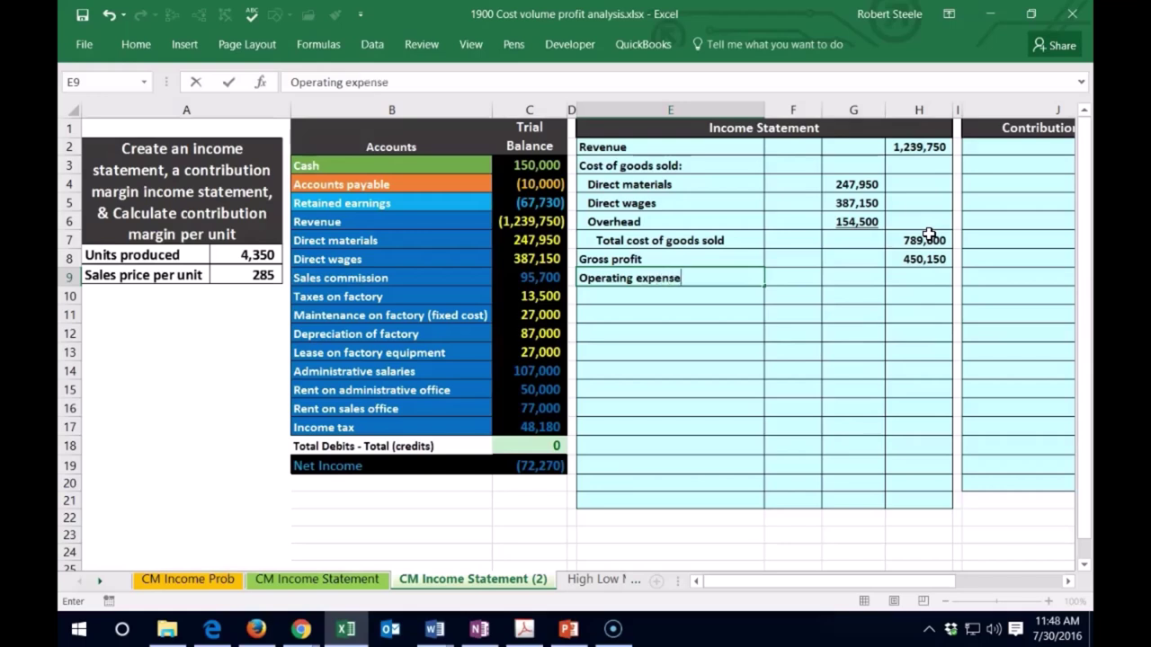
pyautogui.write('s:')
pyautogui.press('Return')
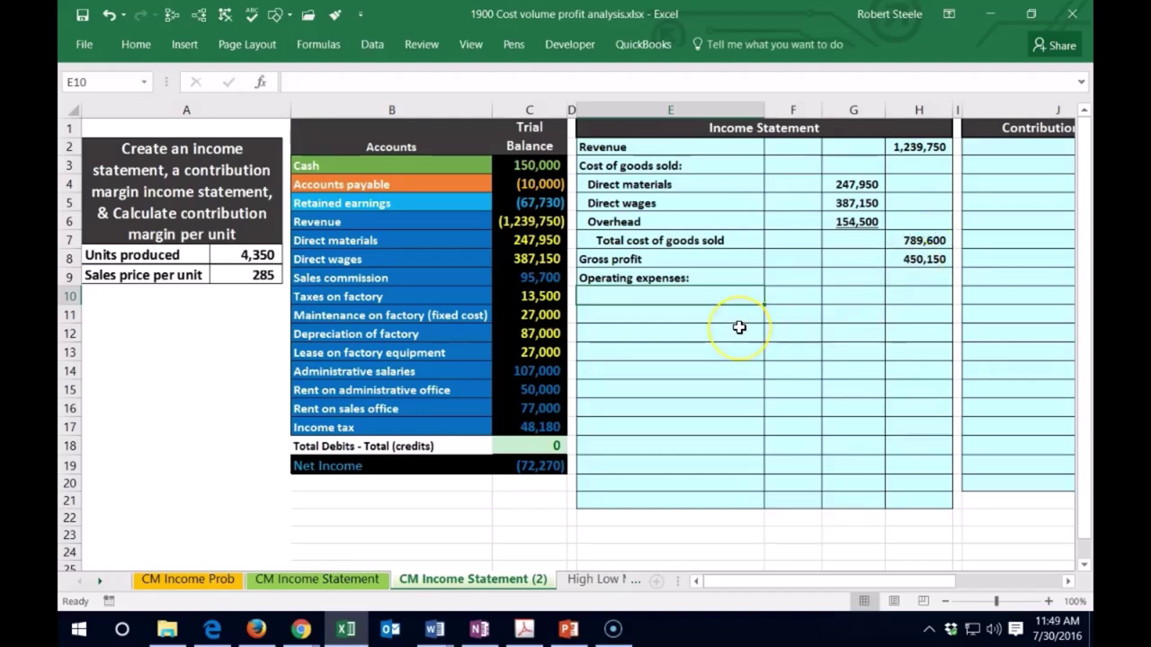
# - Add the subheading "Selling expenses:" in E10 and indent it one level
pyautogui.write('Sel')
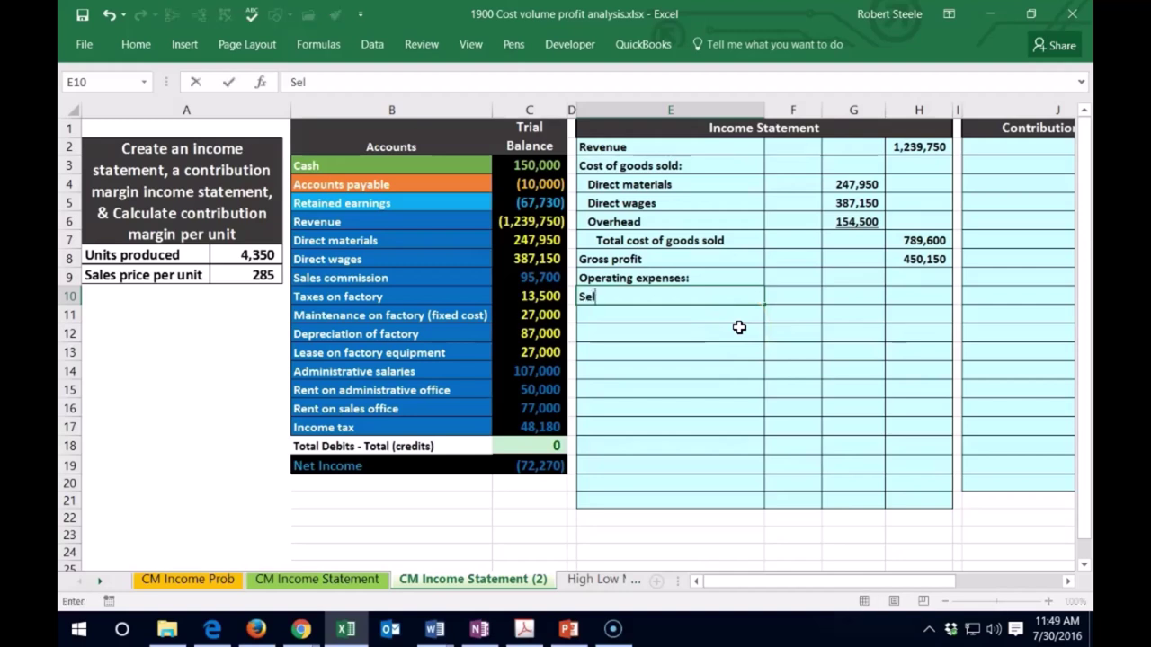
pyautogui.write('ling expenses:')
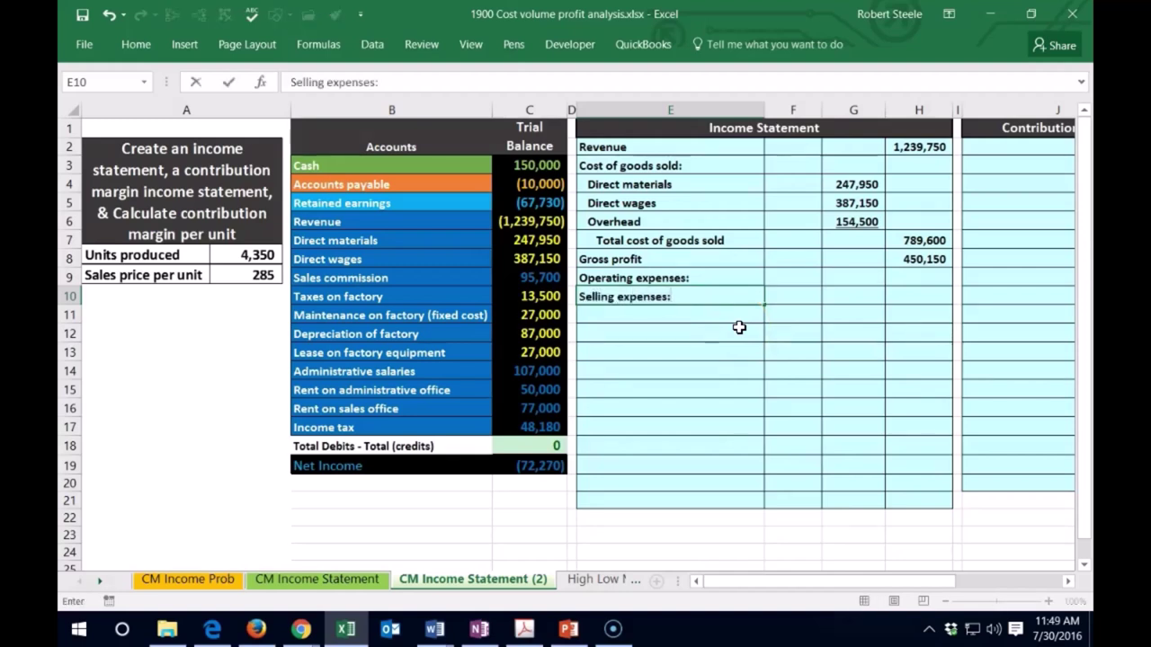
pyautogui.press('Return')
pyautogui.press('Up')
pyautogui.click(137, 44)
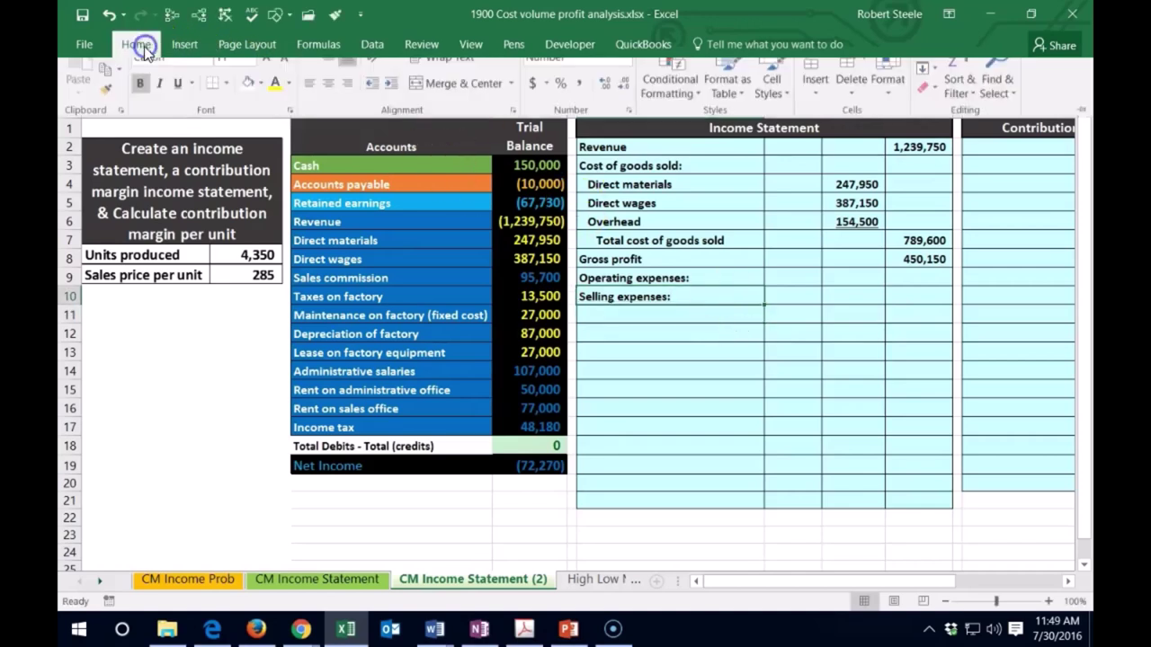
pyautogui.click(396, 105)
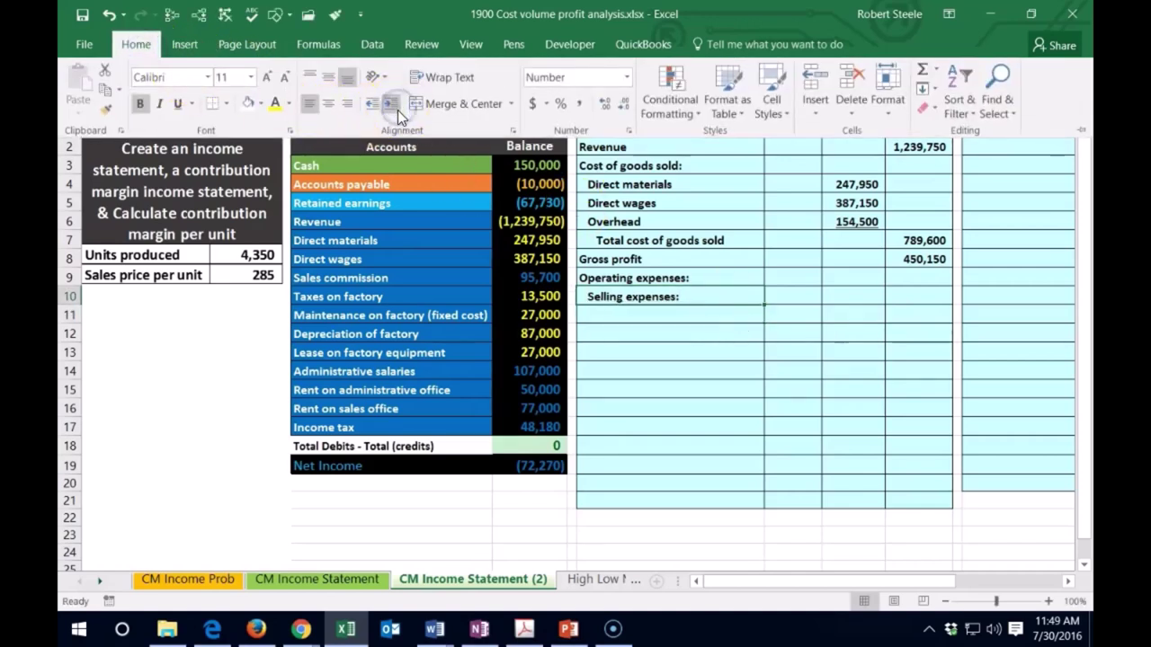
pyautogui.click(598, 292)
# - Link E11 to the Sales commission account name with =B9 and indent the label two levels
pyautogui.click(606, 314)
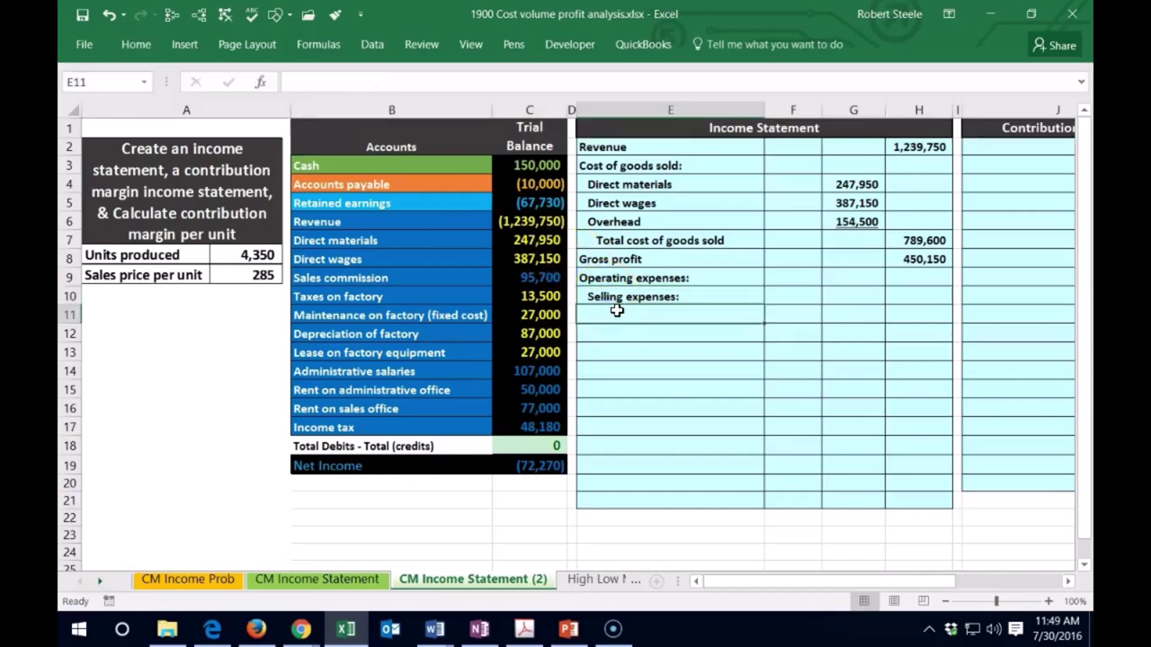
pyautogui.write('=')
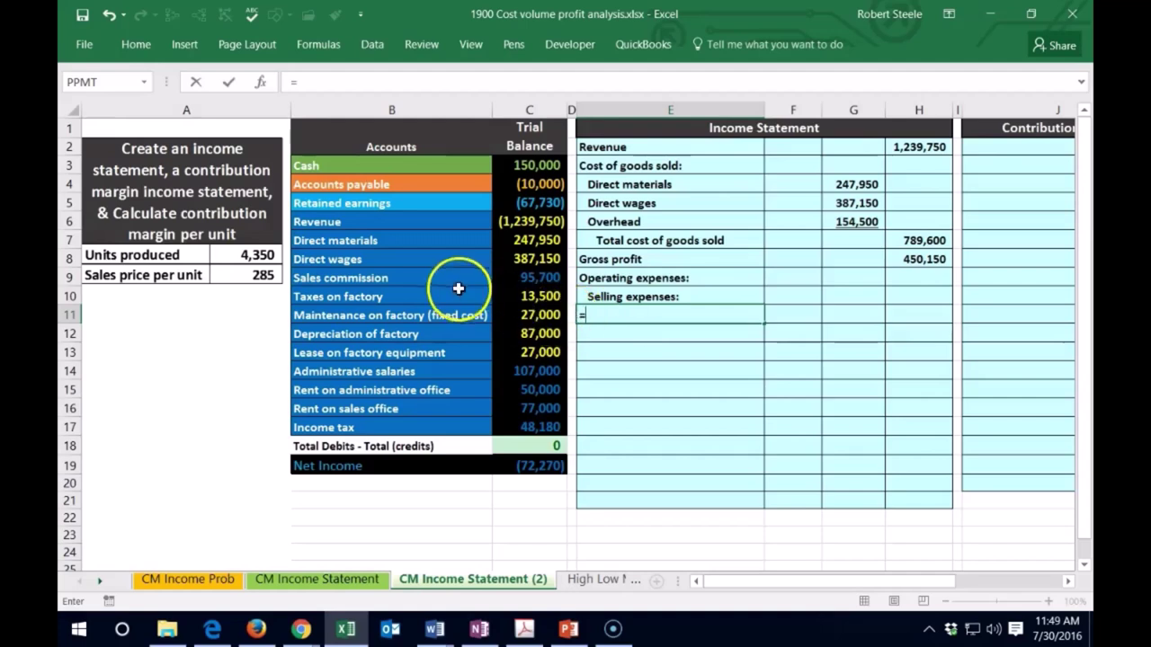
pyautogui.click(373, 281)
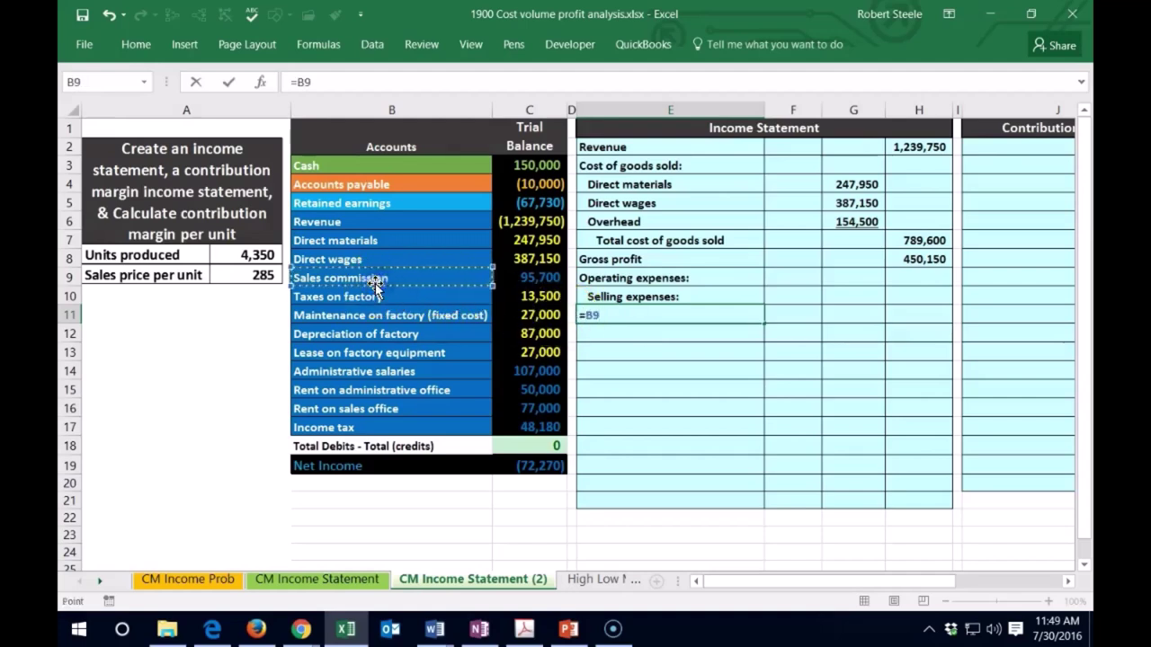
pyautogui.press('Return')
pyautogui.press('Up')
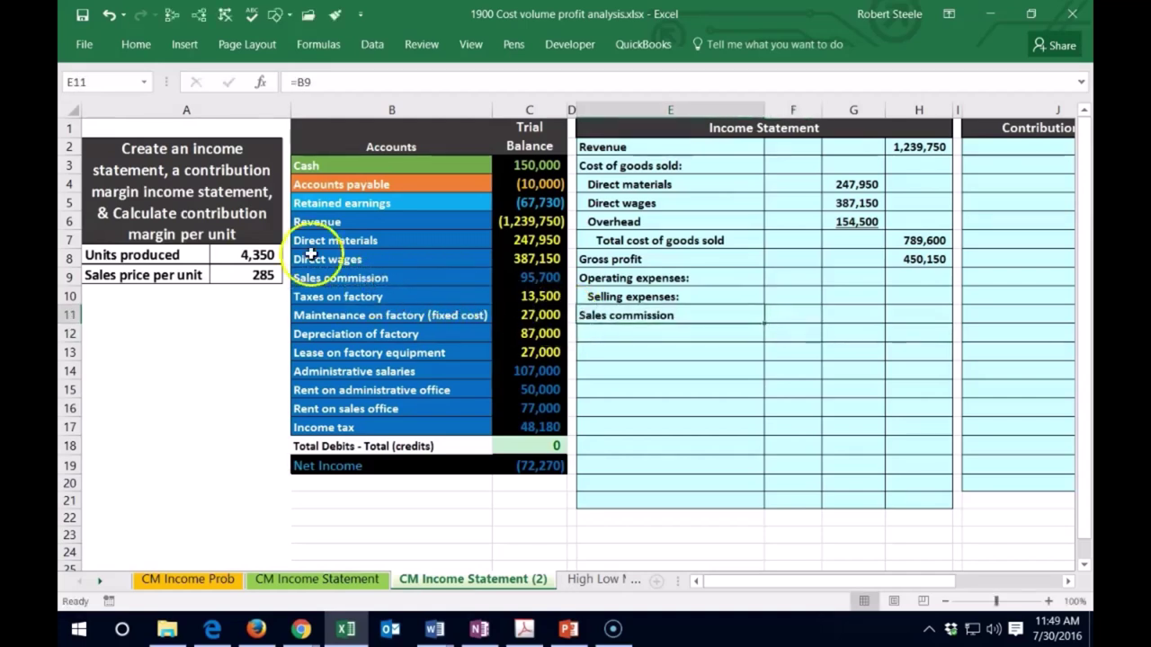
pyautogui.click(142, 44)
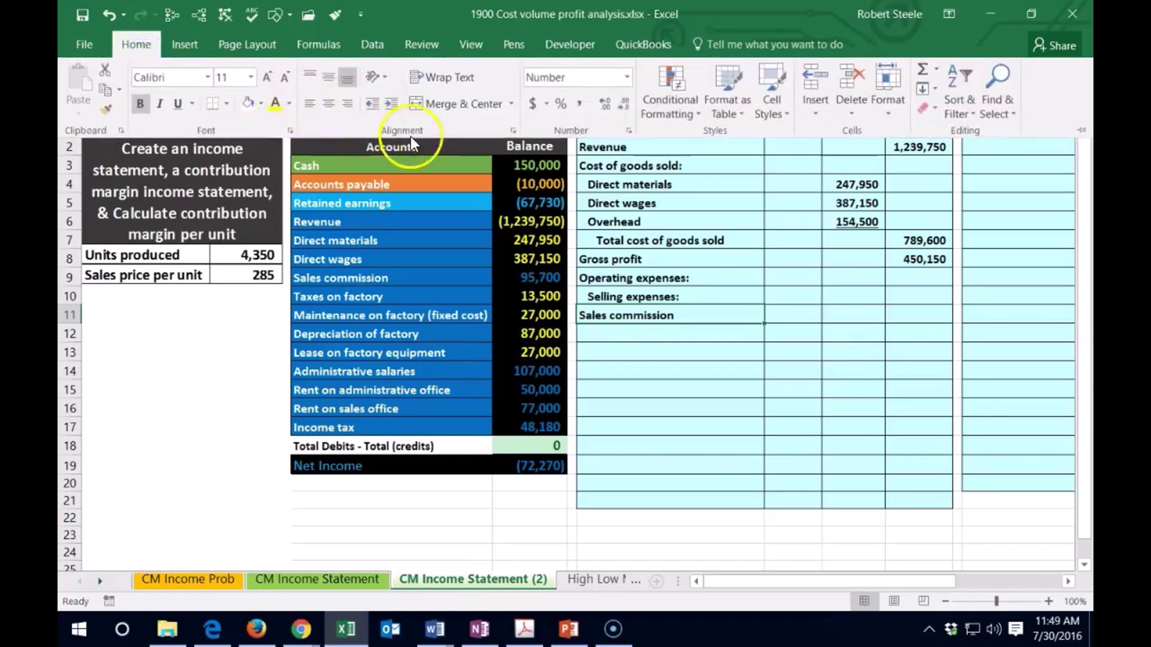
pyautogui.click(390, 105)
pyautogui.click(390, 104)
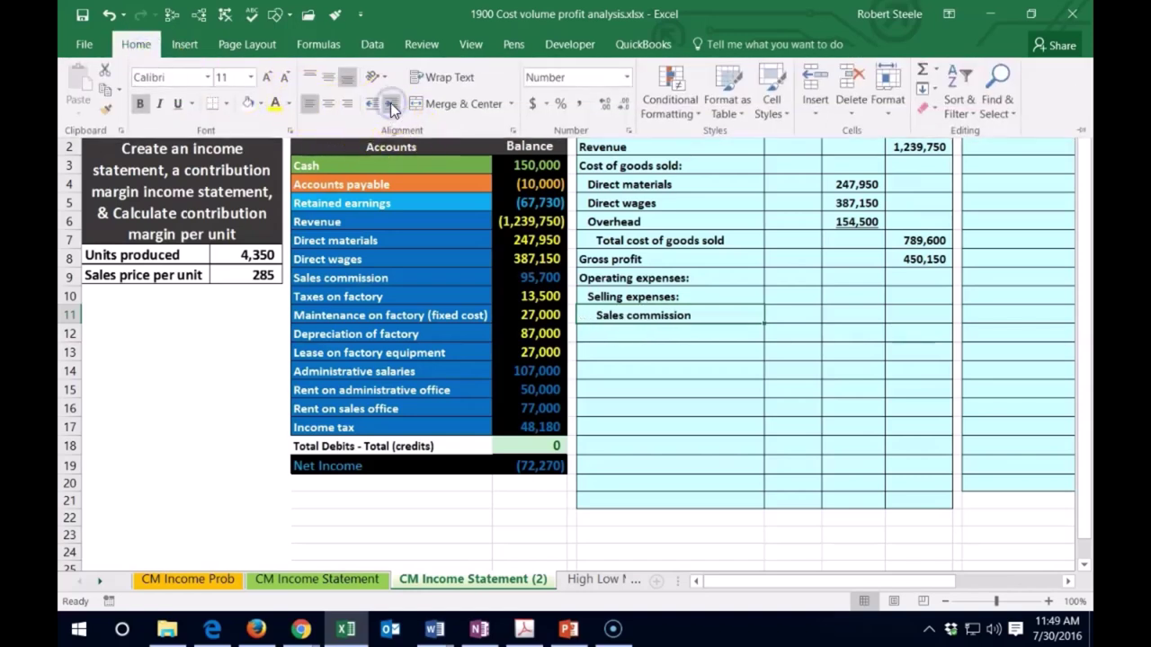
# - Bring the sales commission amount into F11 by linking it to C9 of the trial balance
pyautogui.click(809, 319)
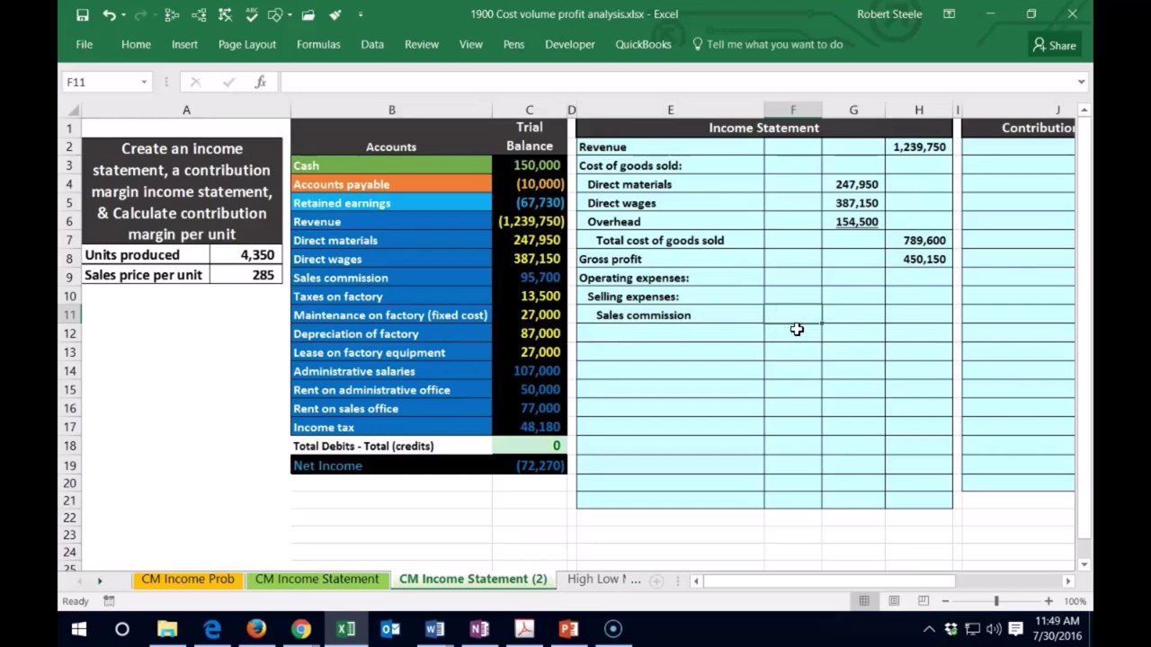
pyautogui.write('=')
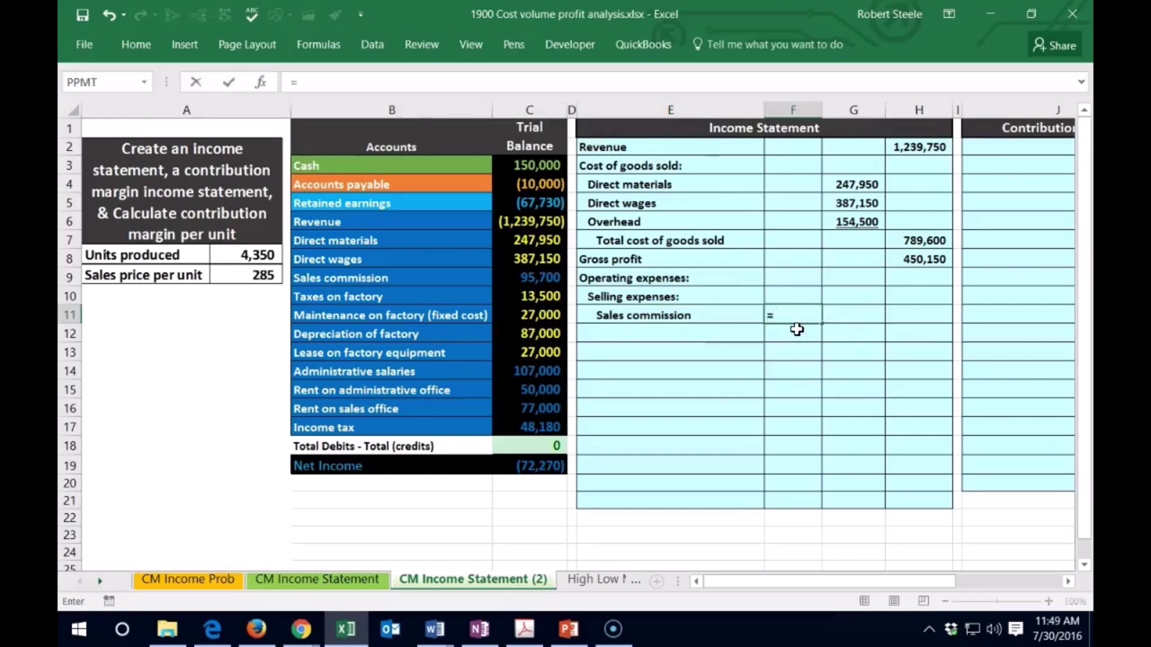
pyautogui.click(553, 278)
pyautogui.press('Return')
# - Change the font color of the sales commission amount in C9 of the trial balance to yellow
pyautogui.click(542, 276)
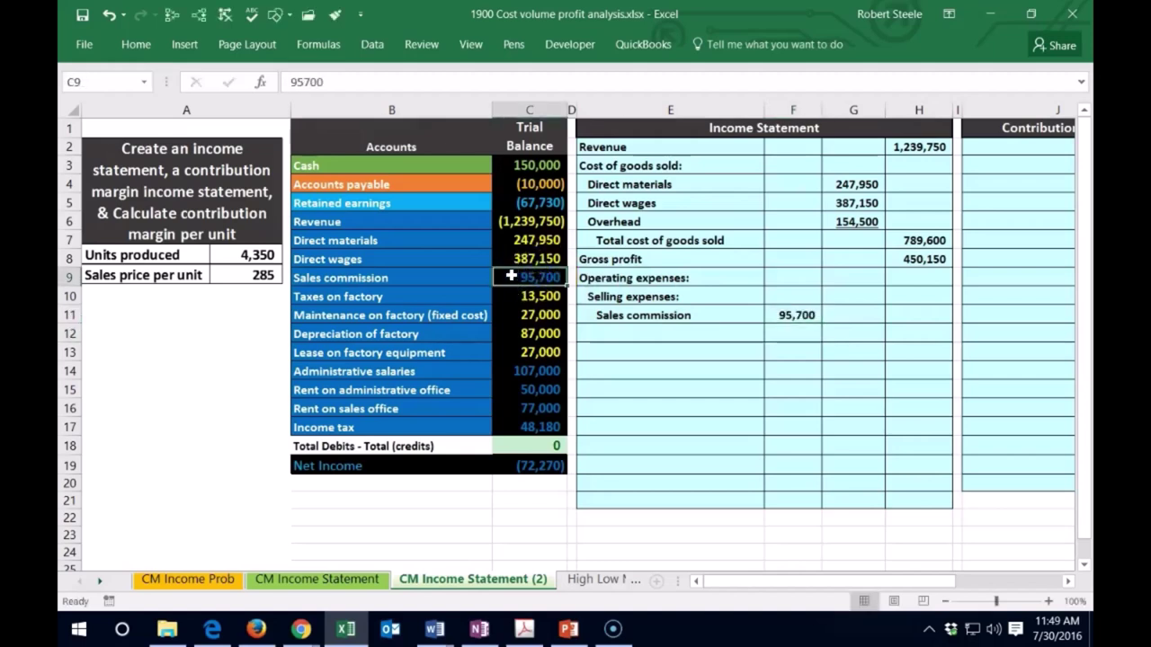
pyautogui.rightClick(512, 276)
pyautogui.click(608, 205)
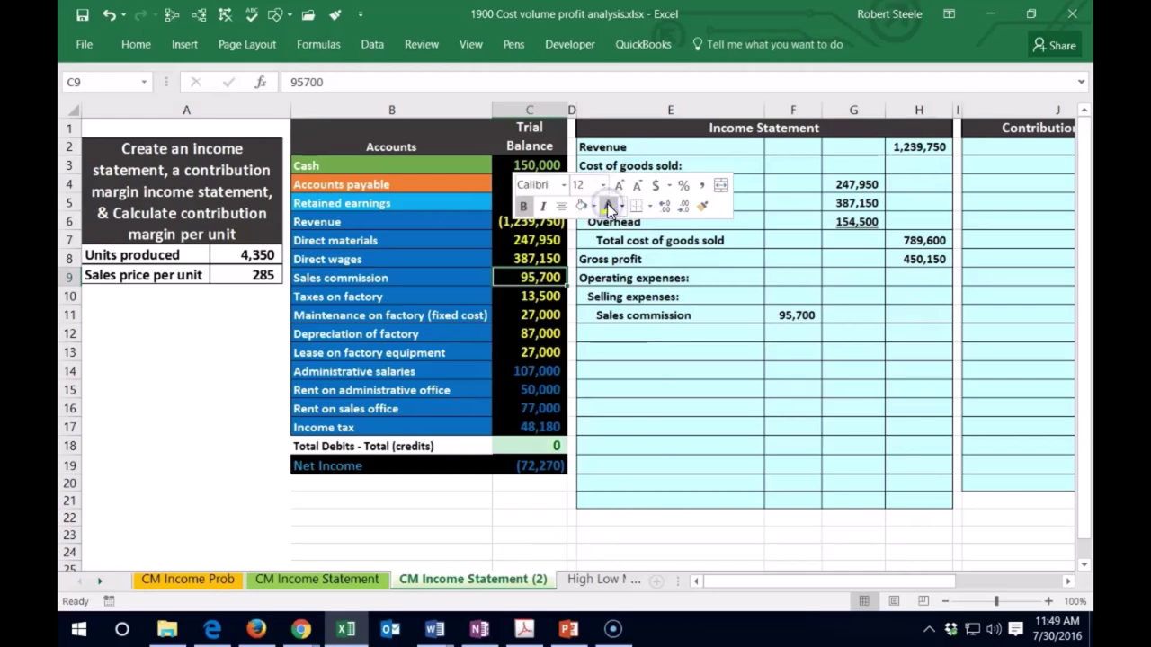
# - Link E12 to the Rent on sales office account name in B16 of the trial balance
pyautogui.click(667, 338)
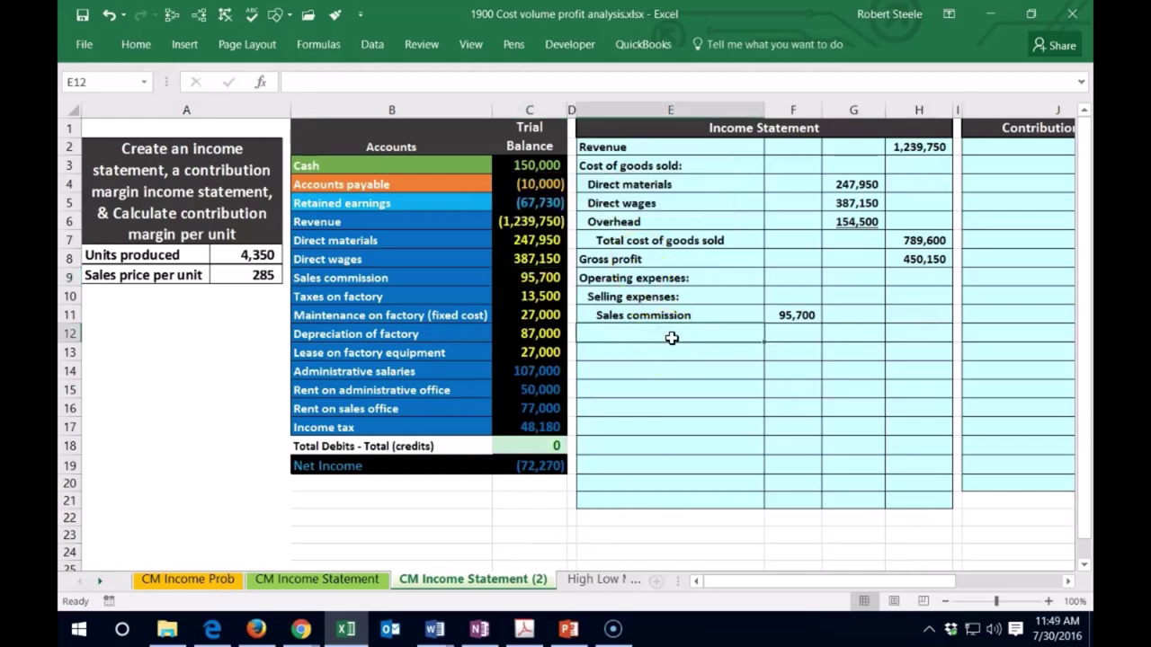
pyautogui.click(629, 335)
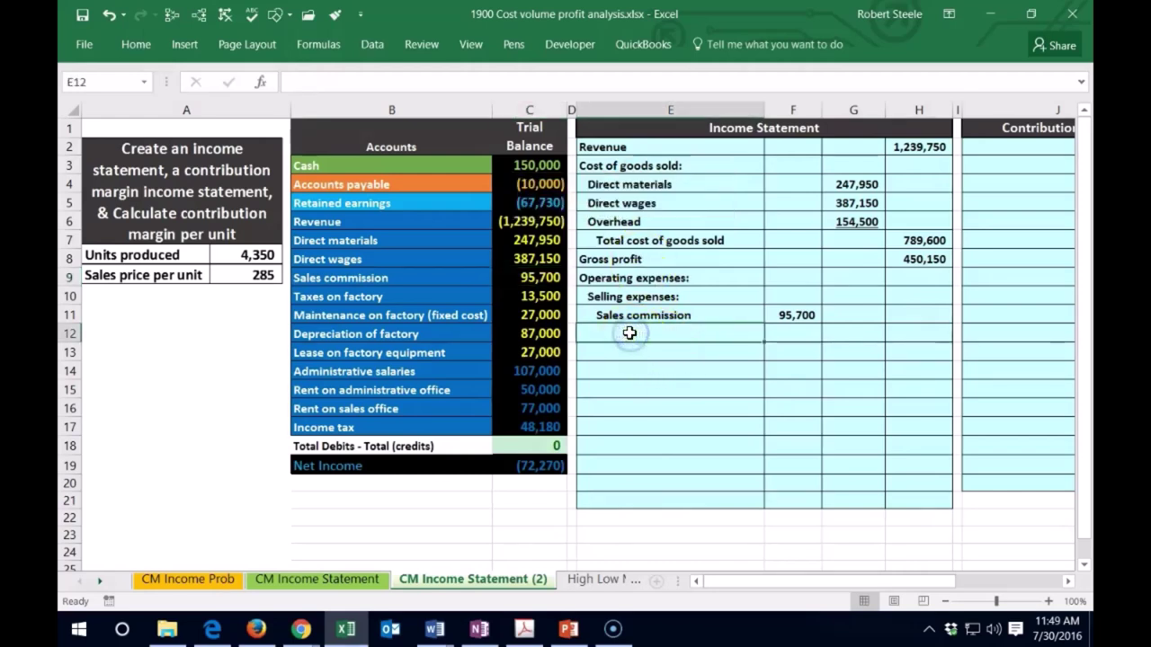
pyautogui.write('=')
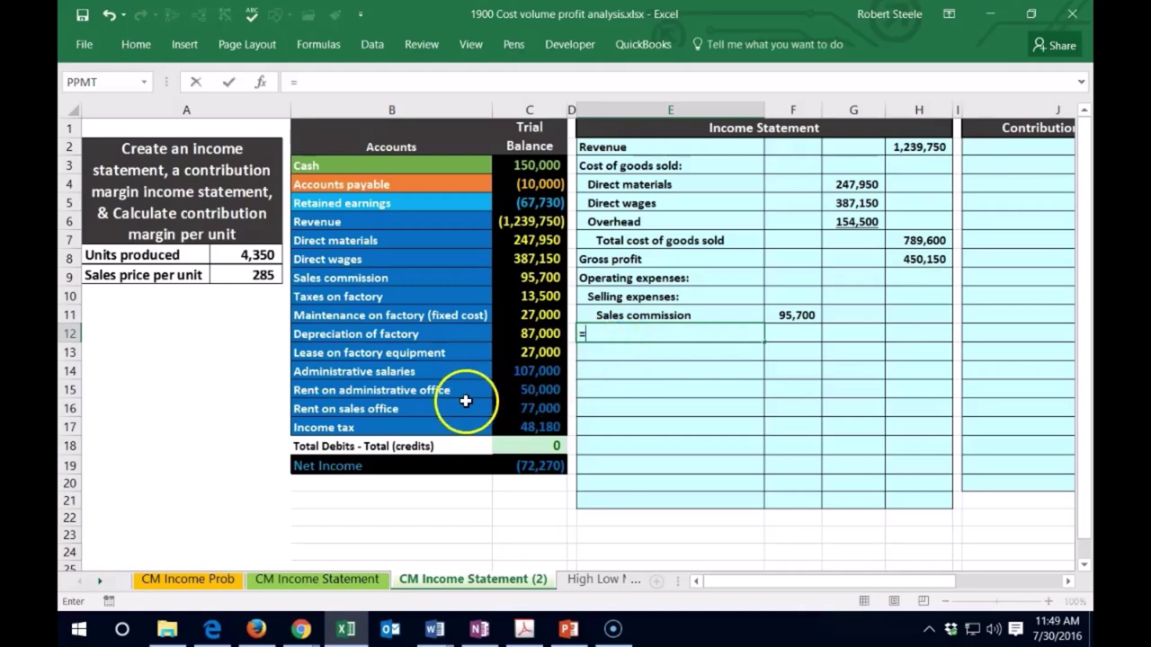
pyautogui.click(401, 410)
pyautogui.press('Return')
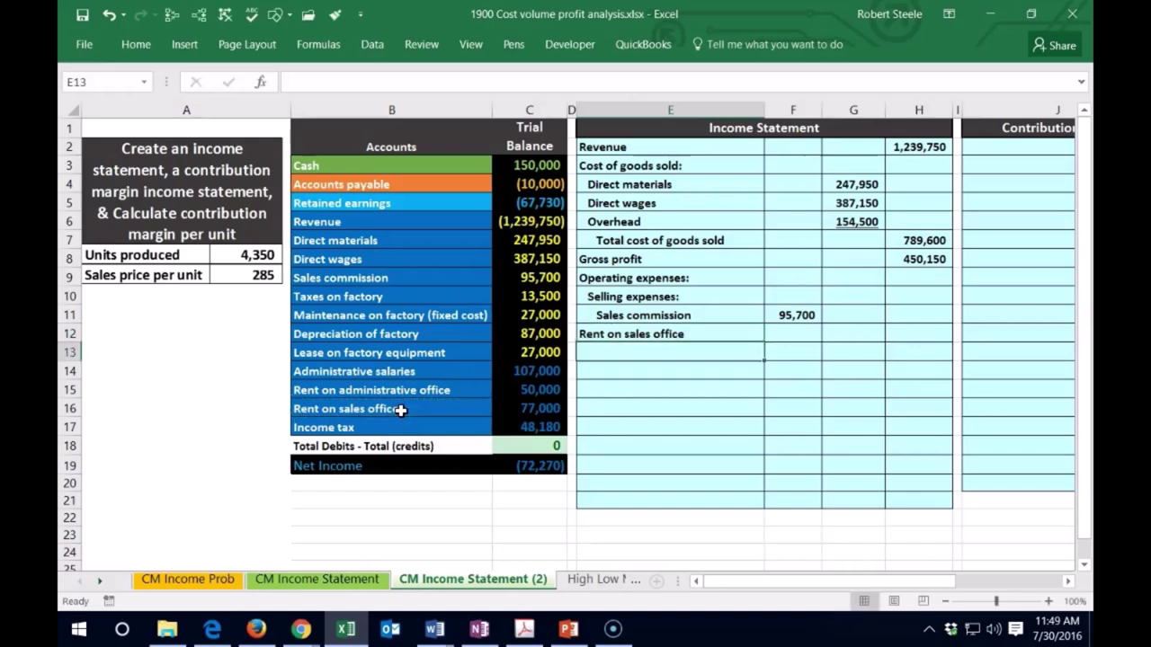
# - Bring the Rent on sales office amount into F12 by linking it to C16 of the trial balance
pyautogui.press('Right')
pyautogui.press('Up')
pyautogui.write('=')
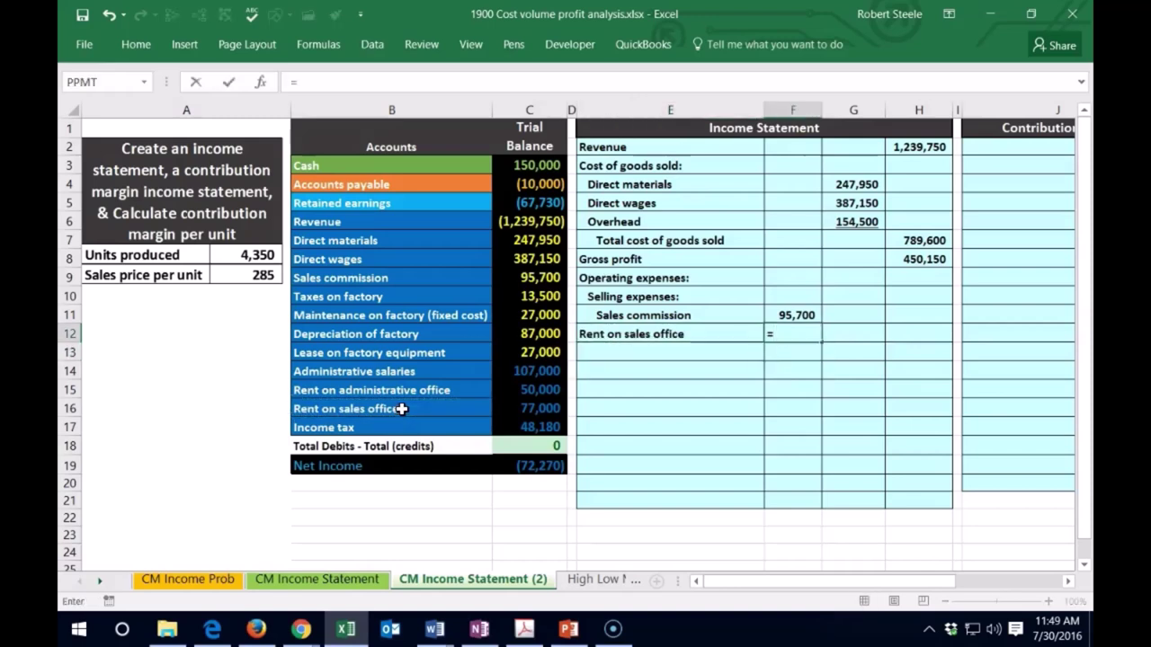
pyautogui.click(515, 406)
pyautogui.press('Return')
# - Change the font color of the Rent on sales office amount in C16 of the trial balance to yellow
pyautogui.click(521, 407)
pyautogui.rightClick(522, 413)
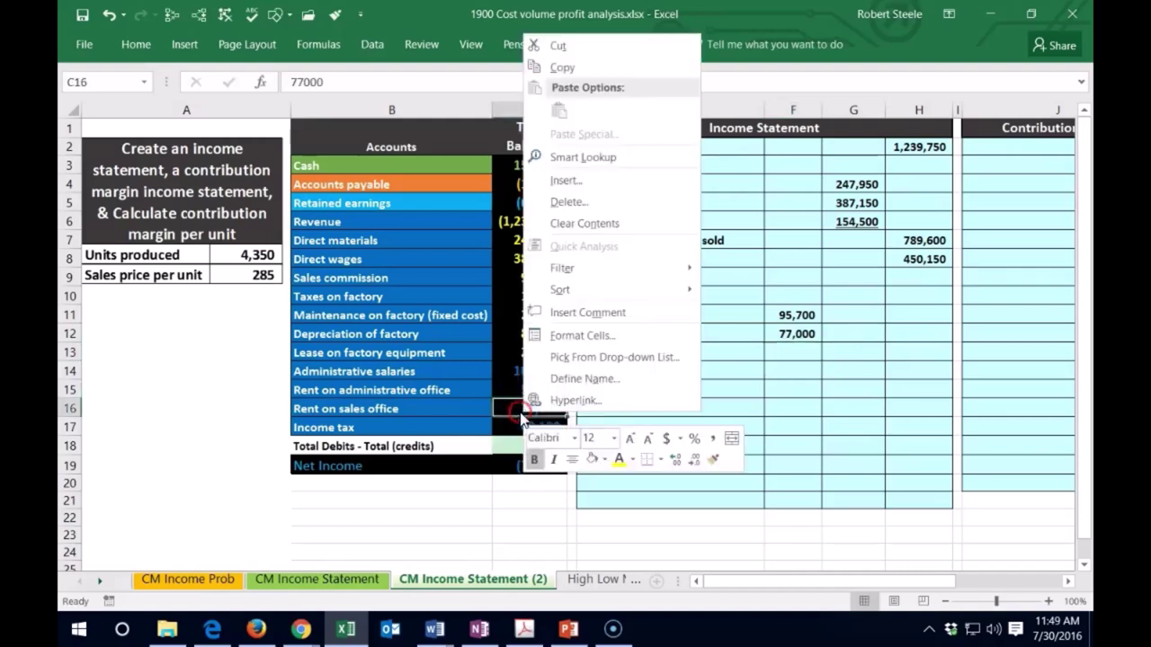
pyautogui.press('Escape')
pyautogui.click(730, 377)
# - Indent the Rent on sales office label in E12 two levels
pyautogui.click(654, 337)
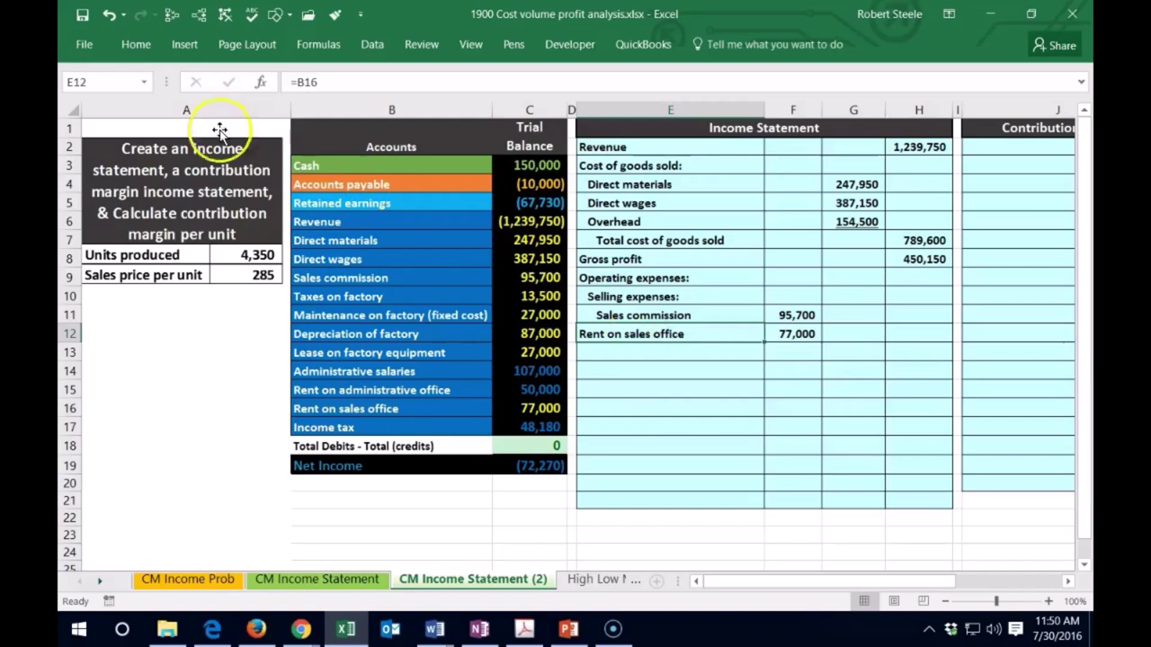
pyautogui.click(133, 44)
pyautogui.click(391, 105)
pyautogui.click(391, 104)
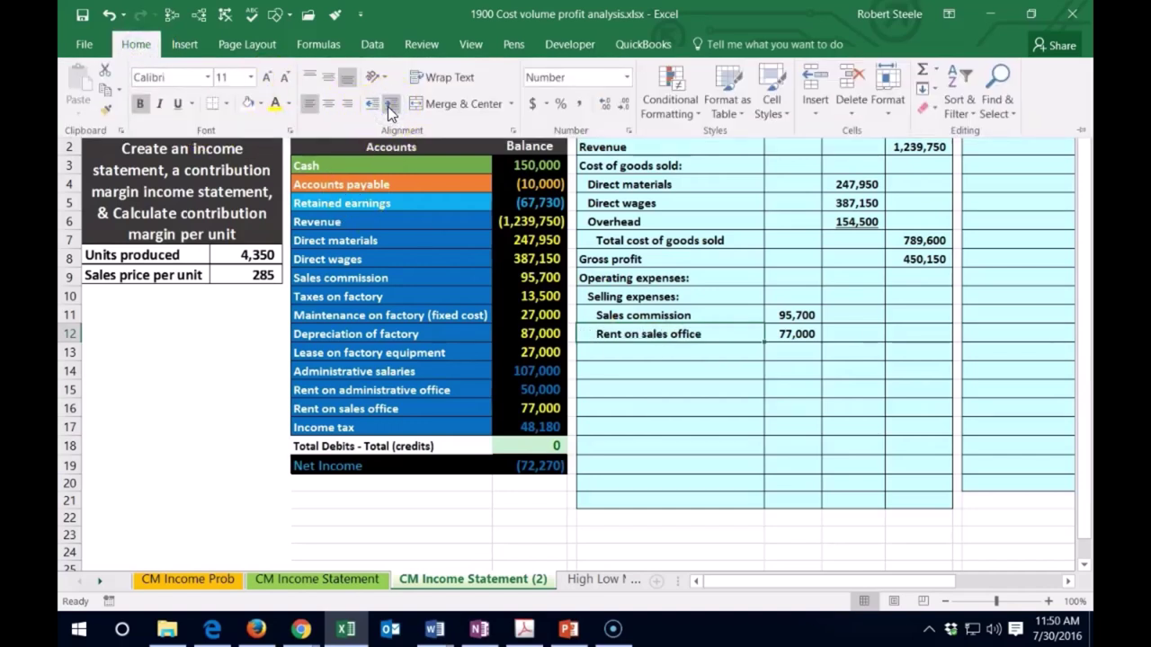
# - Enter the label "Total selling expenses" in E13 and indent it three levels
pyautogui.click(653, 349)
pyautogui.click(648, 349)
pyautogui.write('Total selling expenses')
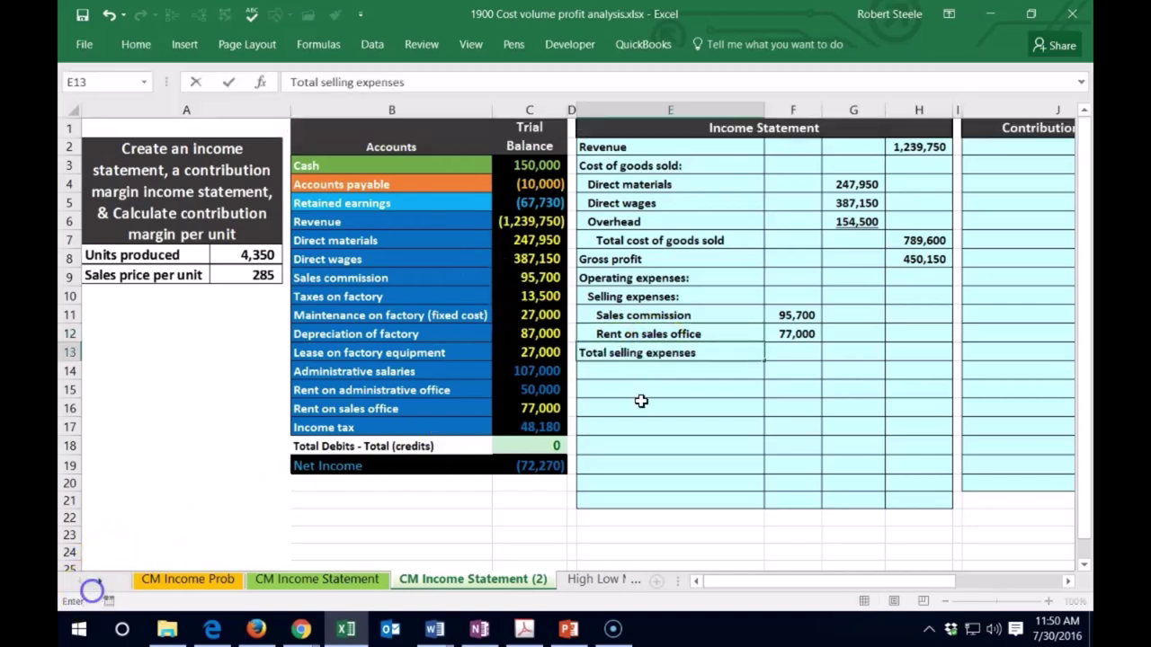
pyautogui.hotkey('ctrl', 'Return')
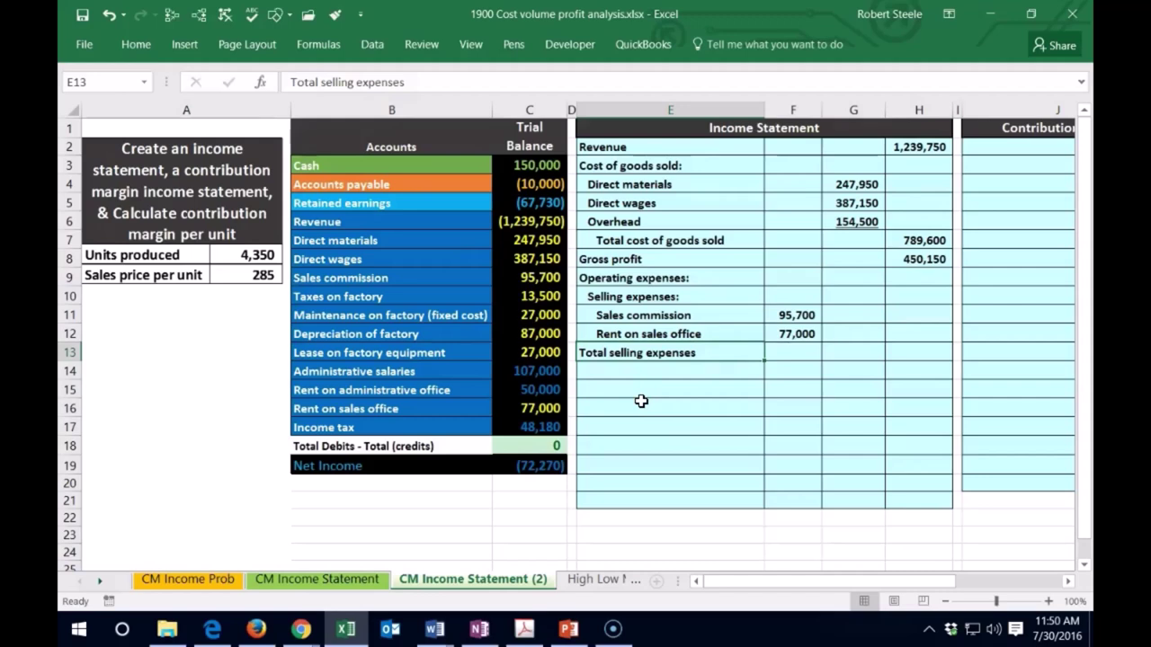
pyautogui.click(135, 44)
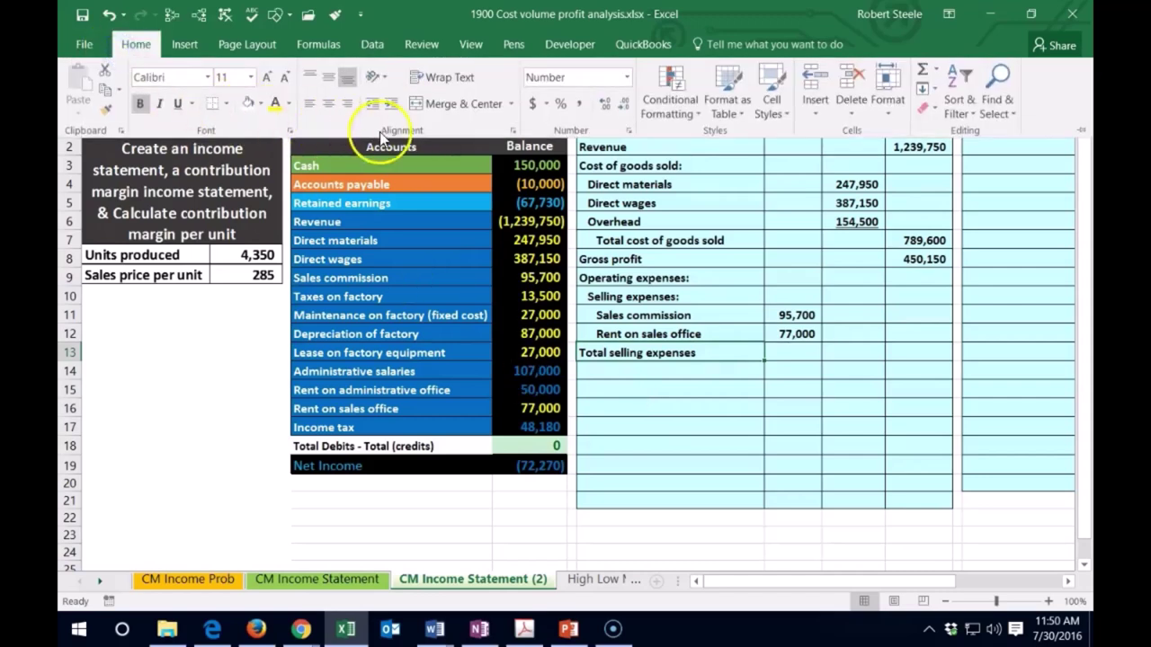
pyautogui.click(391, 105)
pyautogui.click(391, 104)
pyautogui.click(391, 104)
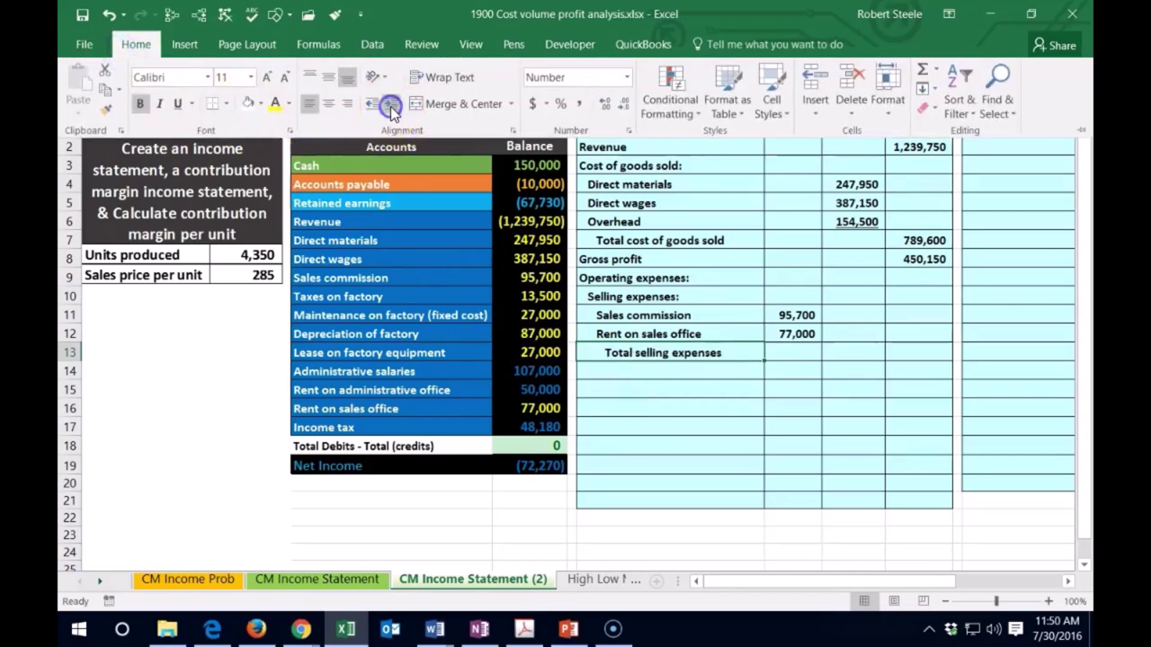
# - Underline the Rent on sales office amount in F12
pyautogui.click(843, 351)
pyautogui.click(843, 352)
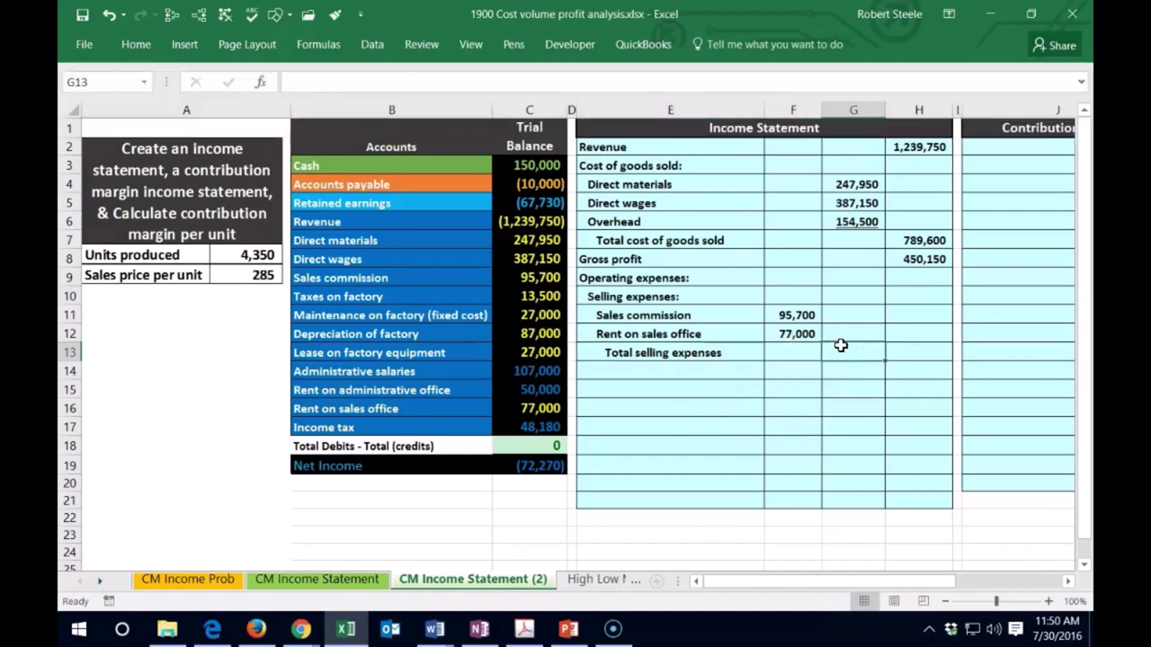
pyautogui.click(830, 348)
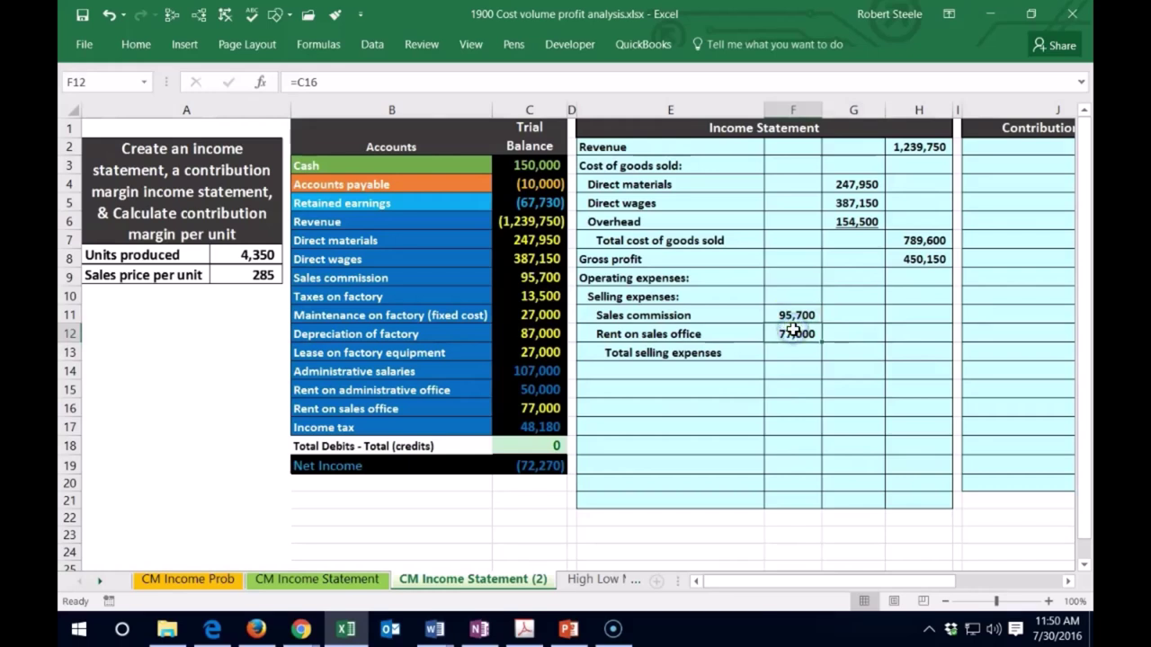
pyautogui.click(125, 43)
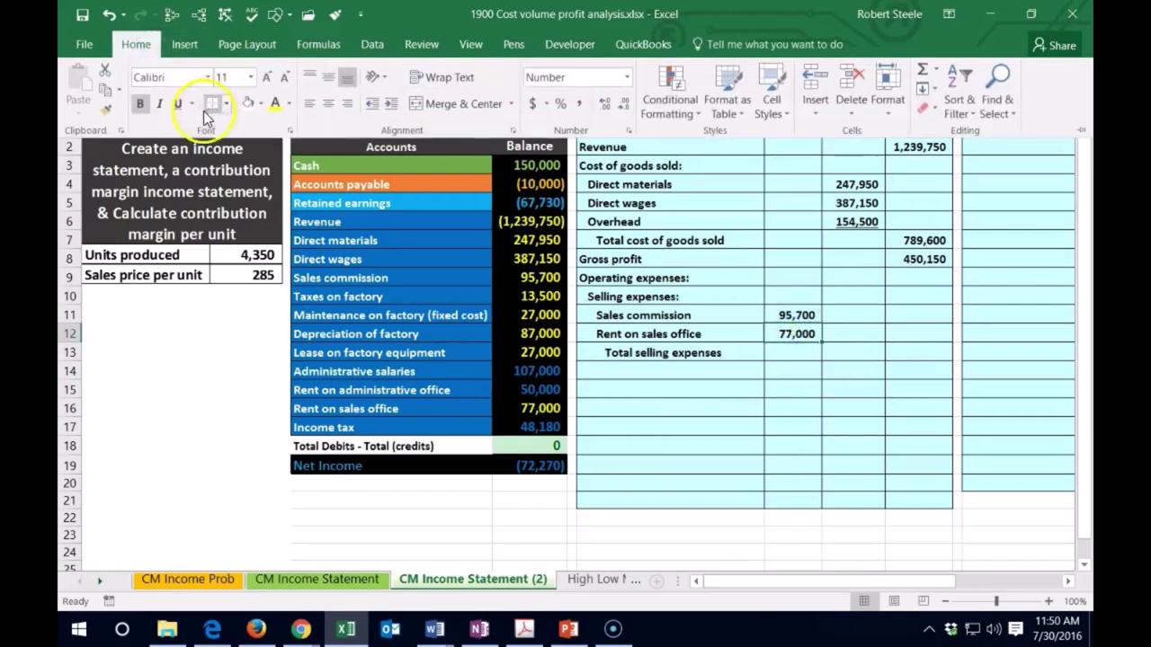
# - Total the selling expenses in G13 with a SUM formula over F11:F12
pyautogui.click(847, 351)
pyautogui.click(847, 351)
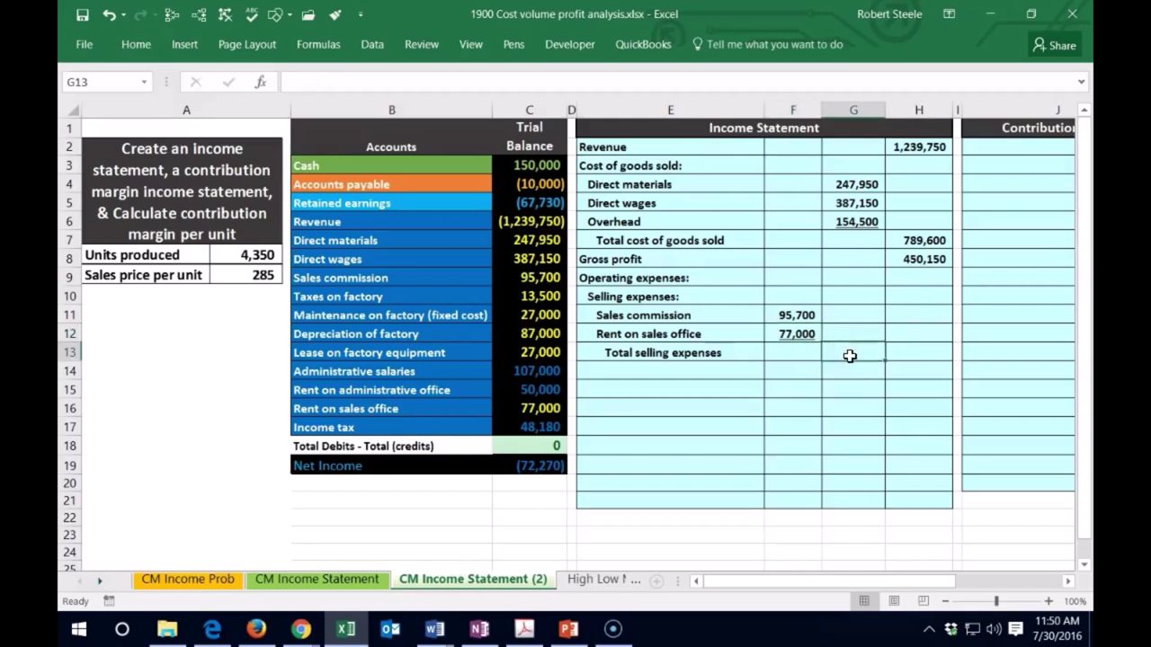
pyautogui.write('=sum(')
pyautogui.press('Left')
pyautogui.press('Up')
pyautogui.press('Up')
pyautogui.hotkey('shift', 'Down')
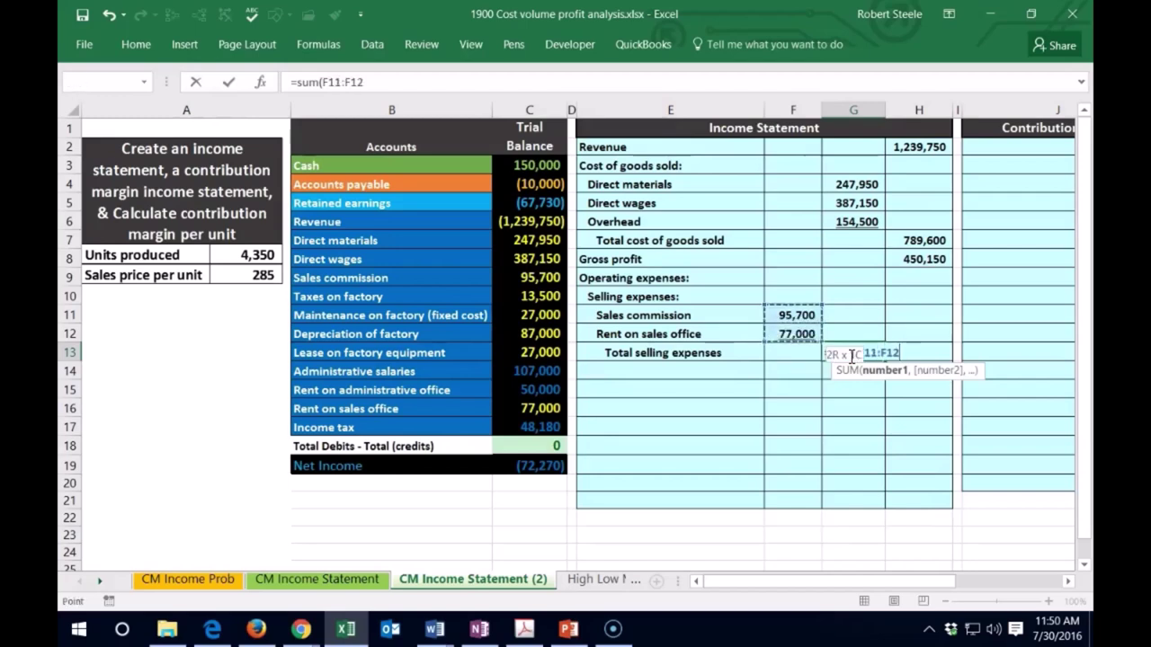
pyautogui.press('Return')
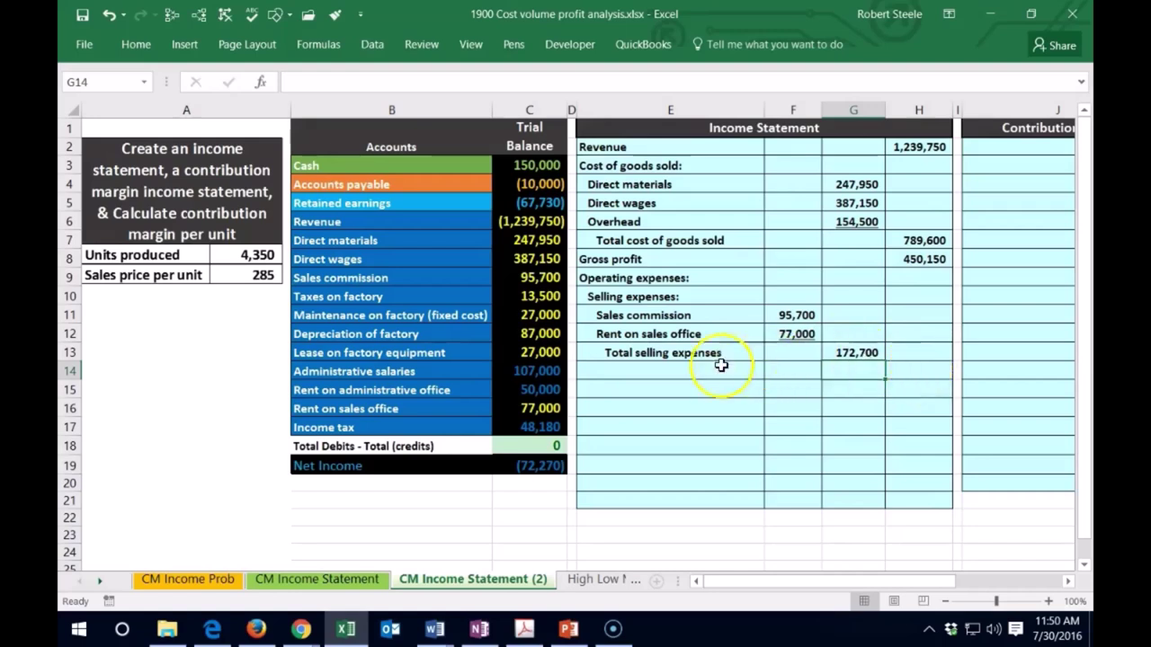
# - Enter the heading "Aministrative expenses:" in E14 and indent it one level
pyautogui.click(656, 371)
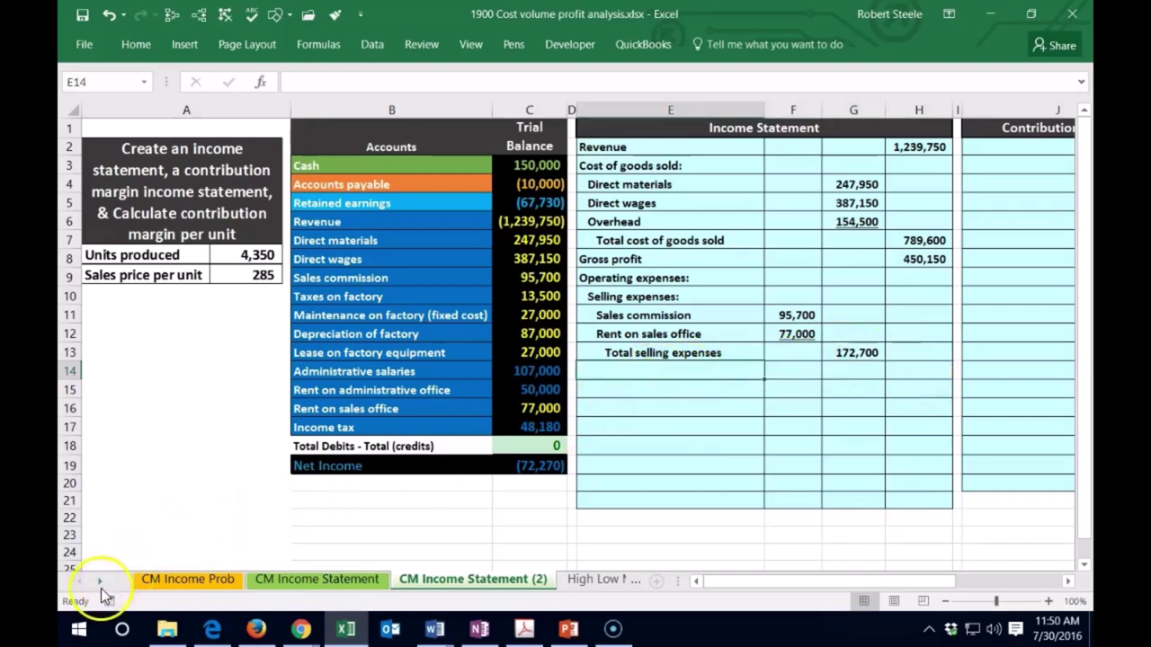
pyautogui.write('Aministrative expenses:')
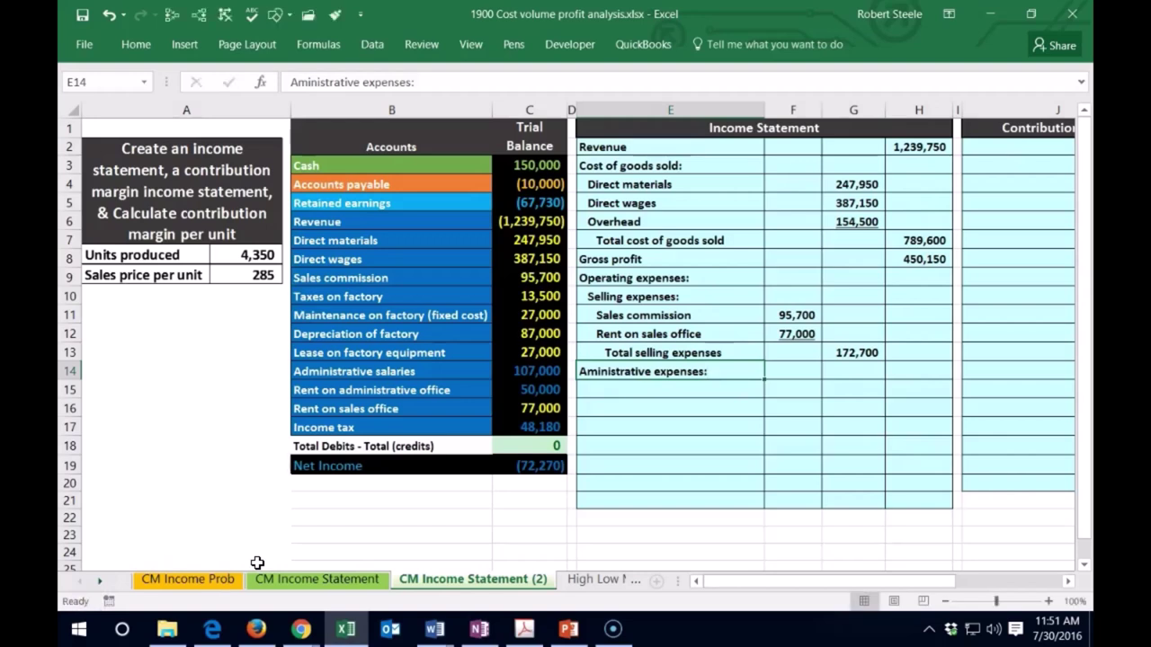
pyautogui.click(136, 45)
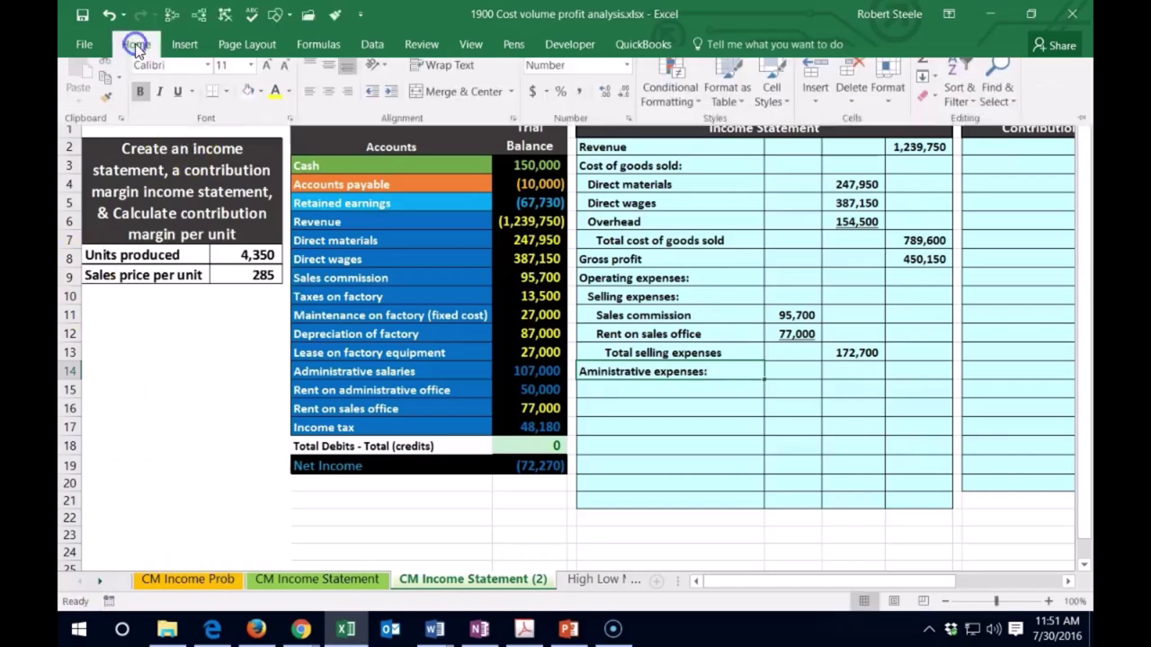
pyautogui.click(389, 104)
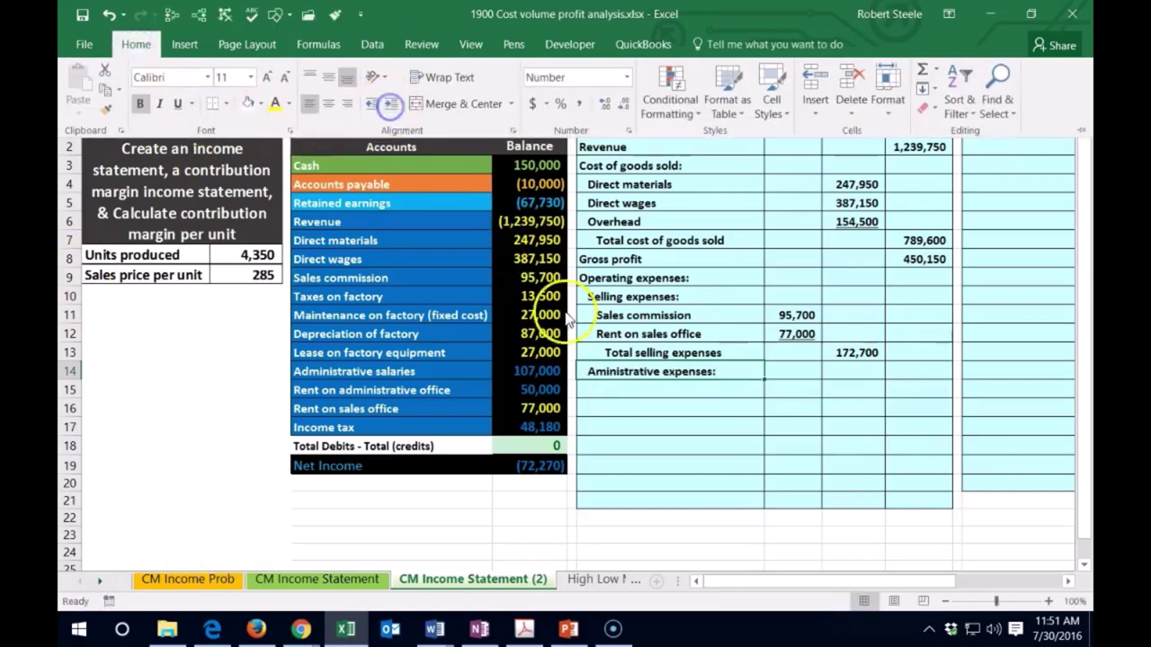
pyautogui.click(662, 278)
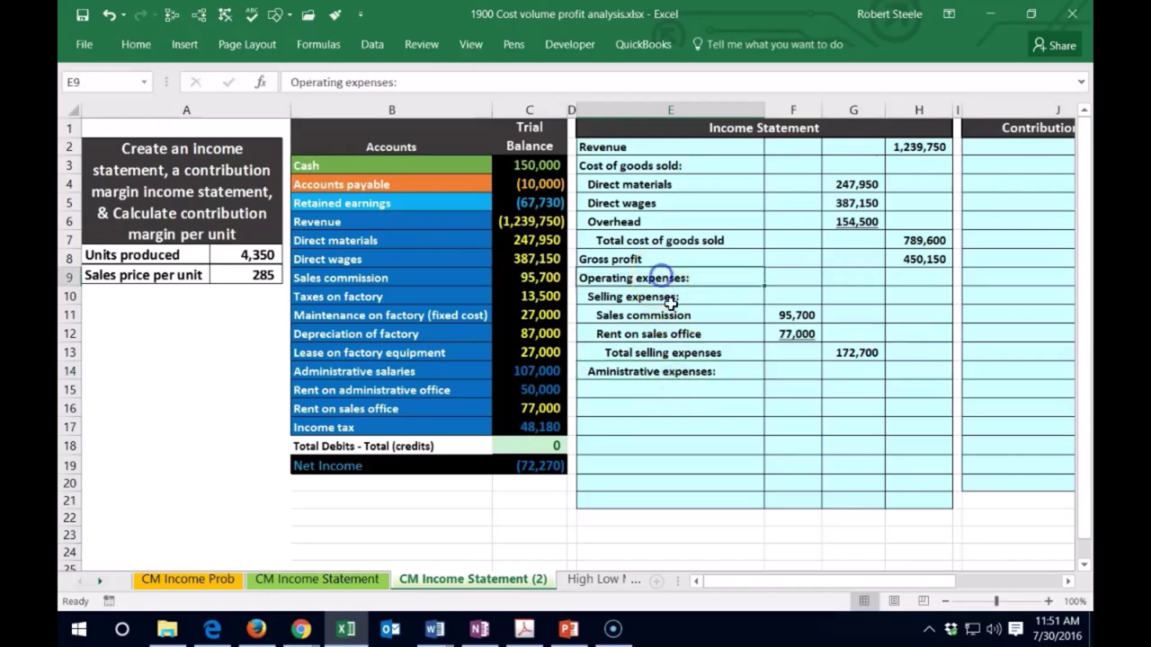
# - Link E15 to the Administrative salaries account name with =B14 and indent the label two levels
pyautogui.click(642, 391)
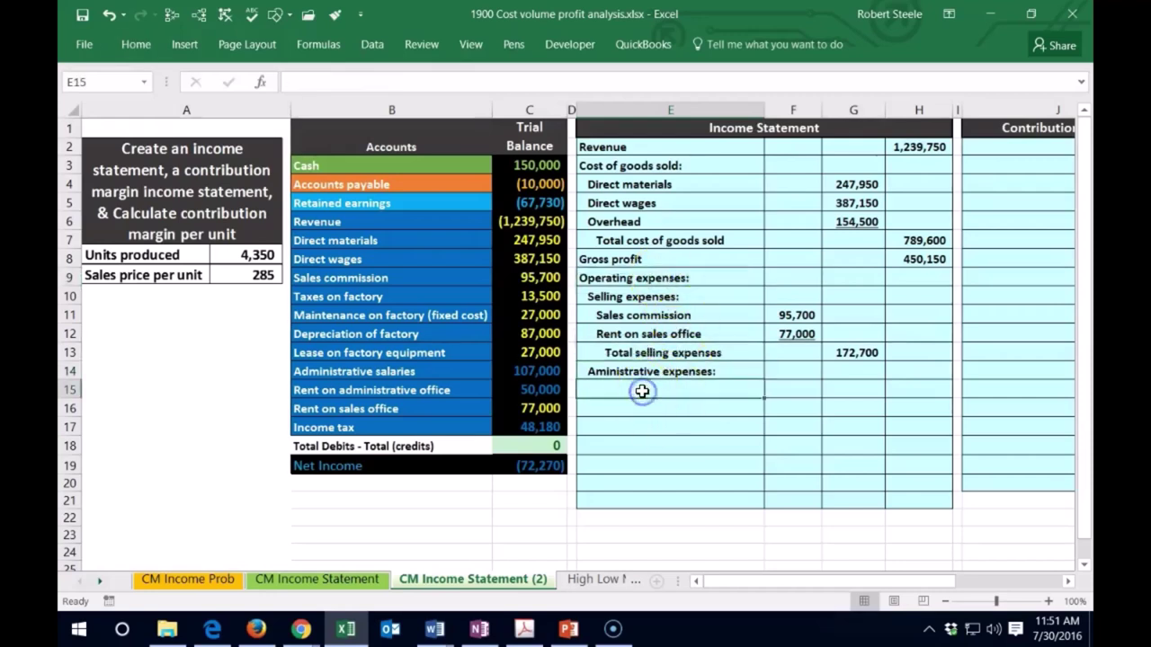
pyautogui.click(652, 388)
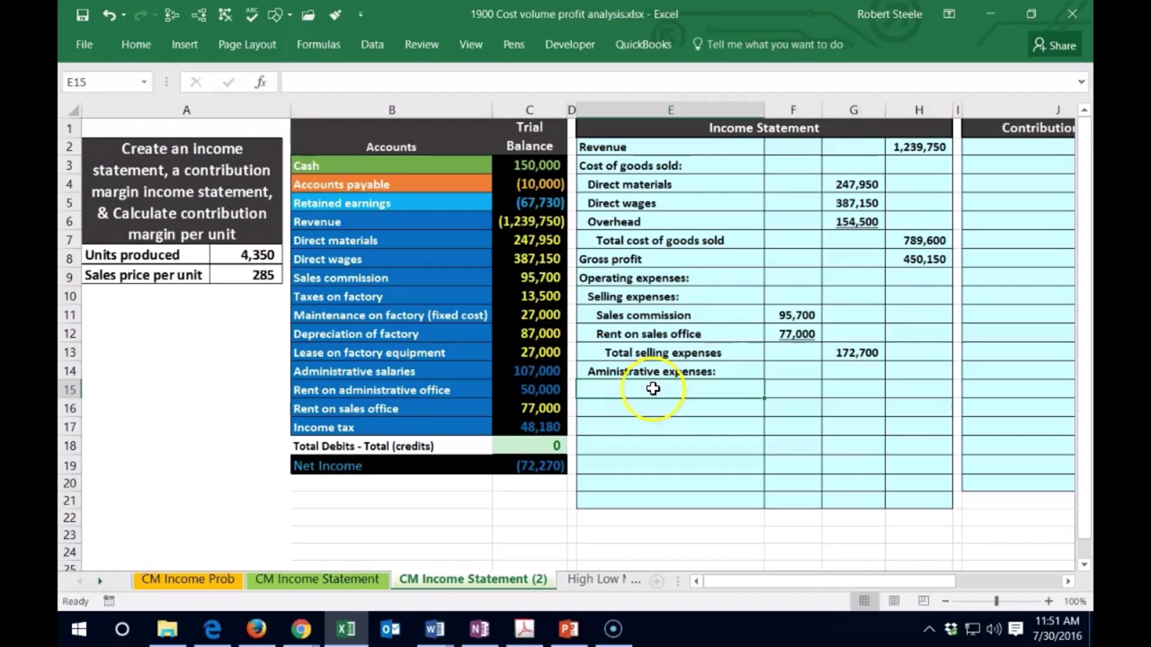
pyautogui.write('=')
pyautogui.click(399, 377)
pyautogui.hotkey('ctrl', 'Return')
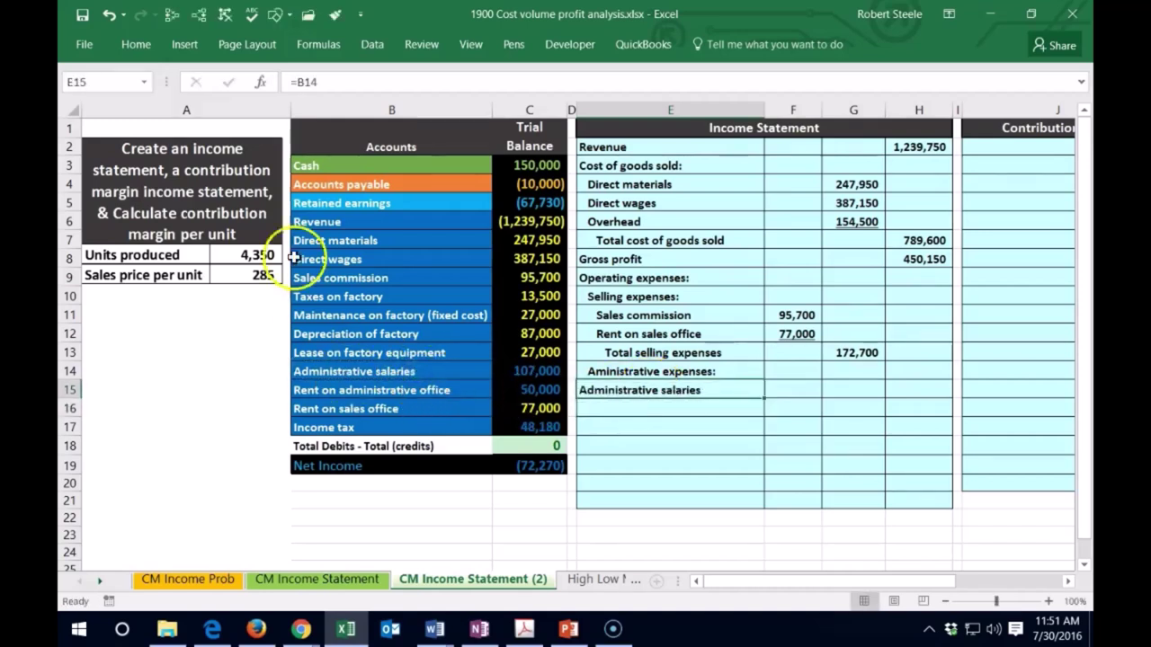
pyautogui.click(145, 45)
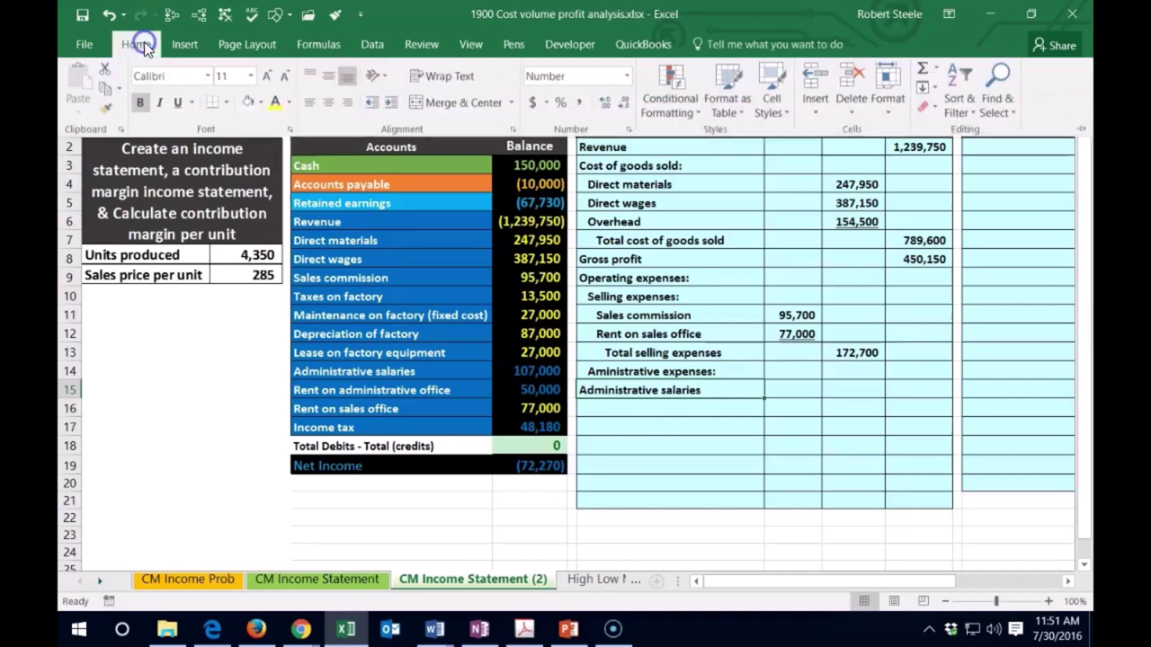
pyautogui.click(394, 105)
pyautogui.click(394, 105)
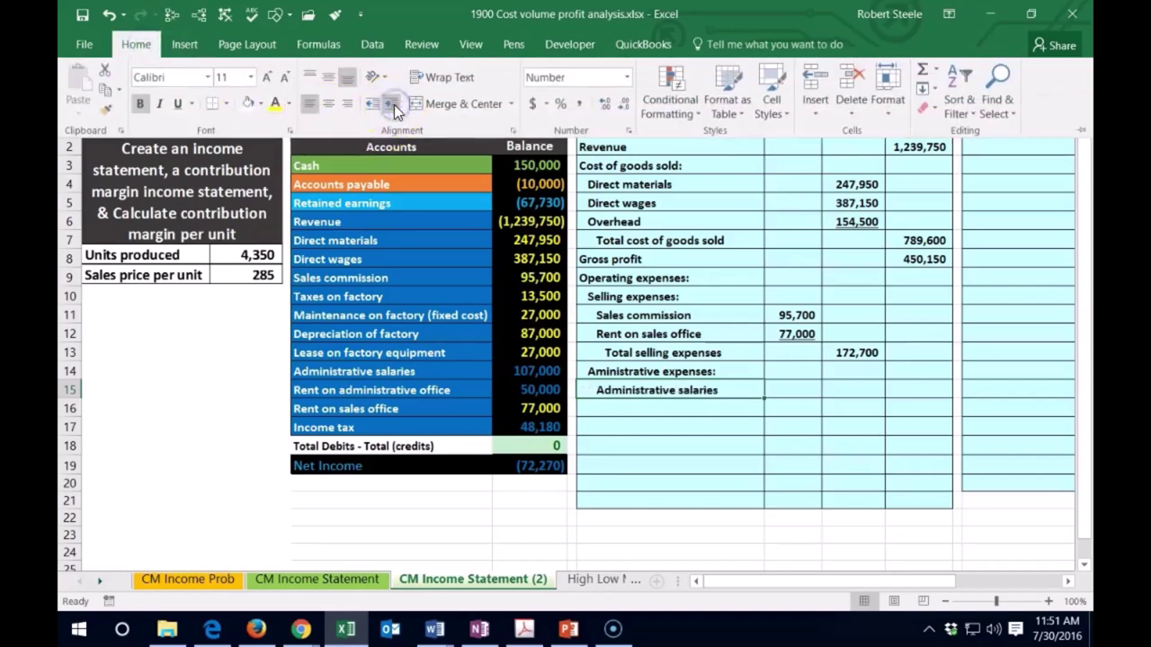
# - Link F15 to the Administrative salaries amount in C14 and change the font color of C14 to yellow
pyautogui.click(794, 388)
pyautogui.click(794, 388)
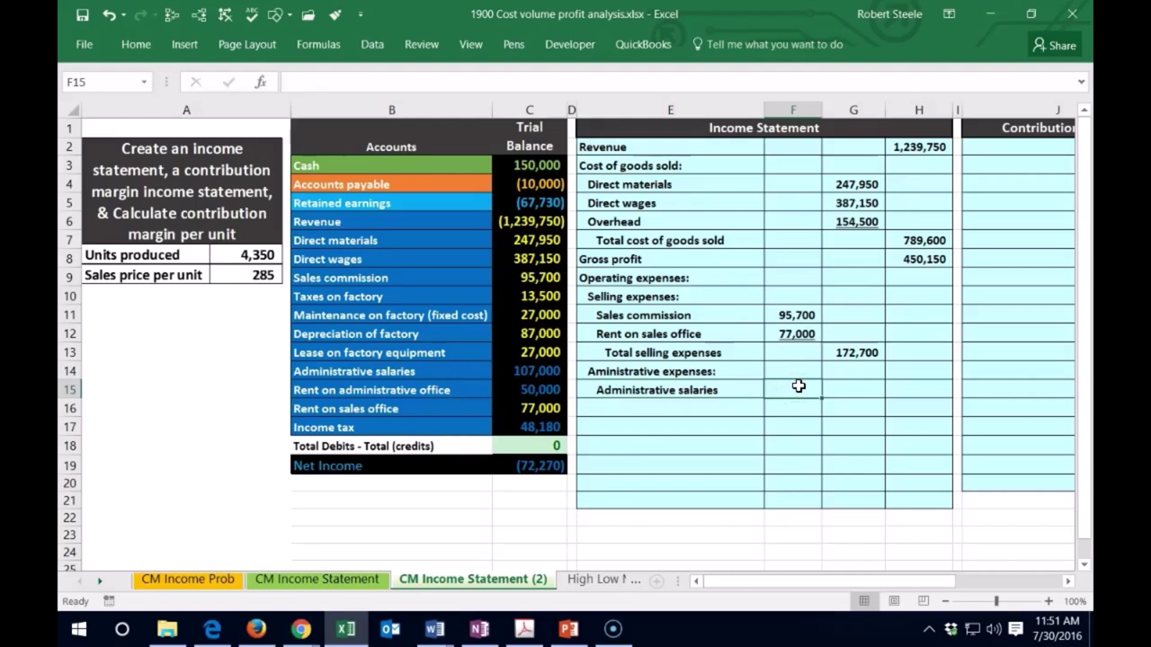
pyautogui.write('=')
pyautogui.click(537, 371)
pyautogui.press('Return')
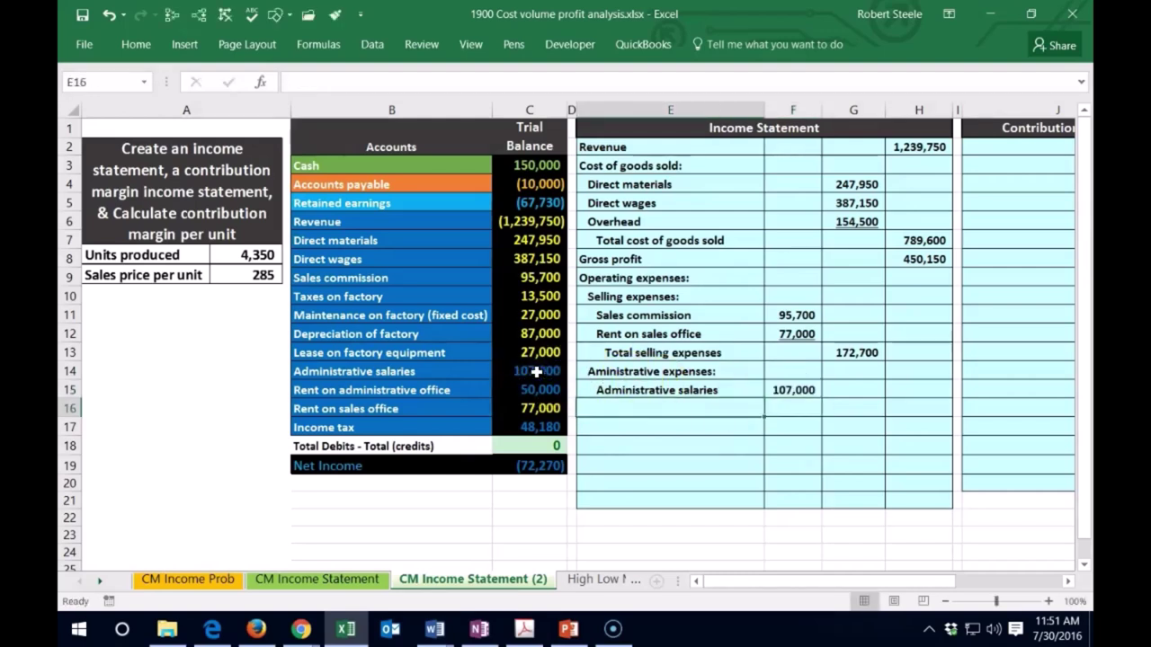
pyautogui.rightClick(537, 371)
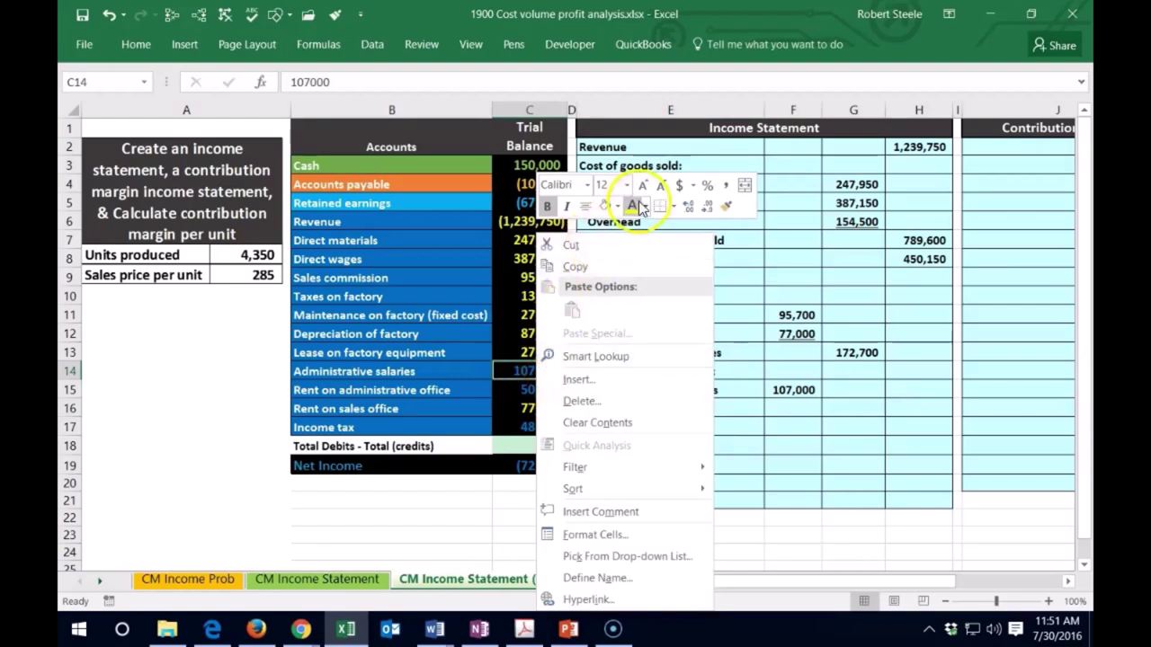
pyautogui.press('Escape')
# - Link E16 to the Rent on administrative office account name with =B15 and indent the label two levels
pyautogui.click(630, 406)
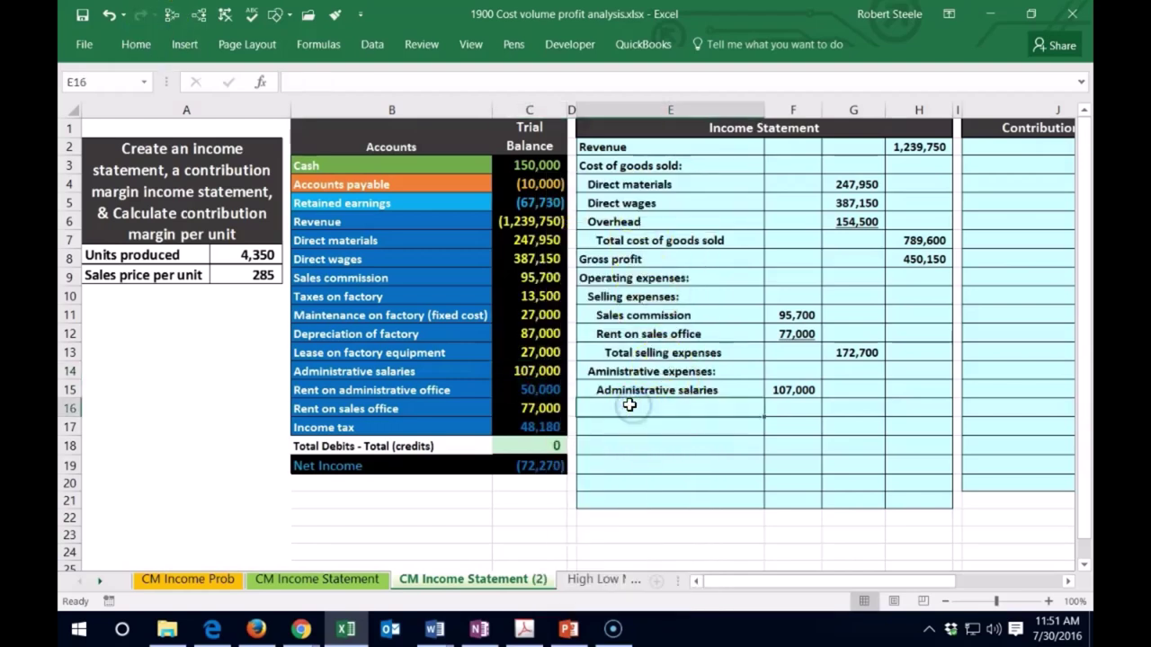
pyautogui.write('=')
pyautogui.click(426, 387)
pyautogui.press('Return')
pyautogui.press('Up')
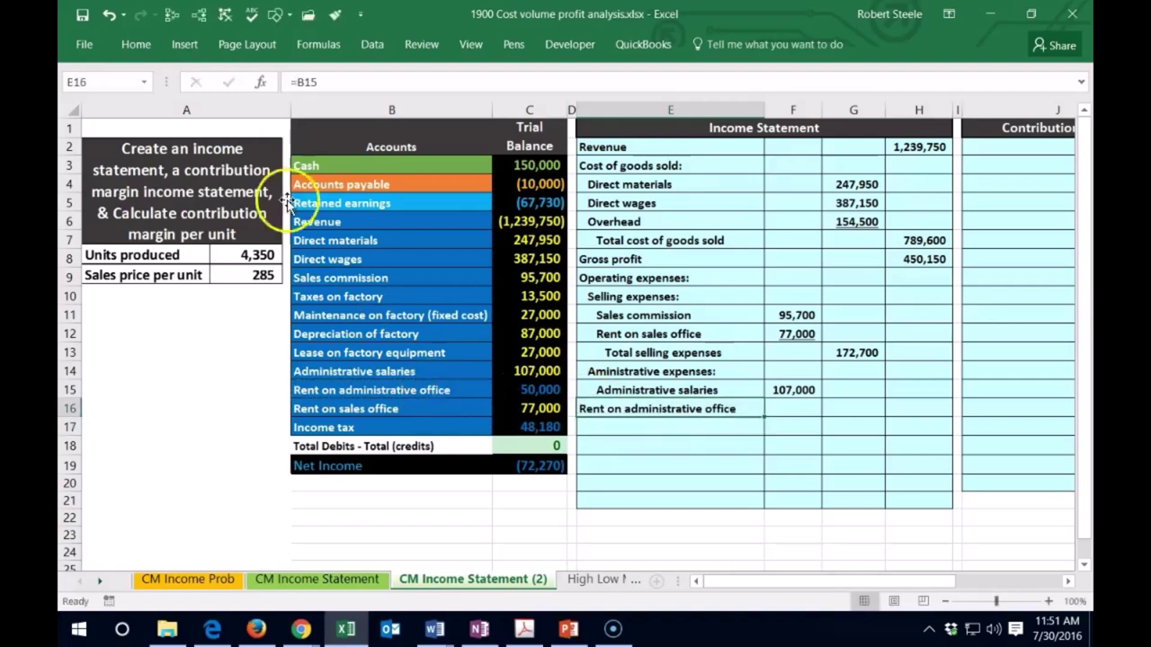
pyautogui.click(136, 44)
pyautogui.click(390, 103)
pyautogui.click(391, 103)
pyautogui.click(760, 407)
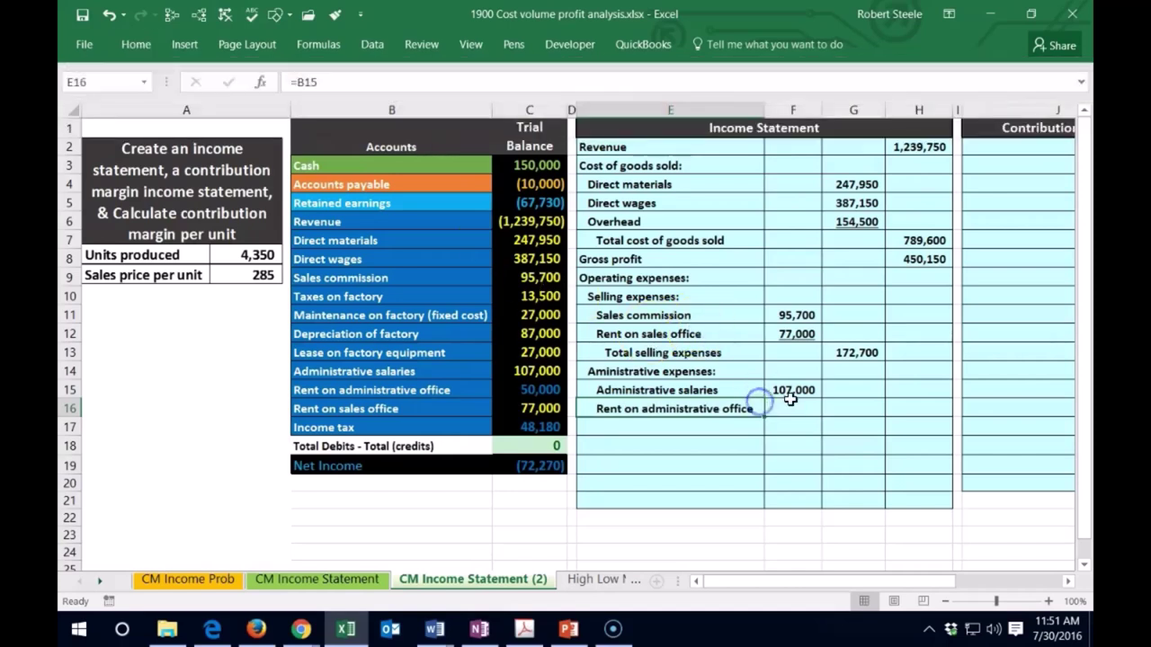
# - Bring the Rent on administrative office amount into F16 with =C15
pyautogui.click(783, 409)
pyautogui.write('=')
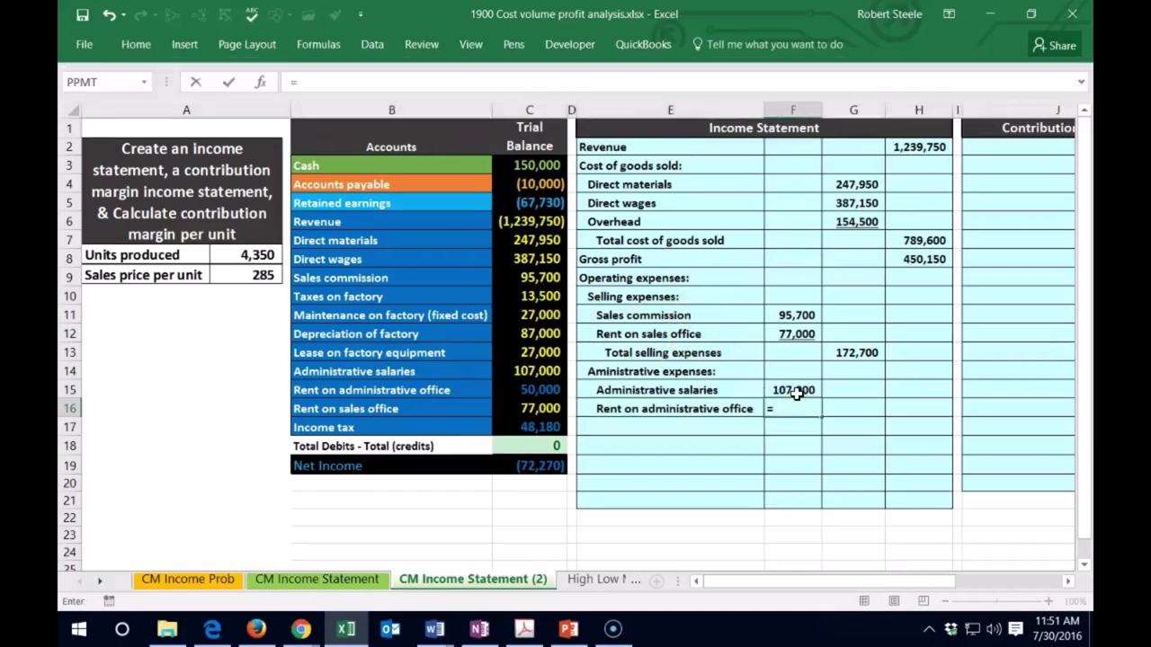
pyautogui.click(552, 389)
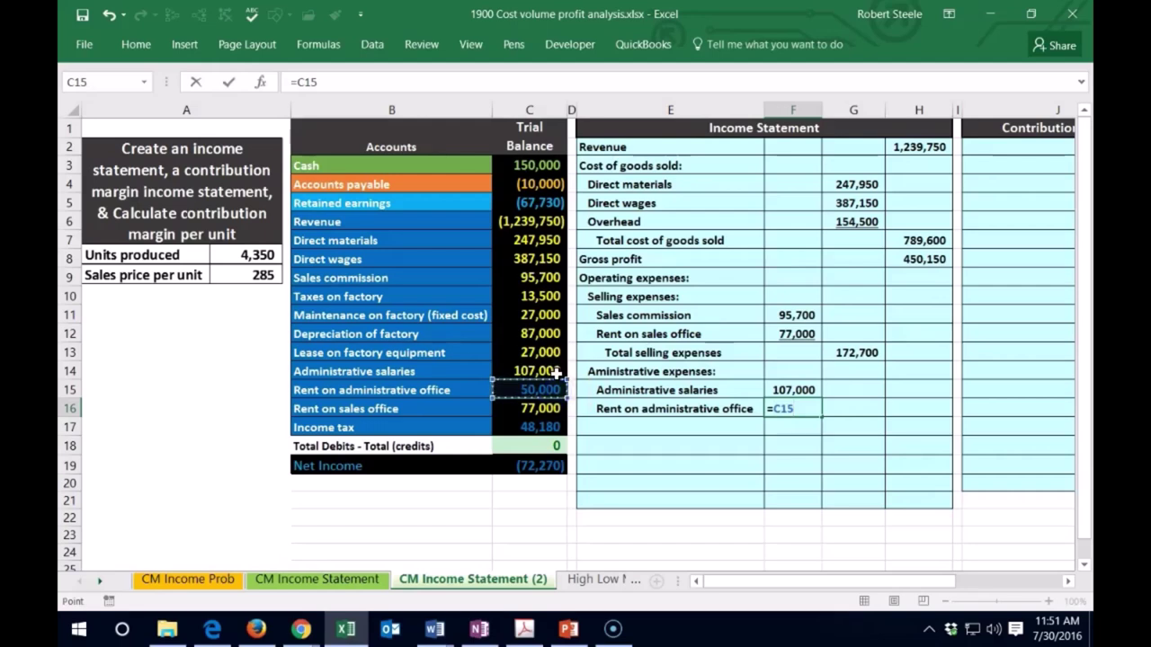
pyautogui.press('Return')
# - Change the font color of the Rent on administrative office amount in C15 of the trial balance to yellow
pyautogui.click(539, 390)
pyautogui.rightClick(540, 390)
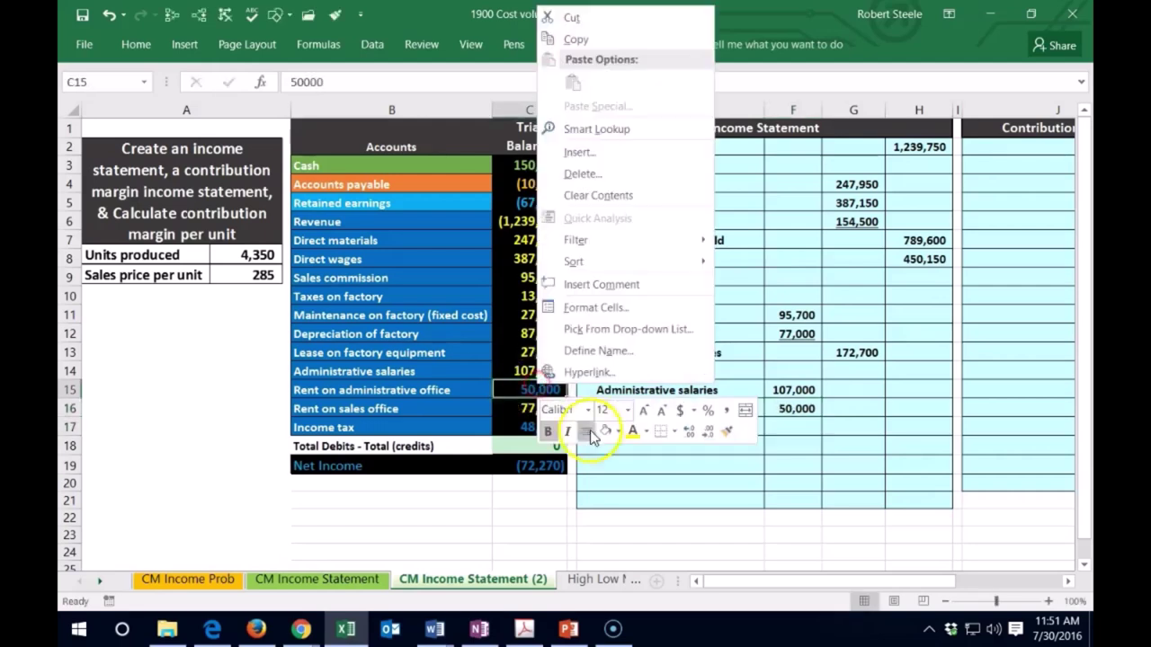
pyautogui.press('Escape')
pyautogui.click(536, 429)
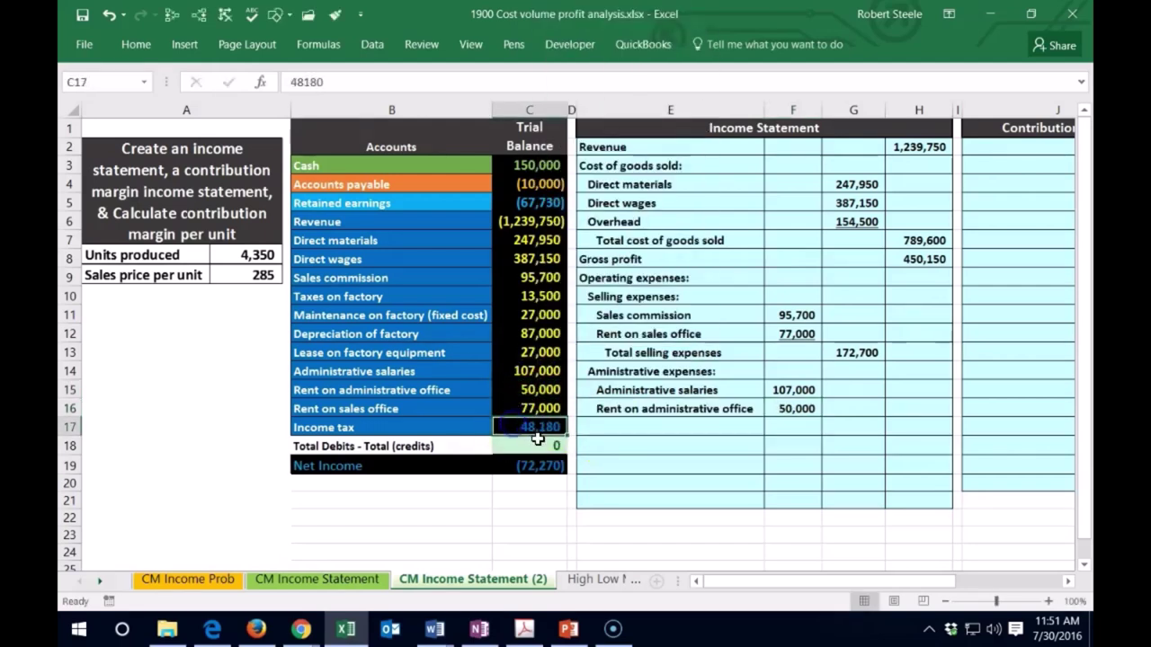
# - Underline the Rent on administrative office amount in F16 of the income statement
pyautogui.click(785, 406)
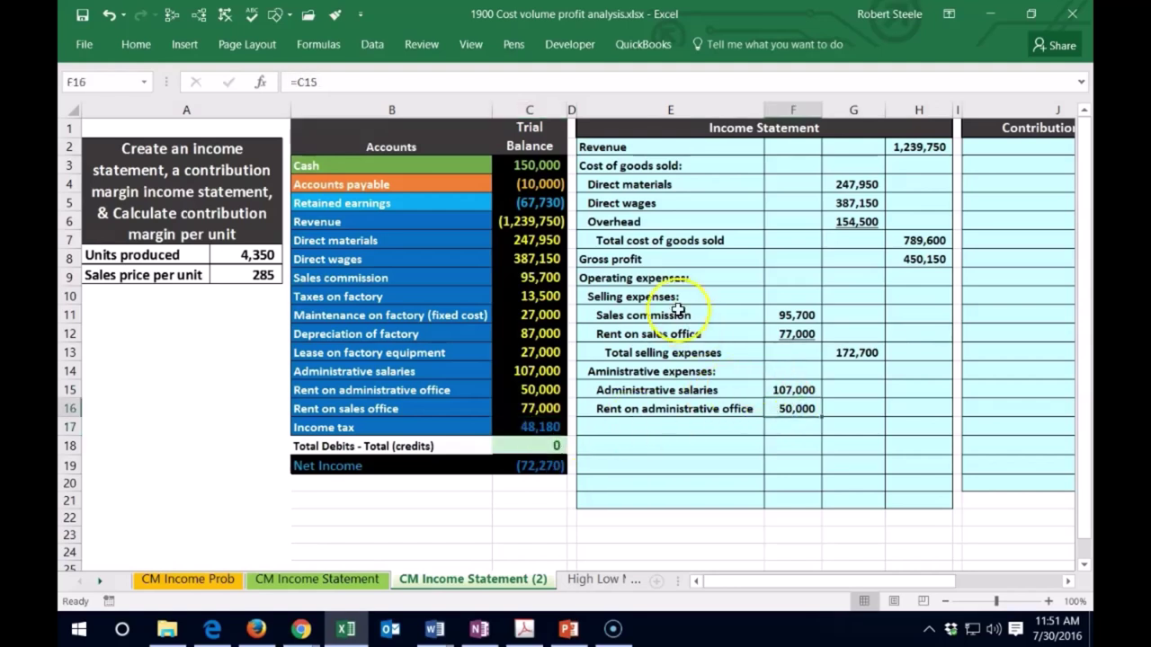
pyautogui.click(138, 45)
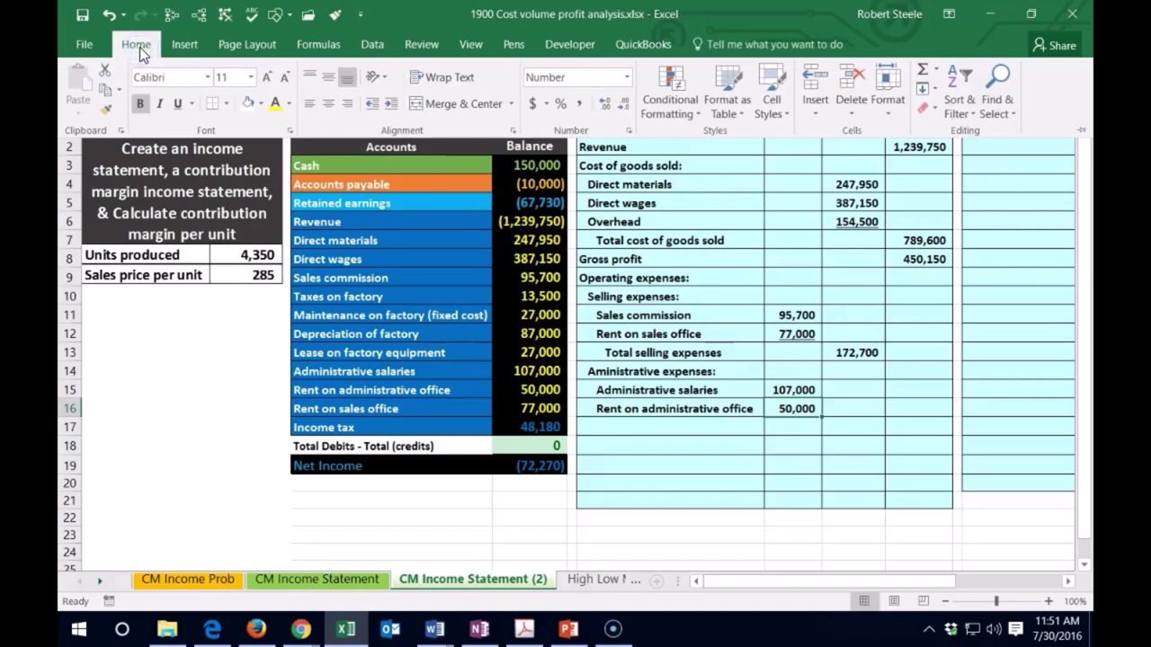
pyautogui.click(178, 104)
# - Enter the label "Total administrative expenses" in E17 and indent it three levels
pyautogui.click(614, 426)
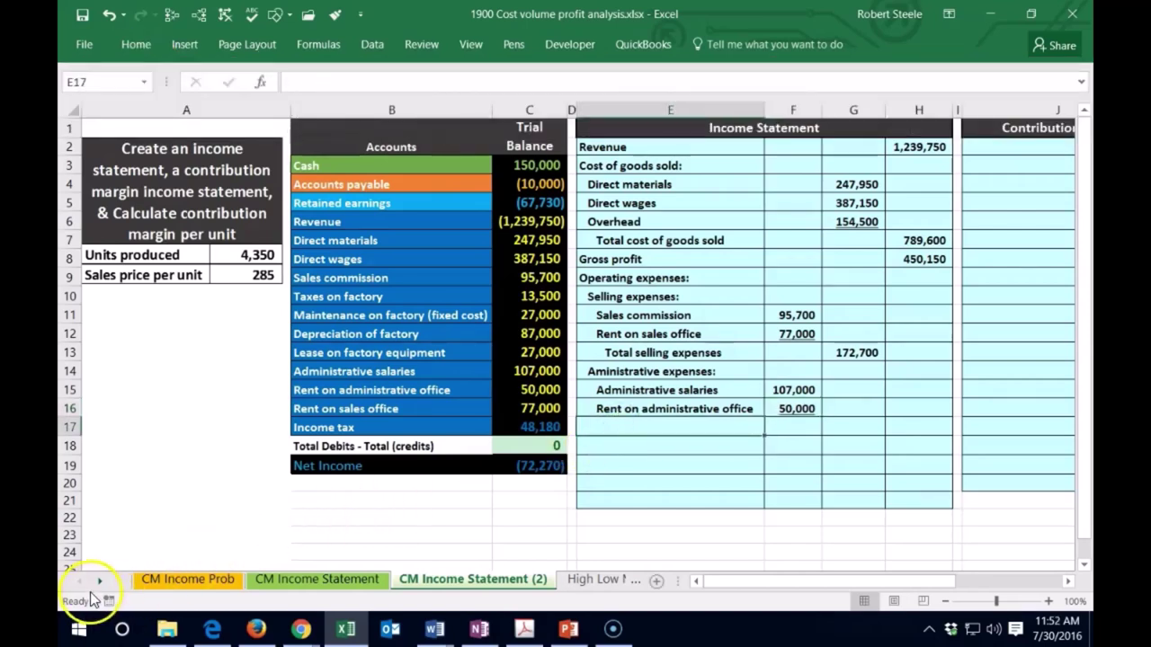
pyautogui.write('Total administrative expenses')
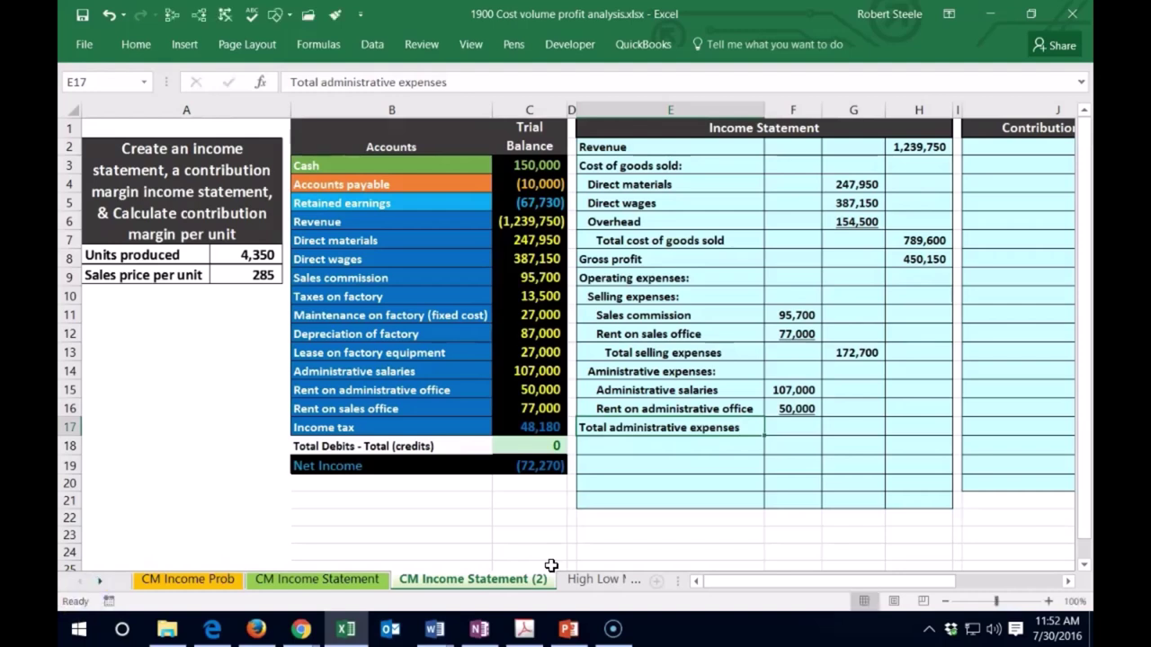
pyautogui.click(134, 44)
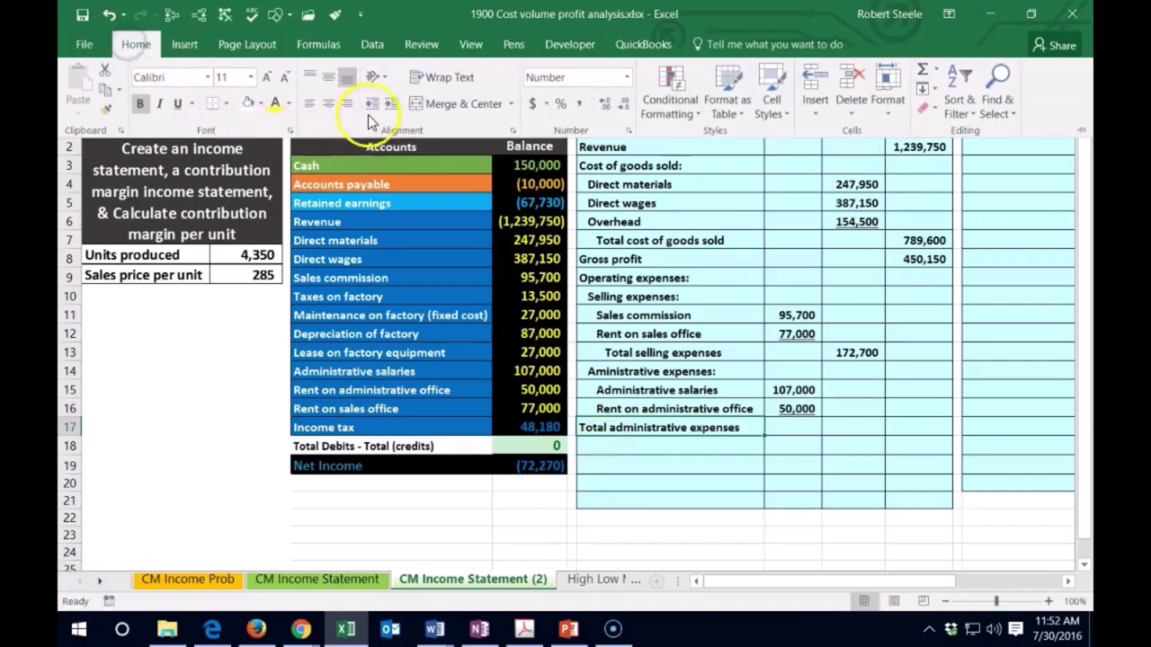
pyautogui.click(391, 103)
pyautogui.click(391, 103)
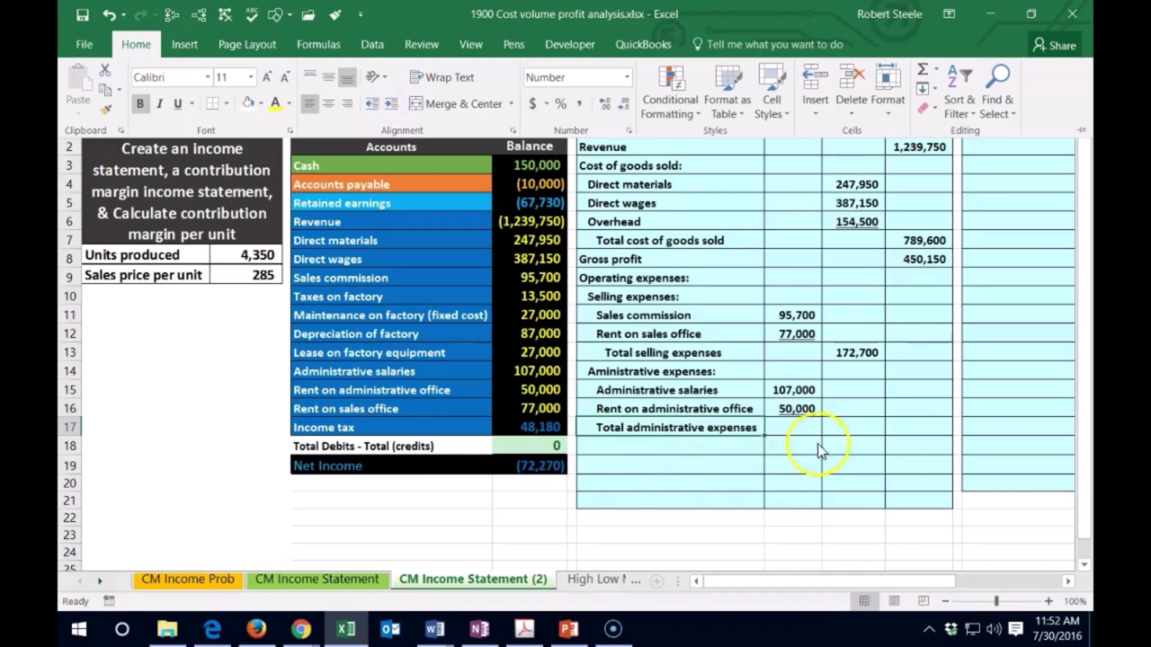
pyautogui.click(391, 103)
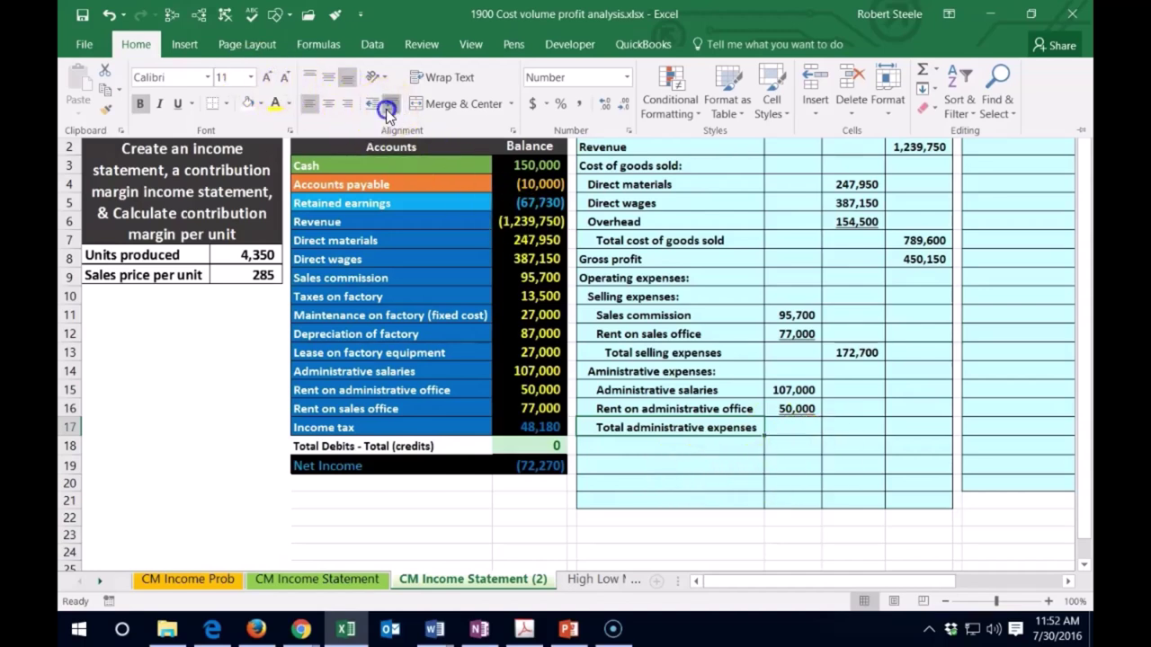
# - Total the two administrative expense amounts in G17 with a SUM of F15:F16
pyautogui.click(854, 426)
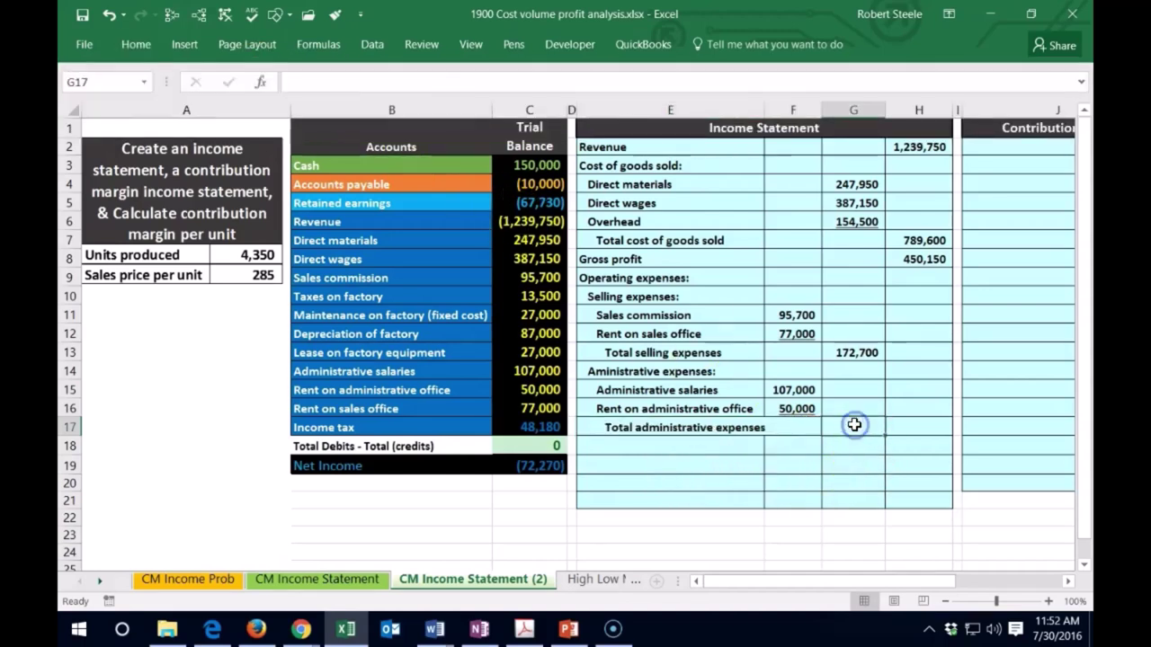
pyautogui.write('=sum(')
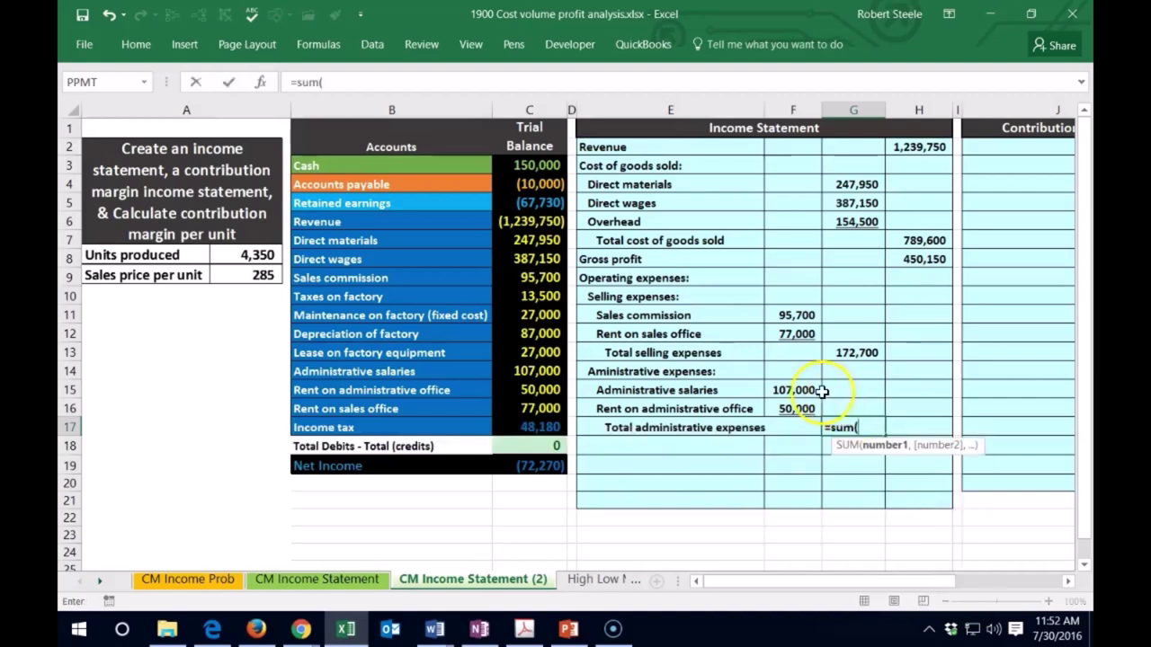
pyautogui.moveTo(813, 391); pyautogui.dragTo(799, 409)
pyautogui.press('Return')
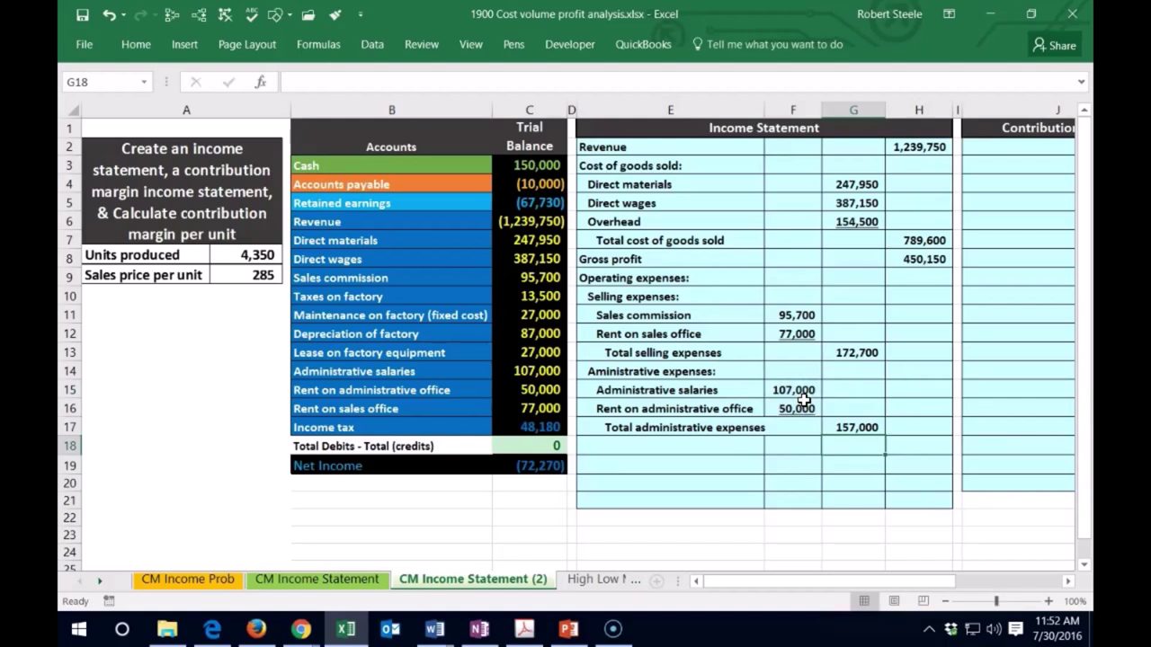
# - Enter the label "Total operating expenses" in E18 of the income statement
pyautogui.press('Left')
pyautogui.press('Left')
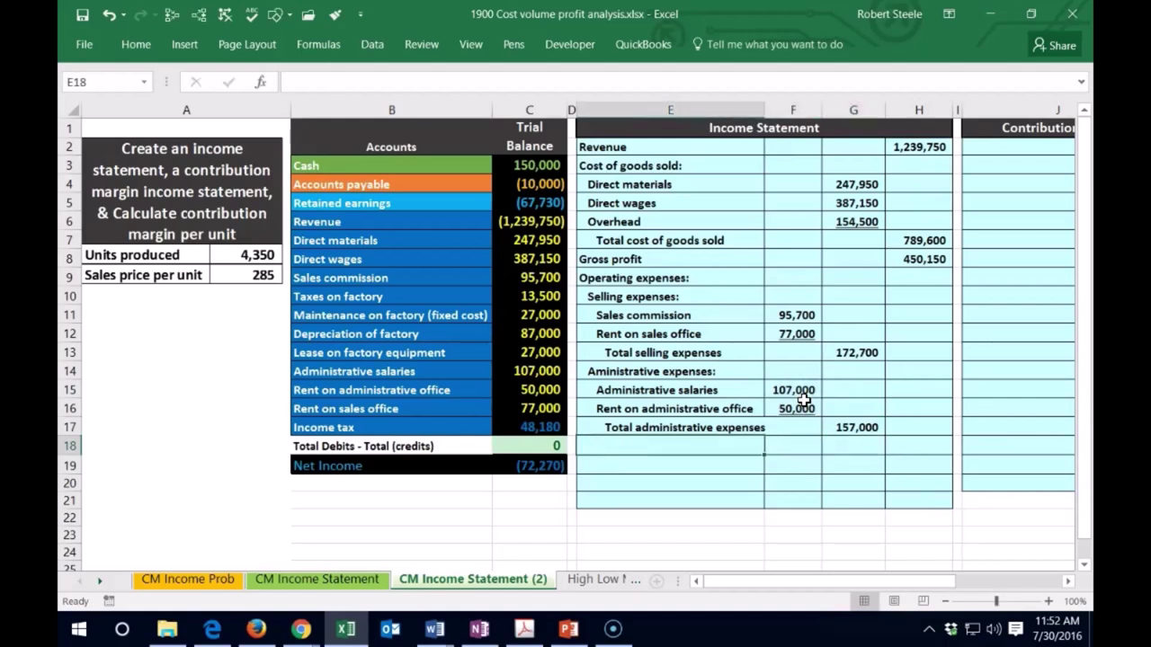
pyautogui.write('otal operating expenses')
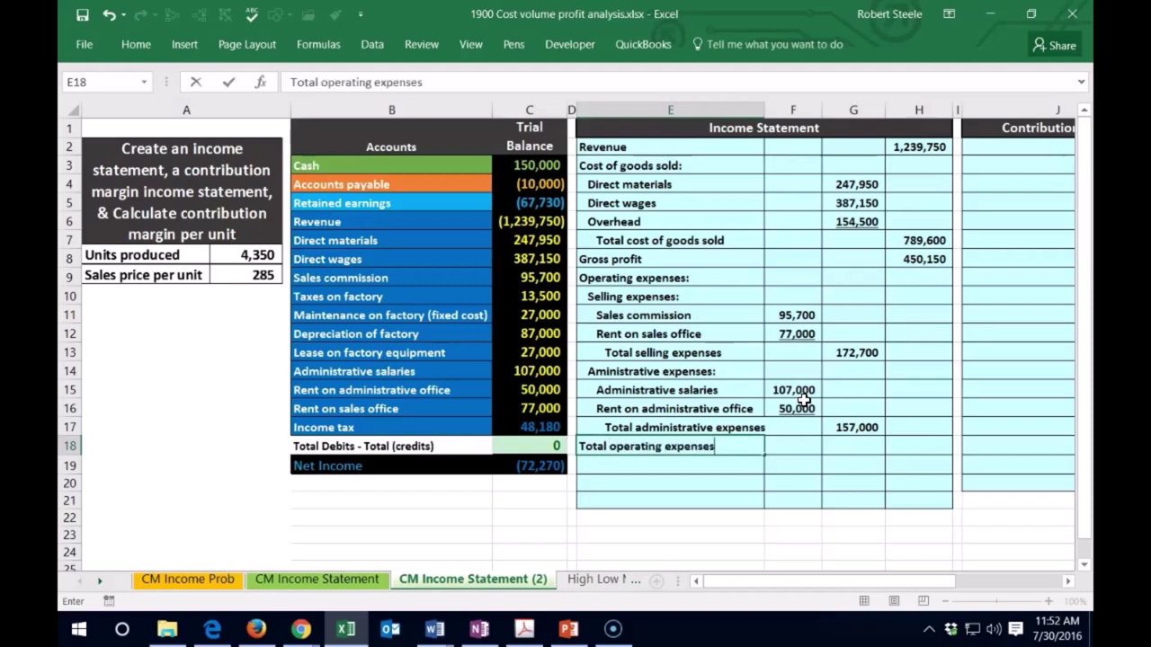
pyautogui.press('Right')
pyautogui.press('Right')
pyautogui.press('Right')
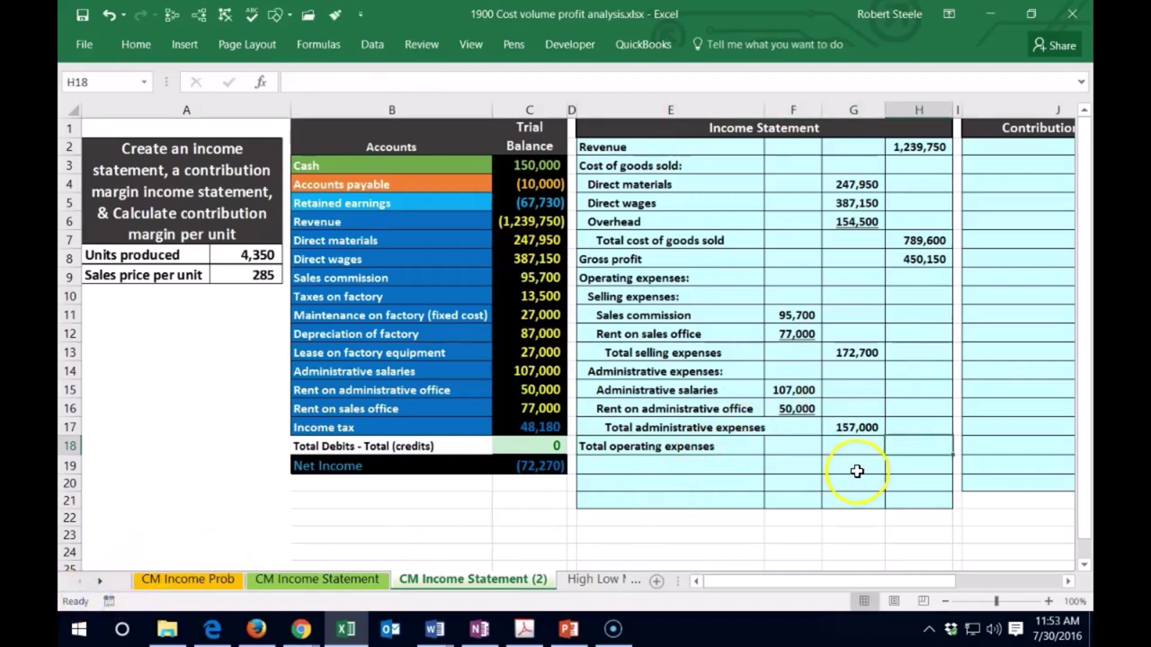
# - Underline the Total administrative expenses amount in G17, the last of the two subtotals in that column
pyautogui.moveTo(860, 351); pyautogui.dragTo(855, 432)
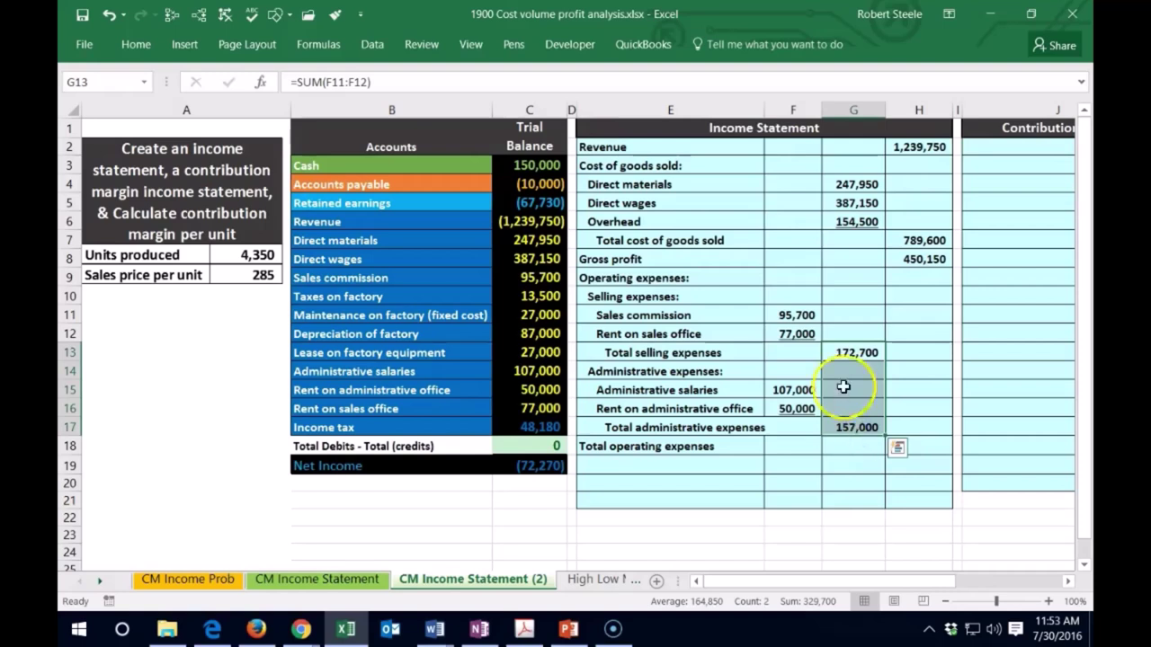
pyautogui.click(843, 353)
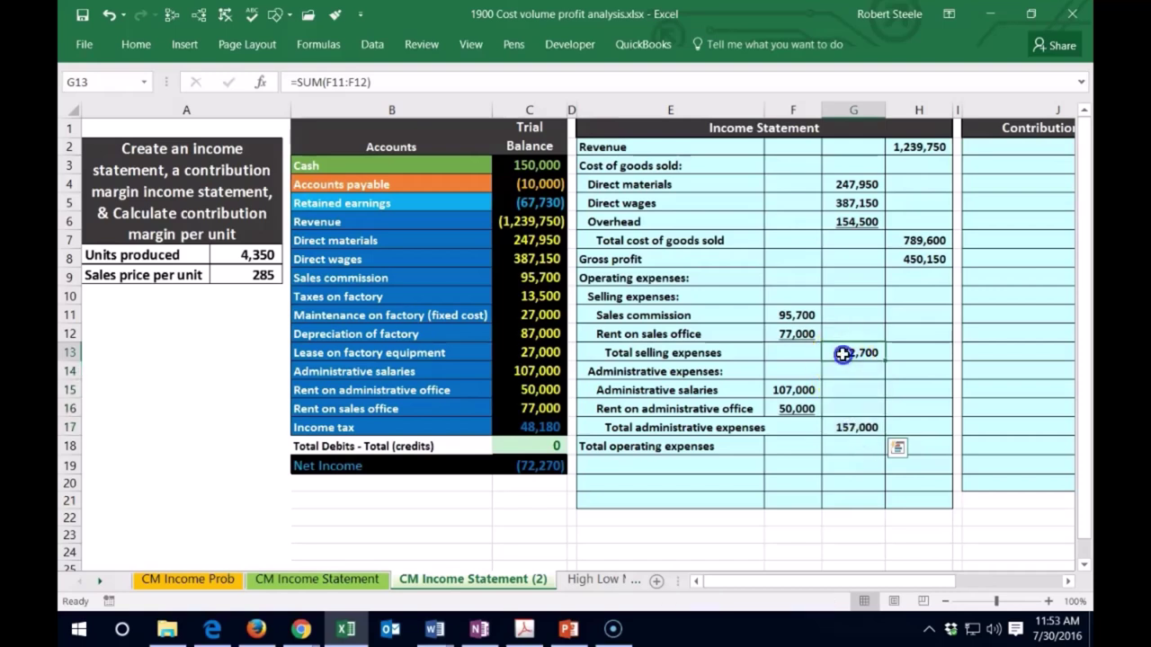
pyautogui.moveTo(842, 353); pyautogui.dragTo(849, 433)
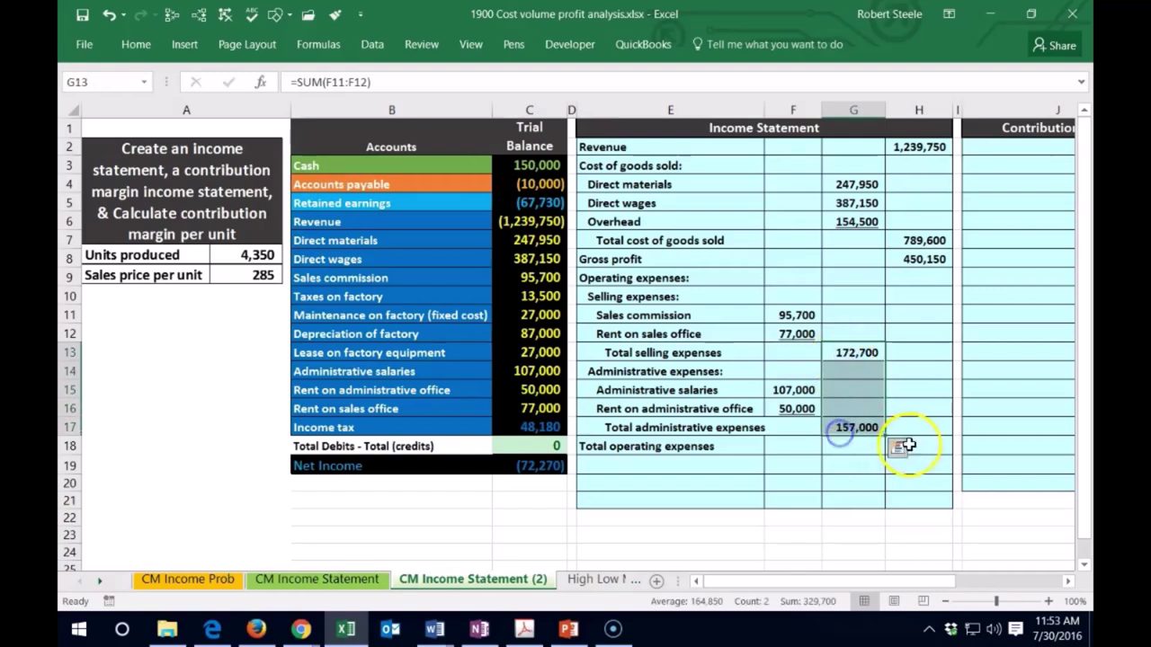
pyautogui.click(856, 428)
pyautogui.click(135, 44)
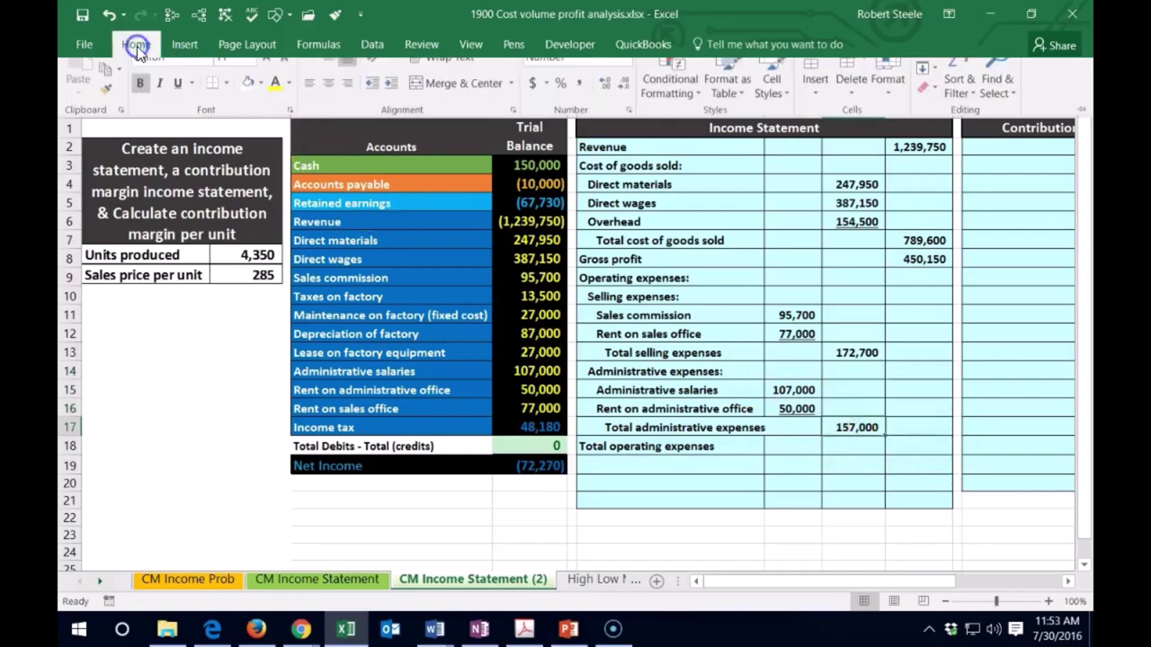
# - Calculate total operating expenses in H18 with =SUM(G13:G17)
pyautogui.click(927, 454)
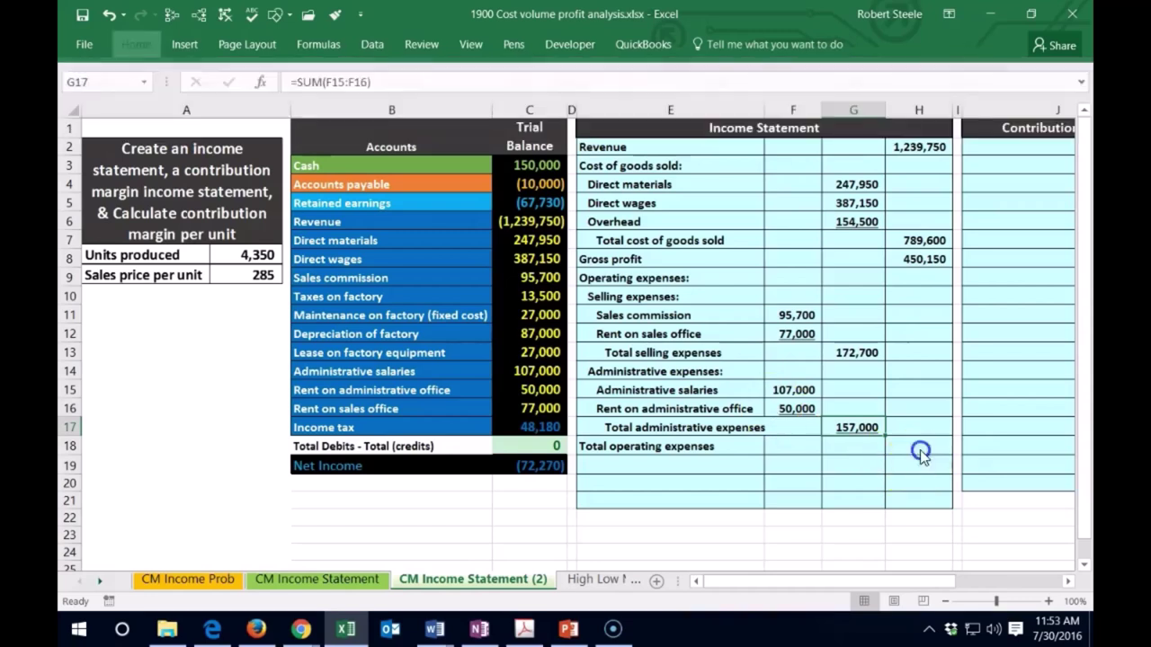
pyautogui.click(917, 442)
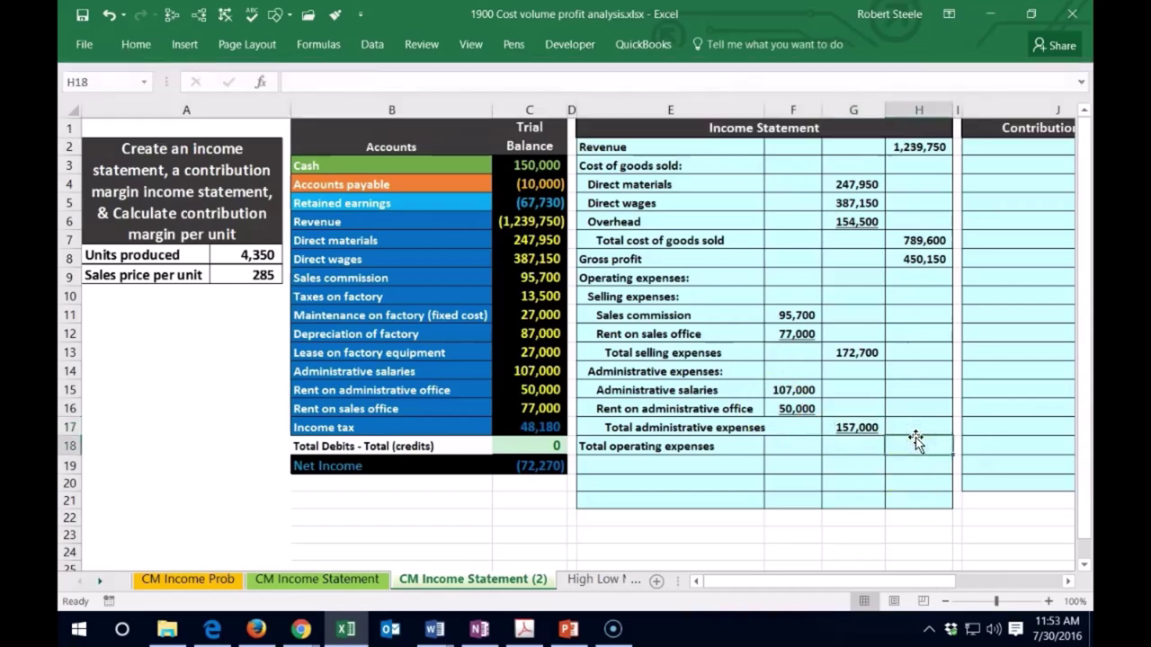
pyautogui.write('=sum(')
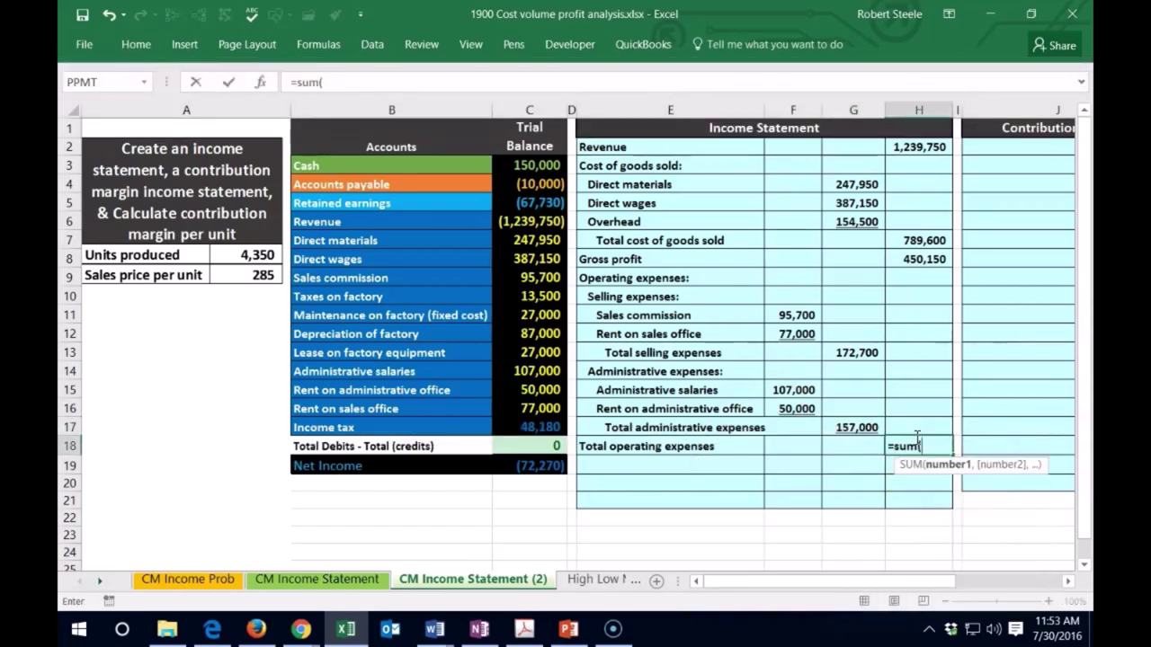
pyautogui.moveTo(858, 352); pyautogui.dragTo(865, 430)
pyautogui.press('Return')
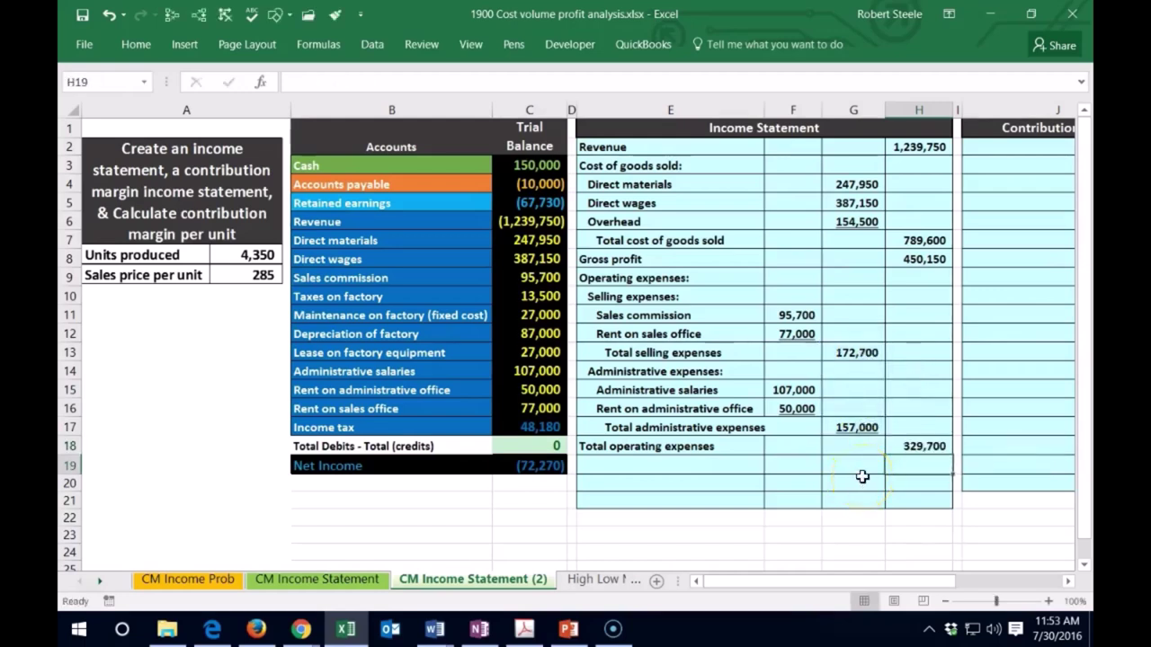
# - Underline the Total operating expenses amount in H18
pyautogui.press('Up')
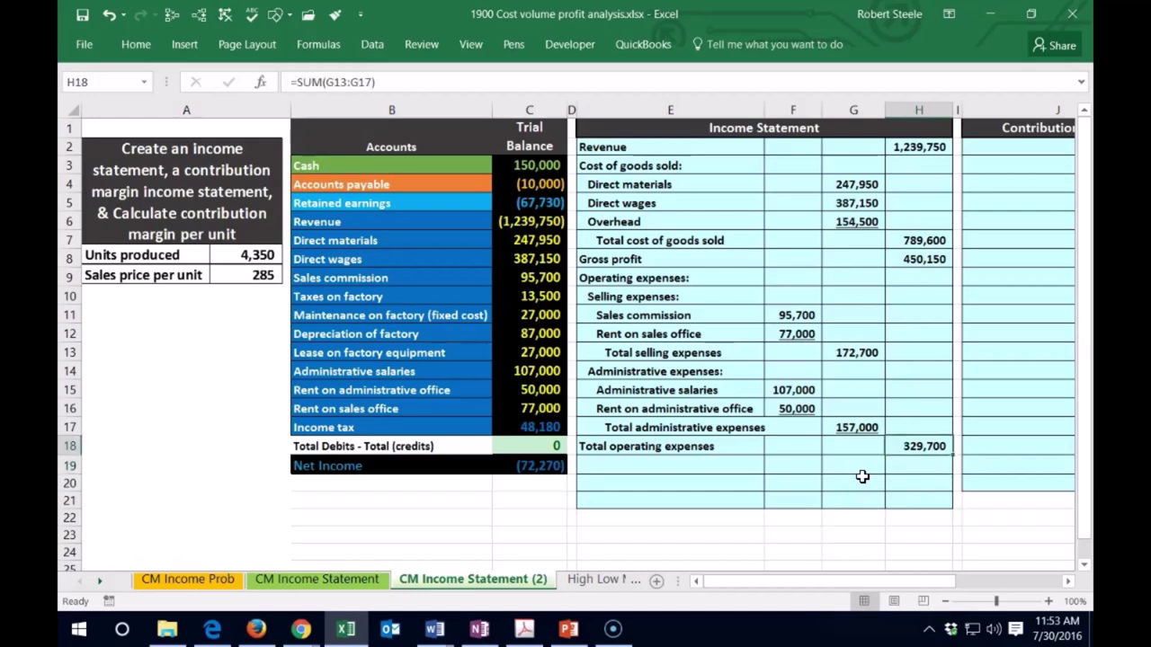
pyautogui.click(133, 45)
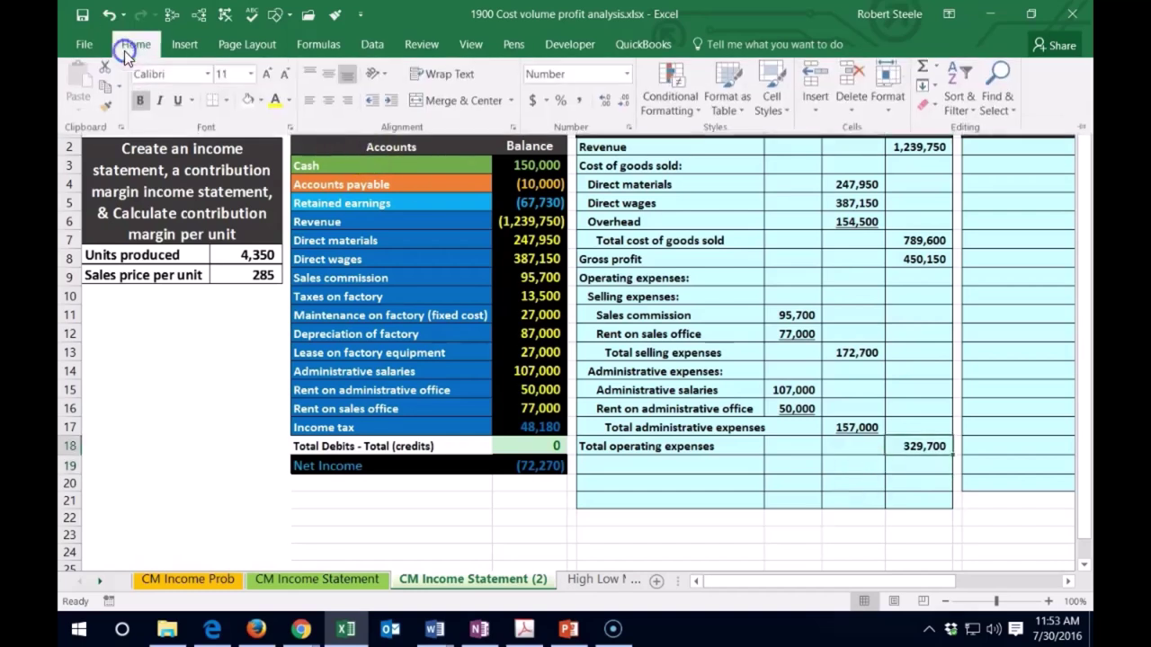
pyautogui.click(630, 499)
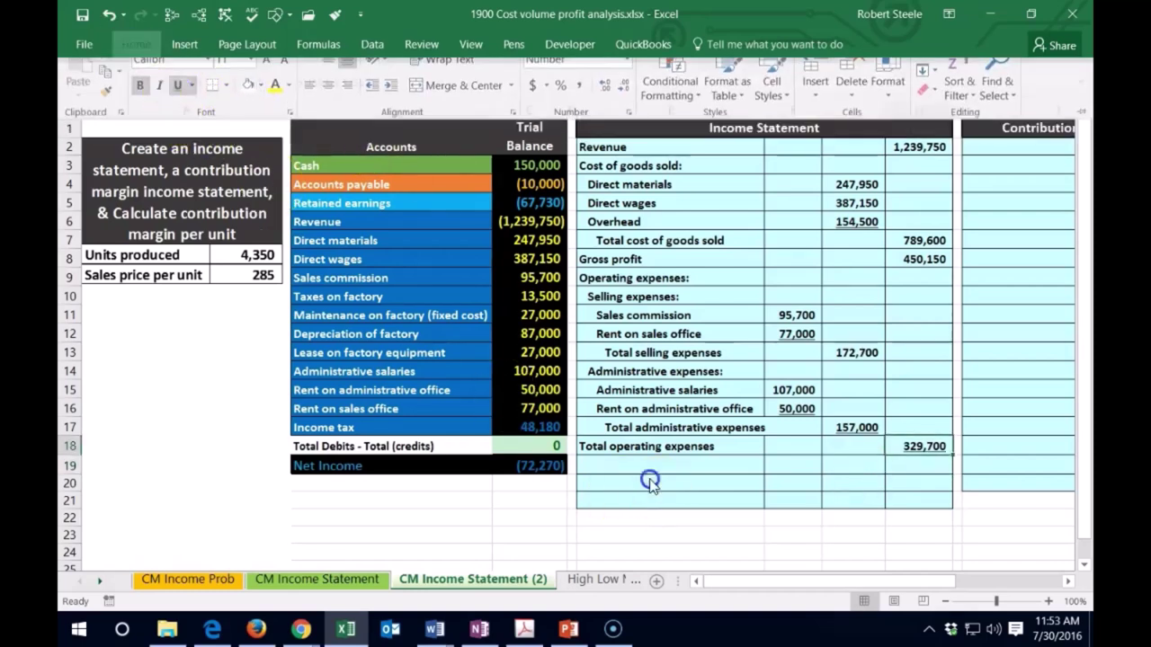
# - Enter the label "Income befor income tax" in E19, below Total operating expenses
pyautogui.click(608, 460)
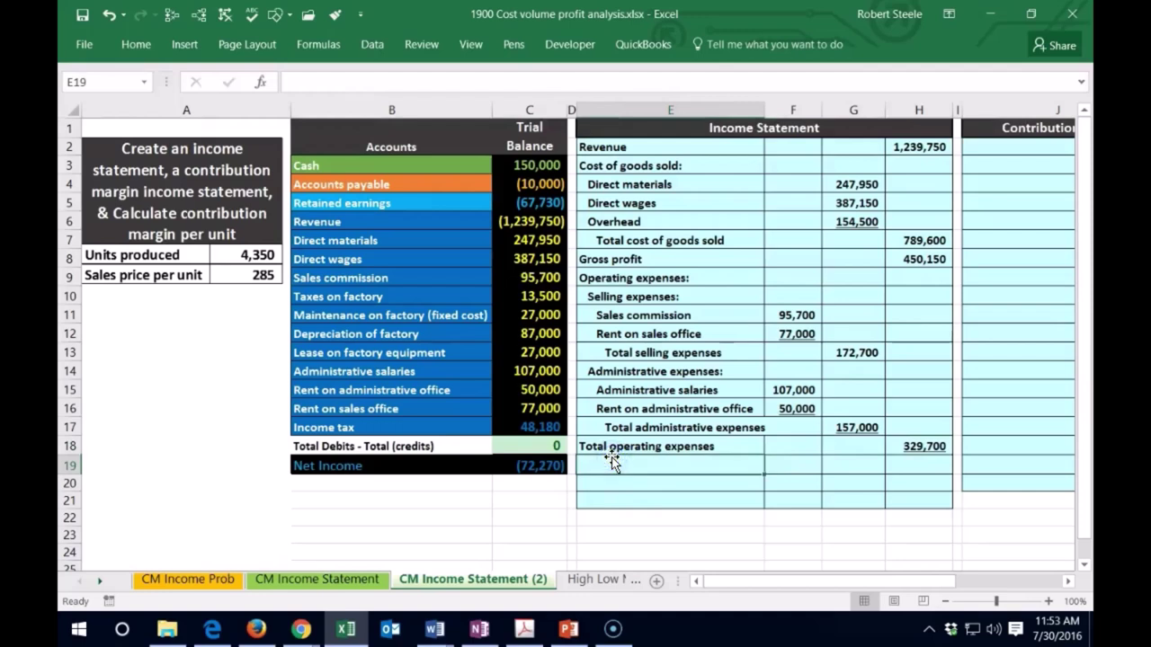
pyautogui.write('Income befor income tax')
pyautogui.click(931, 477)
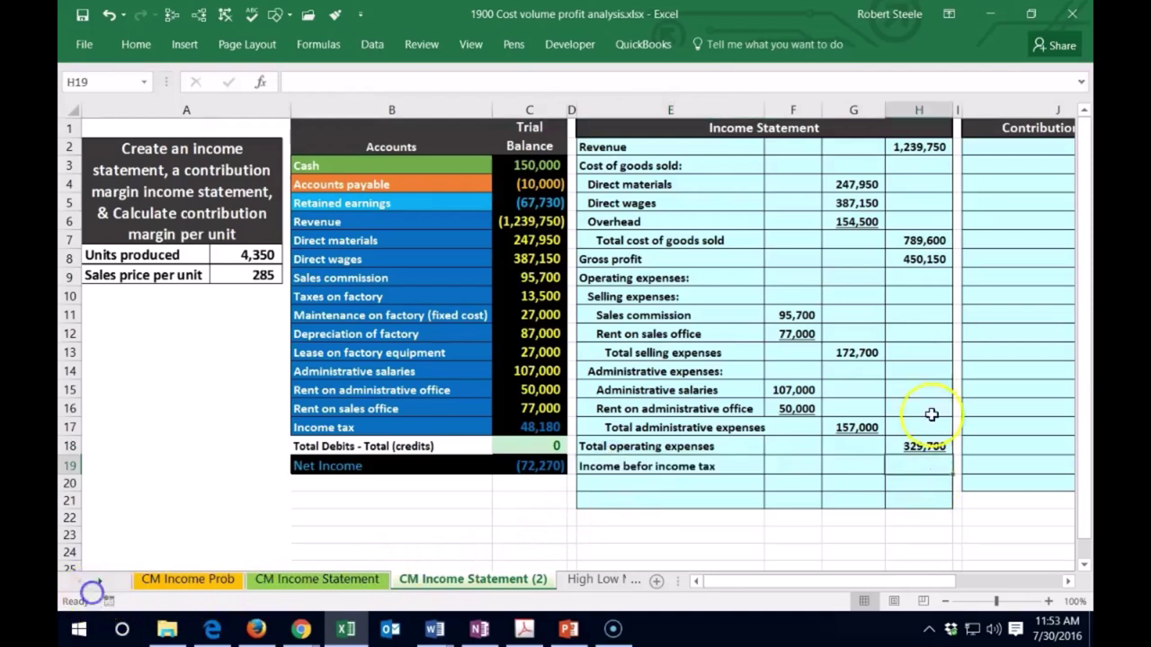
# - Underline the Total cost of goods sold amount in H7
pyautogui.click(924, 240)
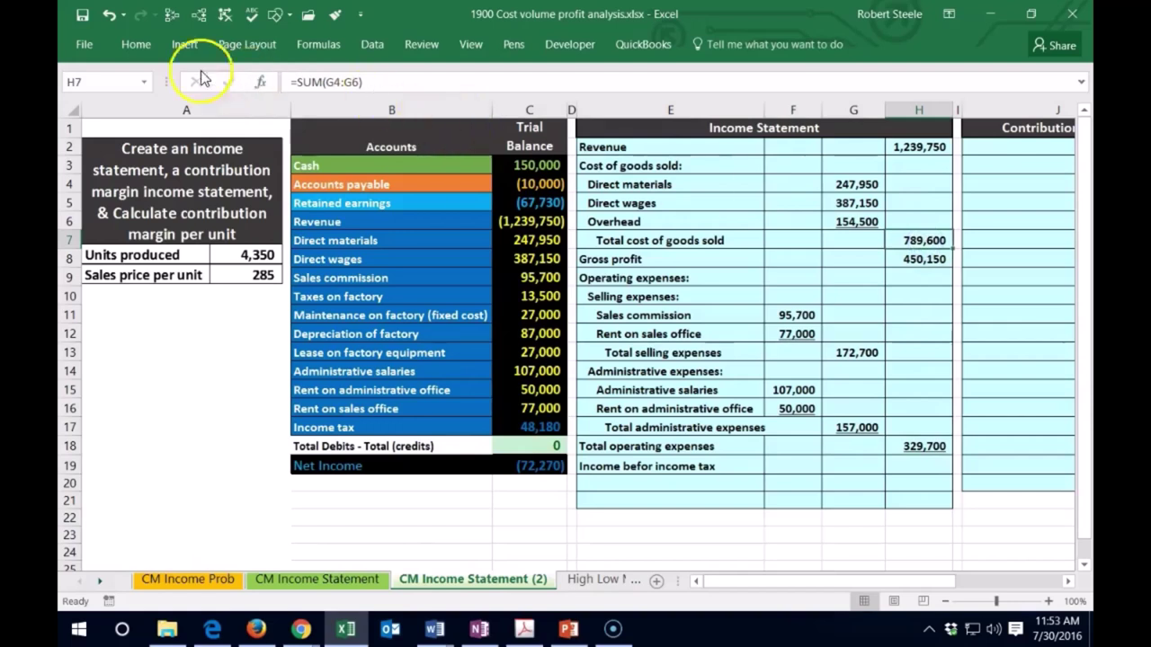
pyautogui.click(136, 44)
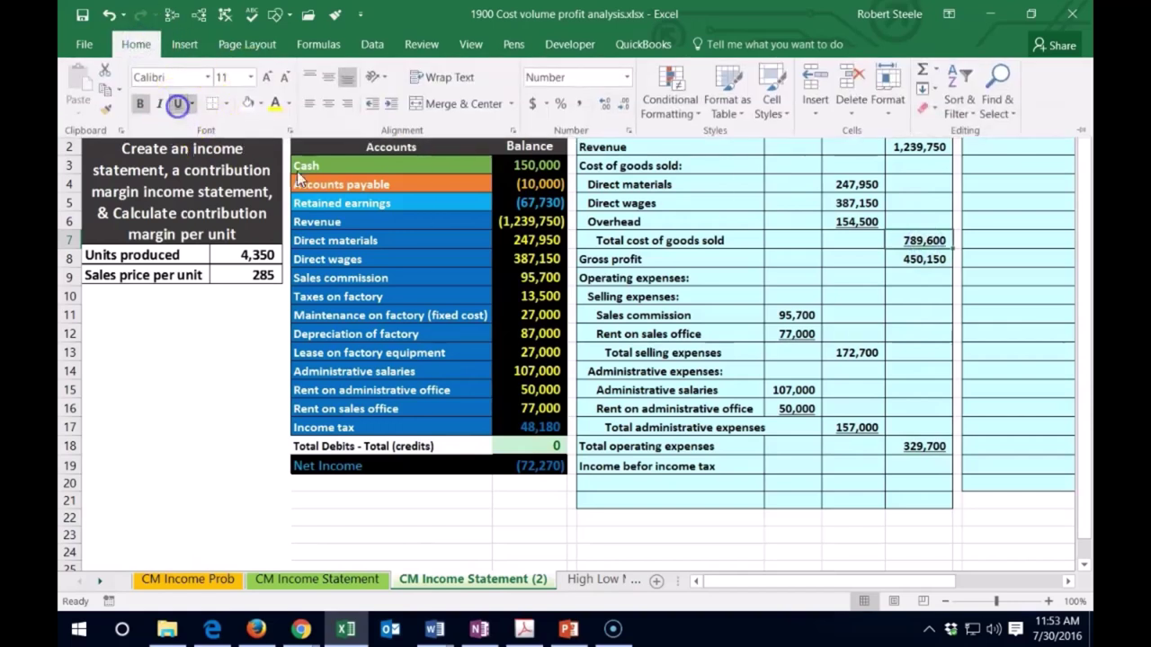
pyautogui.click(901, 329)
# - Calculate income before income tax in H19 as gross profit minus total operating expenses with =H8-H18
pyautogui.click(912, 260)
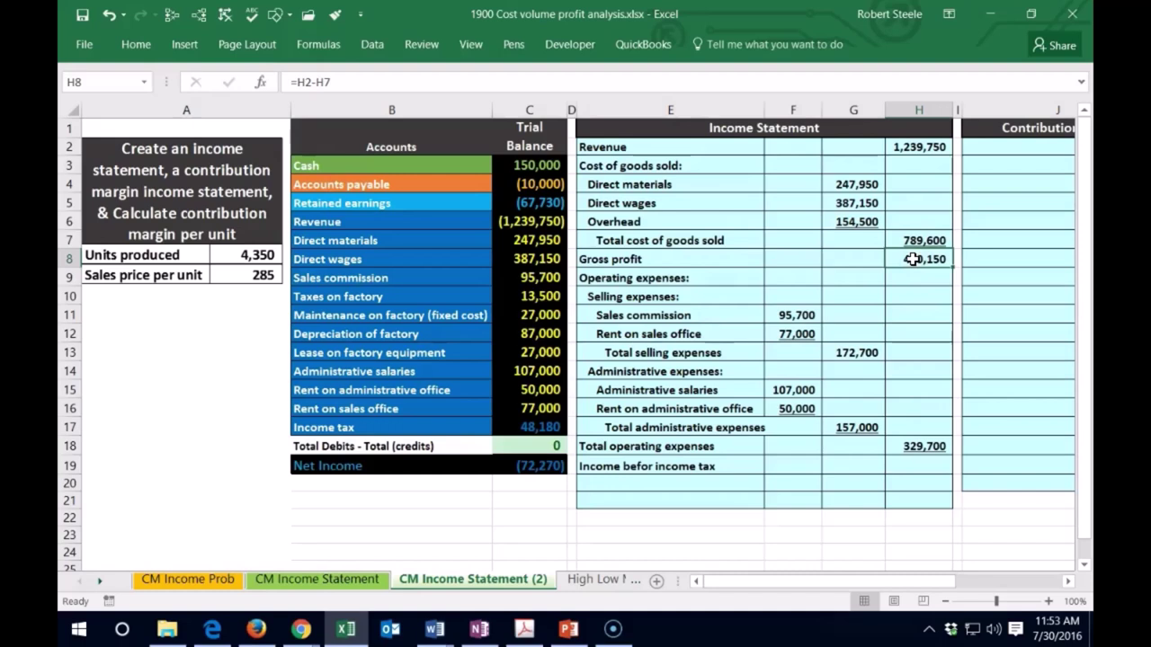
pyautogui.click(915, 447)
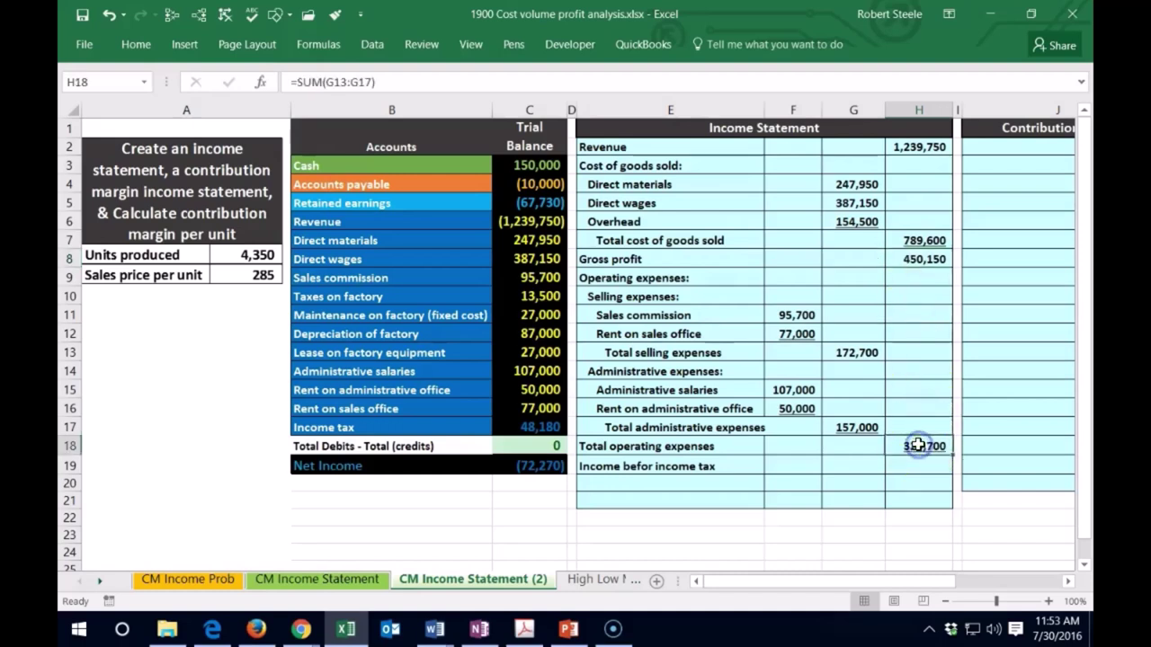
pyautogui.click(920, 462)
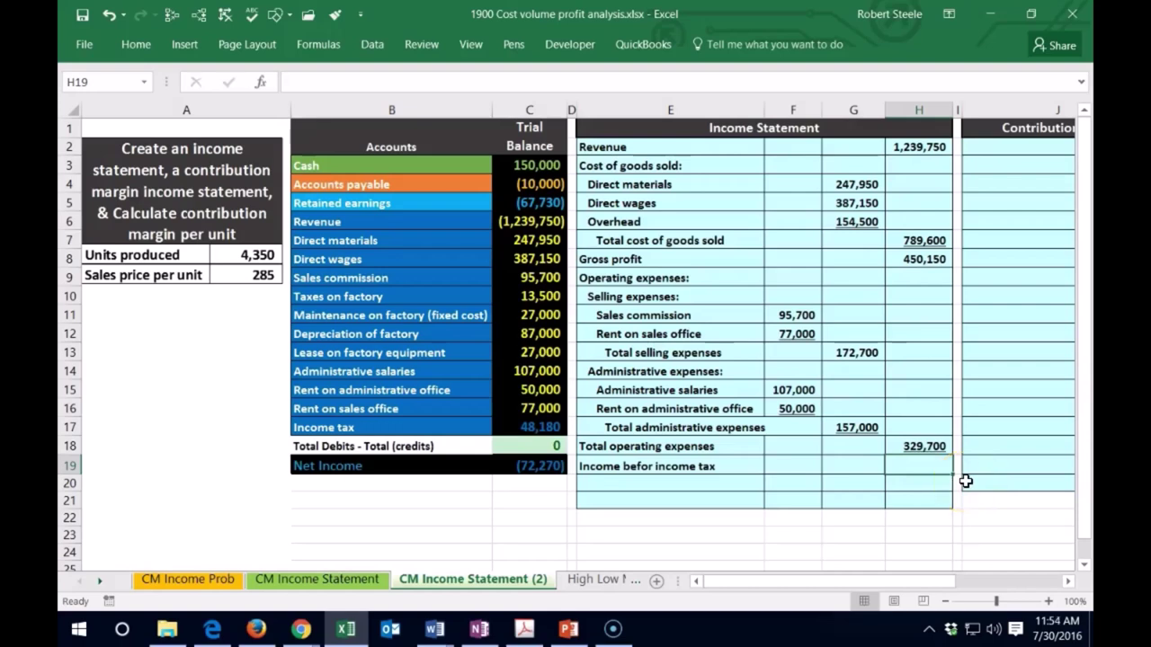
pyautogui.write('=')
pyautogui.click(935, 260)
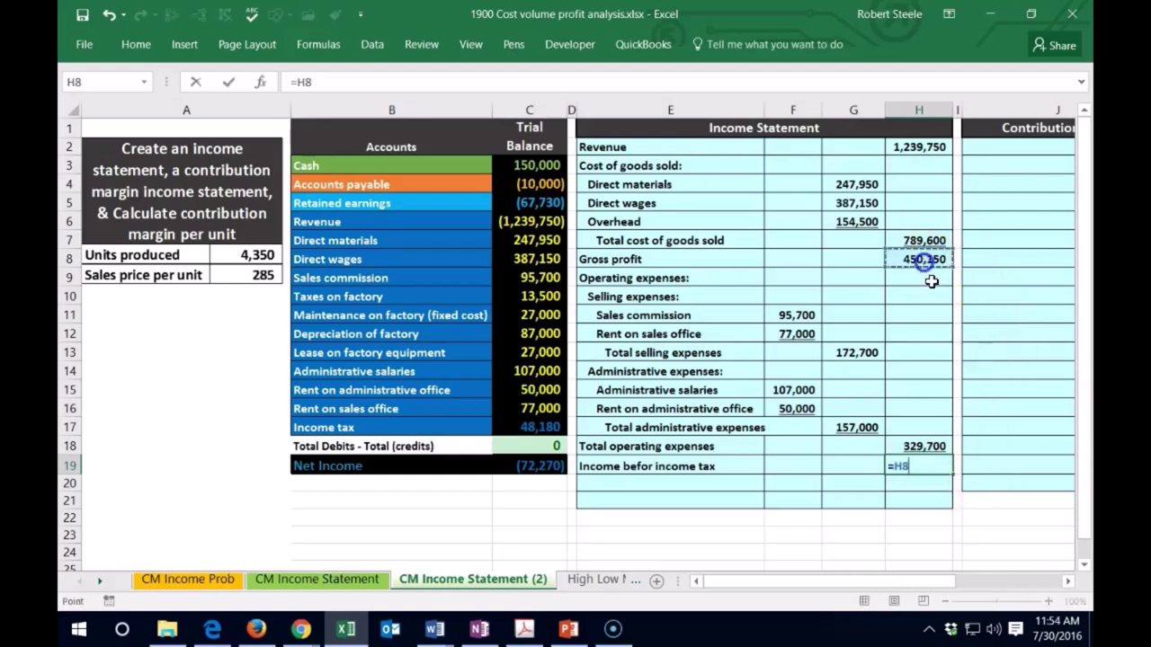
pyautogui.write('-')
pyautogui.click(922, 446)
pyautogui.press('Return')
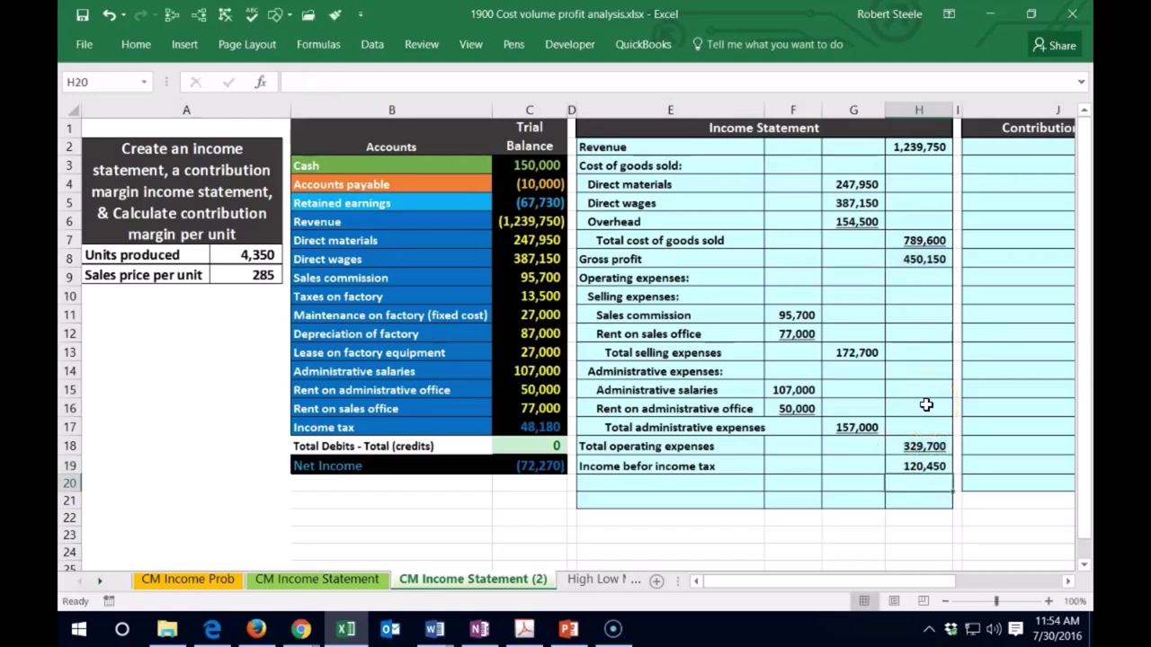
# - Correct the spelling of the label in E19 to "Income before income tax"
pyautogui.doubleClick(649, 464)
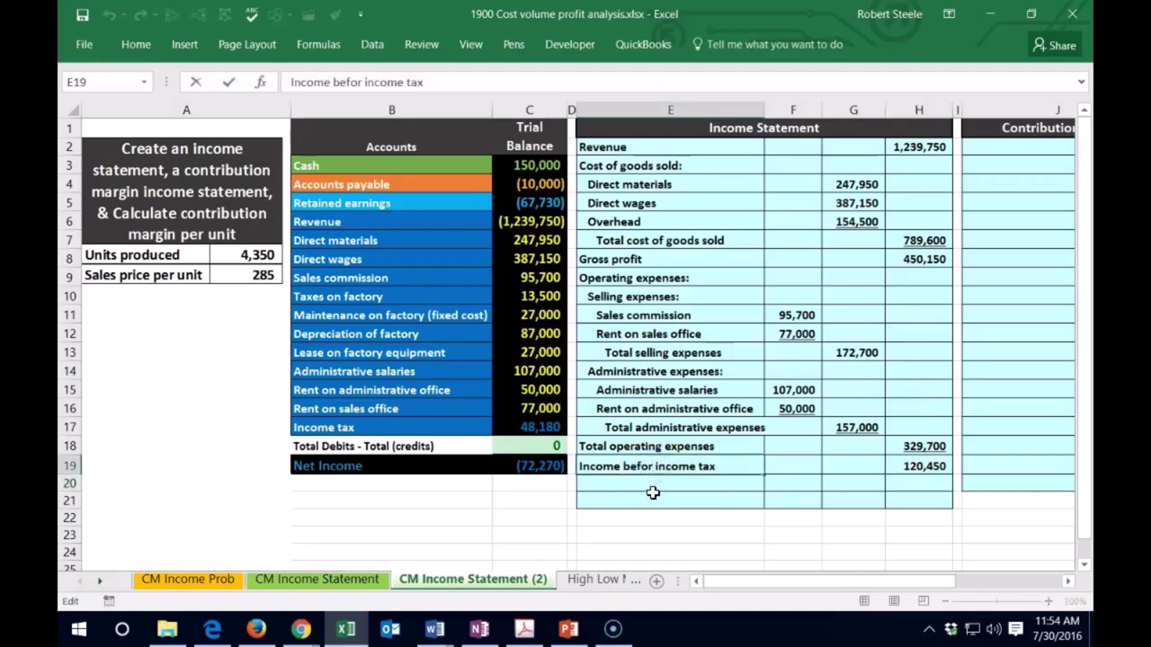
pyautogui.write('e')
pyautogui.press('Return')
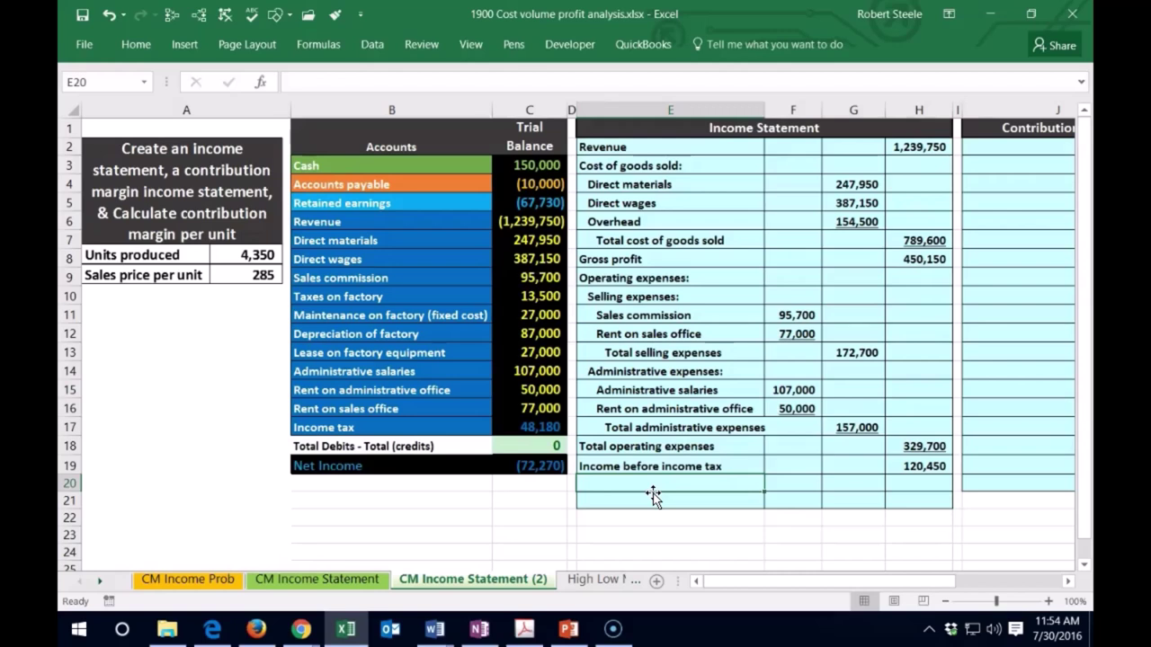
# - Add an income tax line in row 20, with the label "Income tax" in E20 and the amount in H20 linked with =C17
pyautogui.click(535, 428)
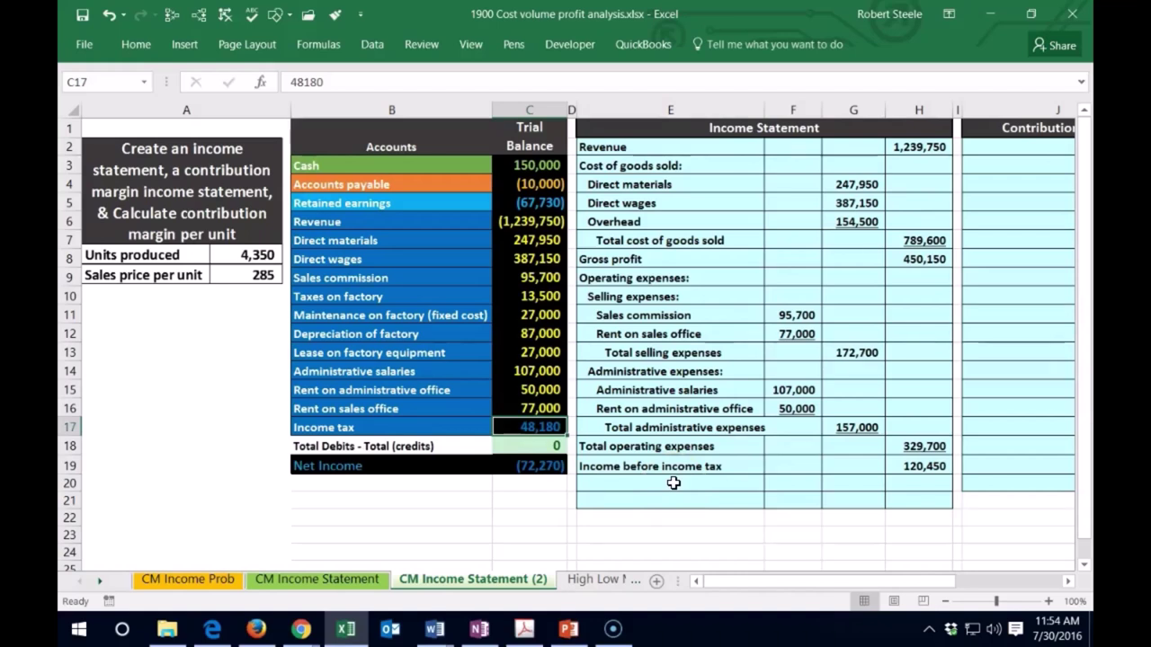
pyautogui.click(672, 483)
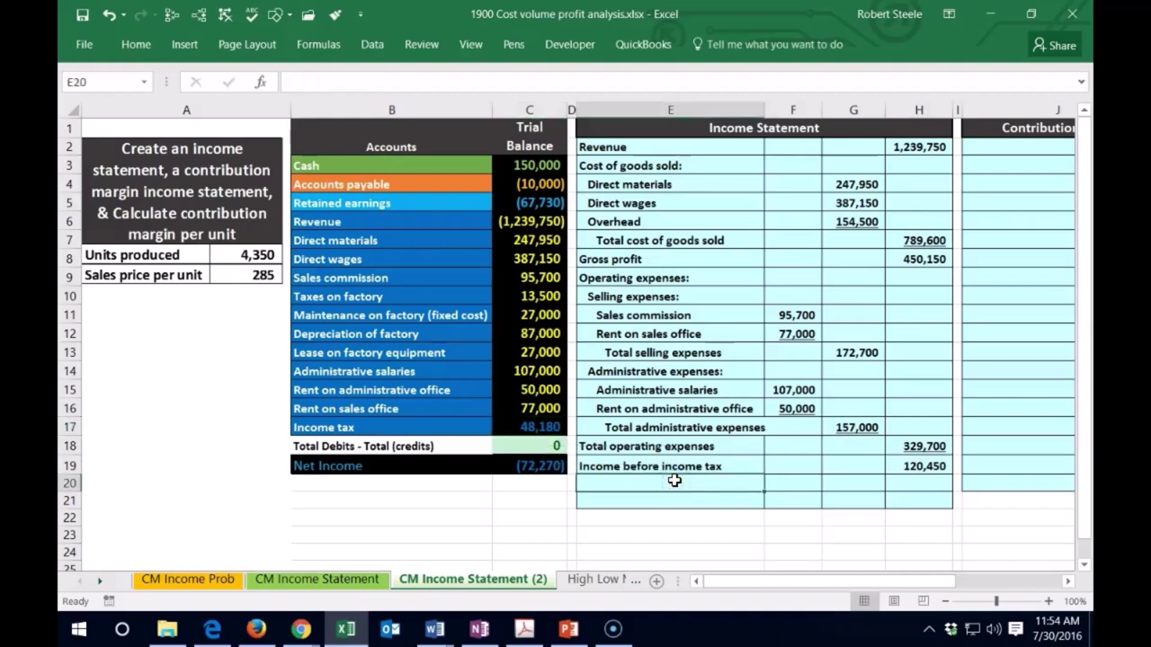
pyautogui.write('Income t')
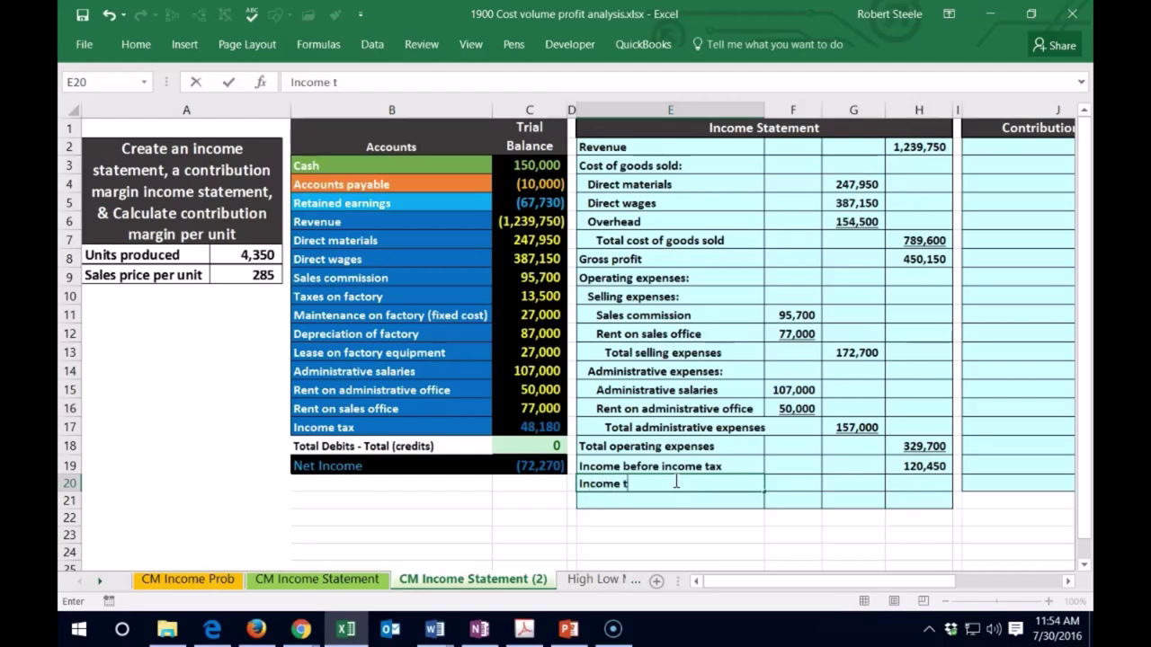
pyautogui.write('ax')
pyautogui.press('Right')
pyautogui.press('Right')
pyautogui.press('Right')
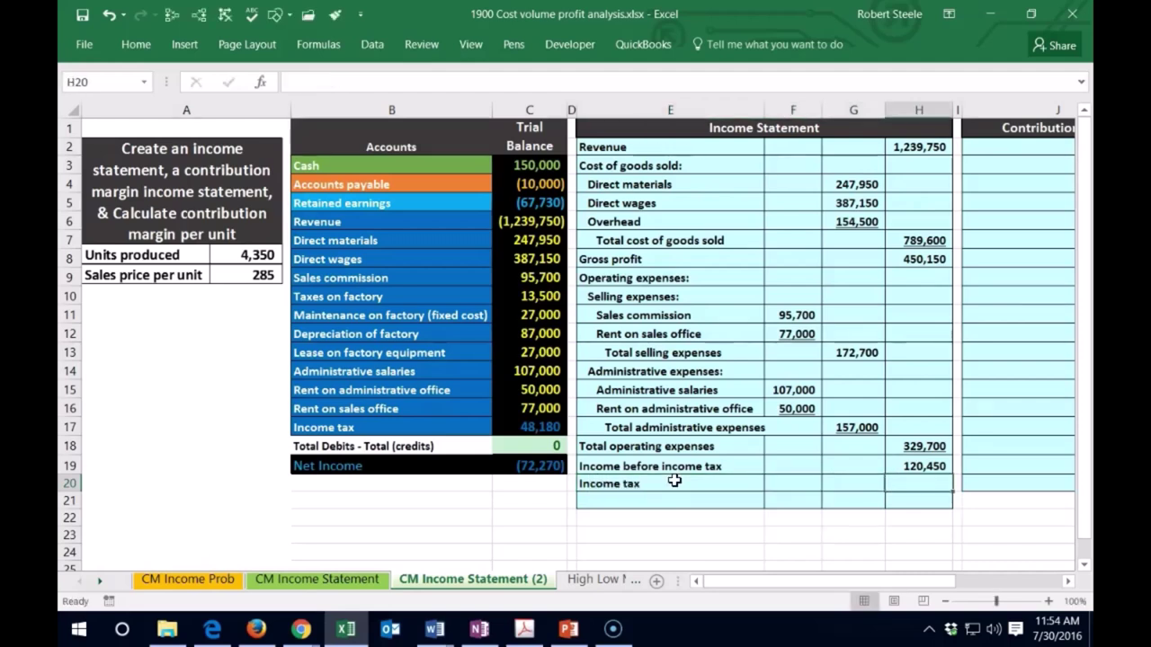
pyautogui.write('=')
pyautogui.click(538, 427)
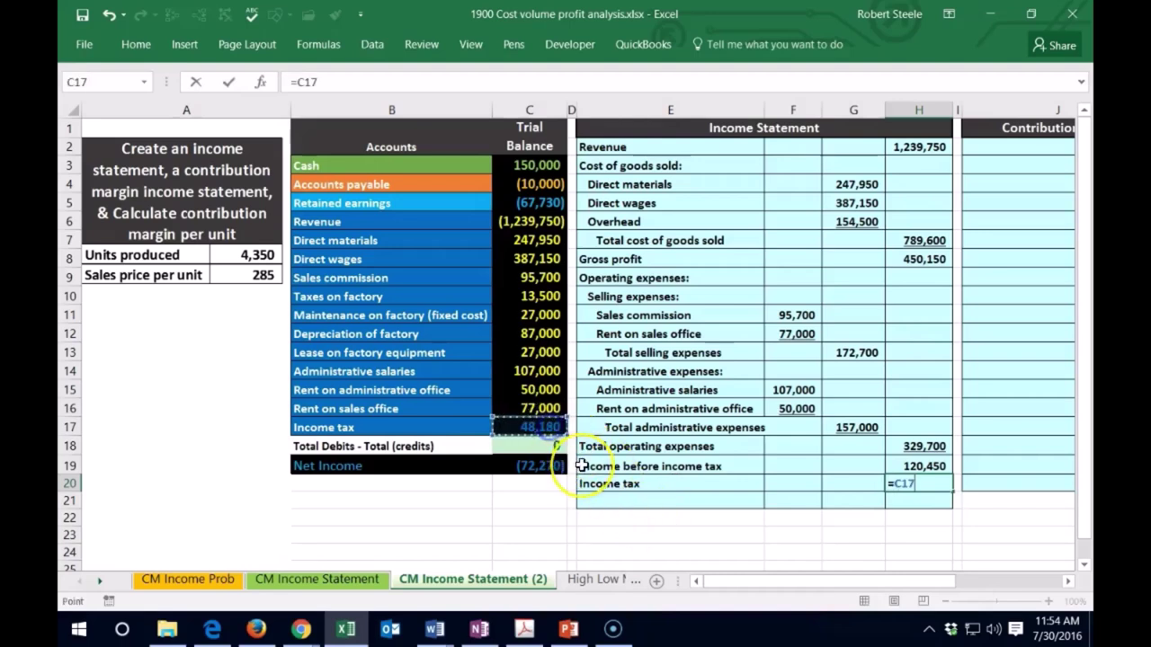
pyautogui.press('Return')
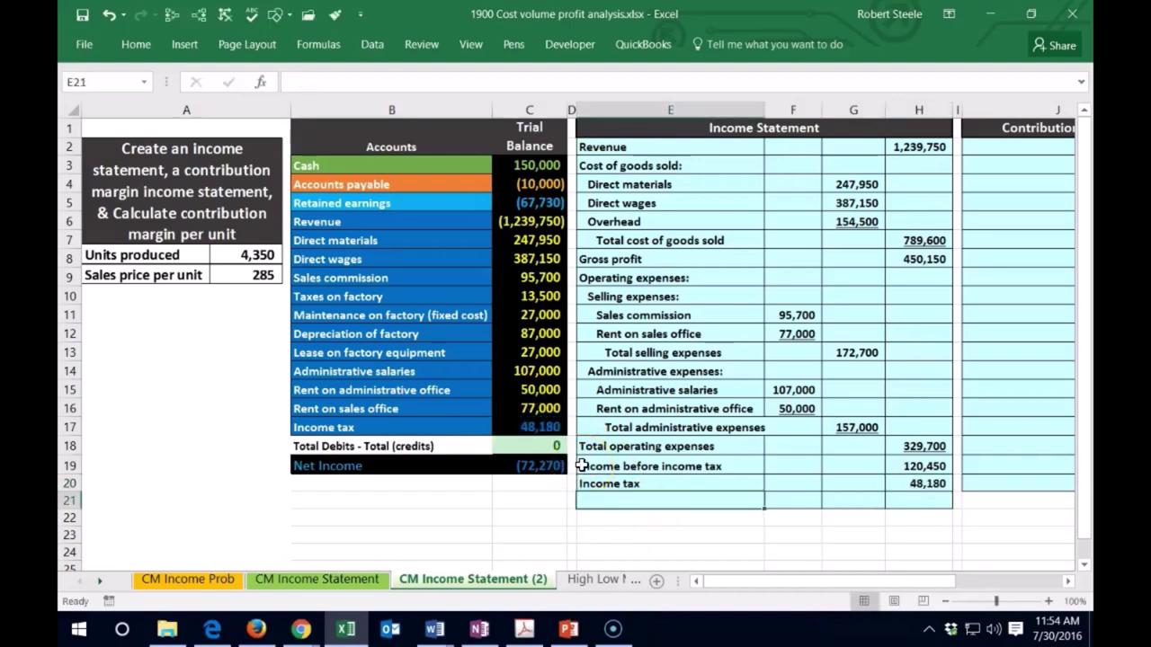
# - Switch to Calculator and divide the income tax by income before income tax, 48180/120450, then close it
pyautogui.press('XF86Calculator')
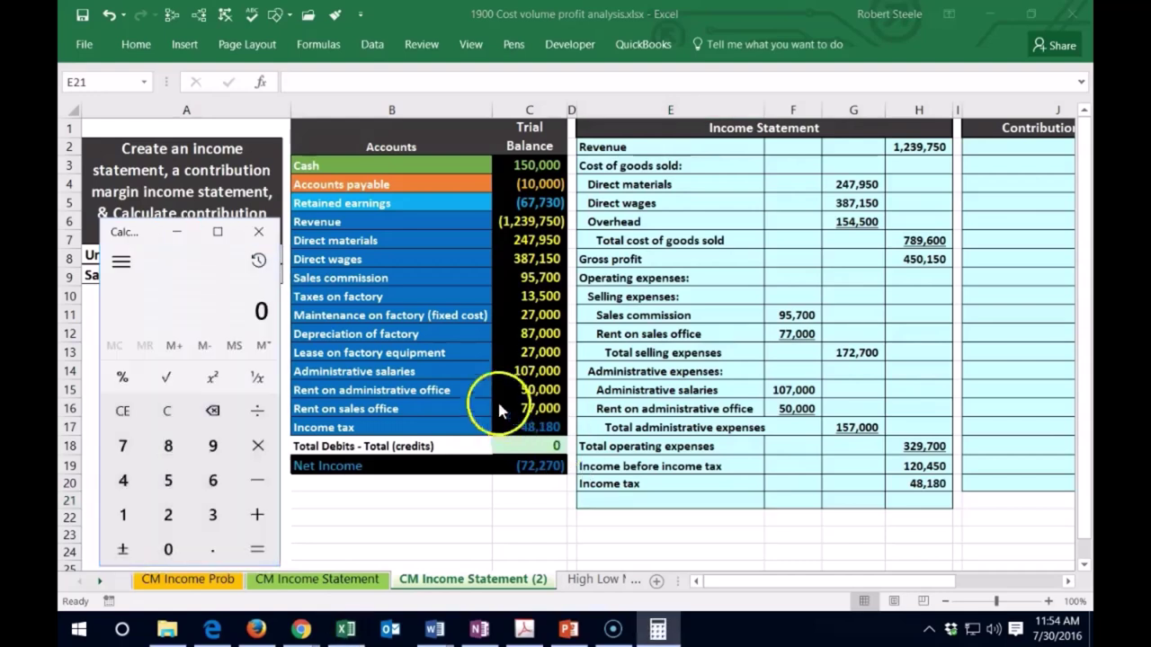
pyautogui.write('48180/12')
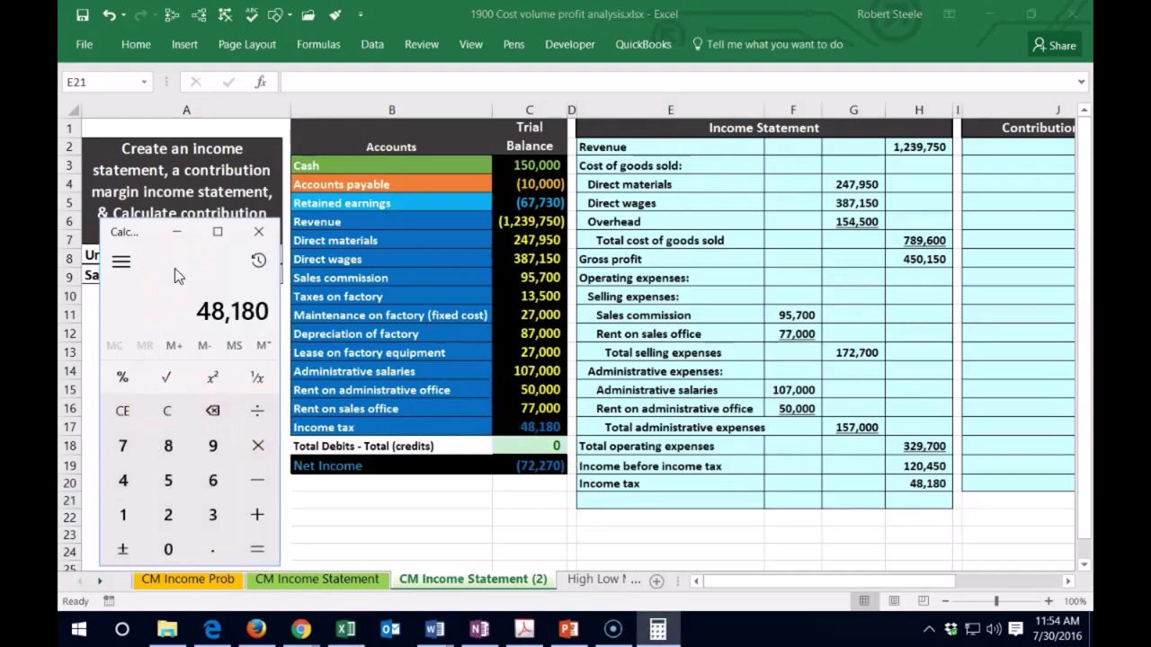
pyautogui.write('0450')
pyautogui.press('Return')
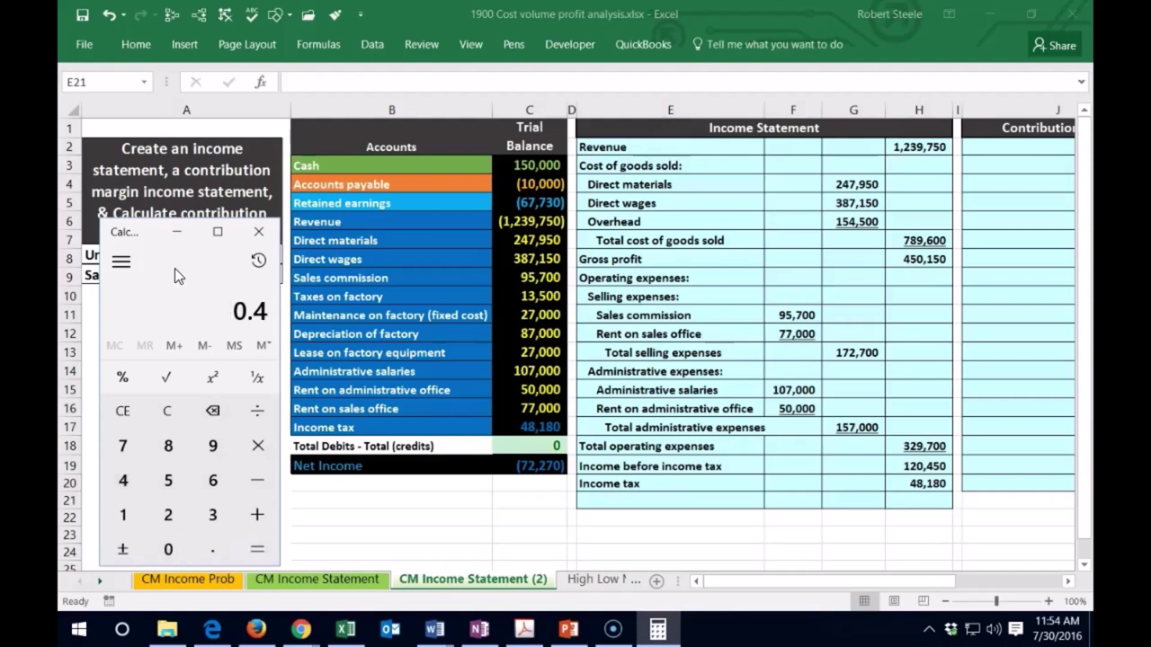
pyautogui.click(259, 232)
# - Underline the Income tax amount in H20
pyautogui.click(893, 514)
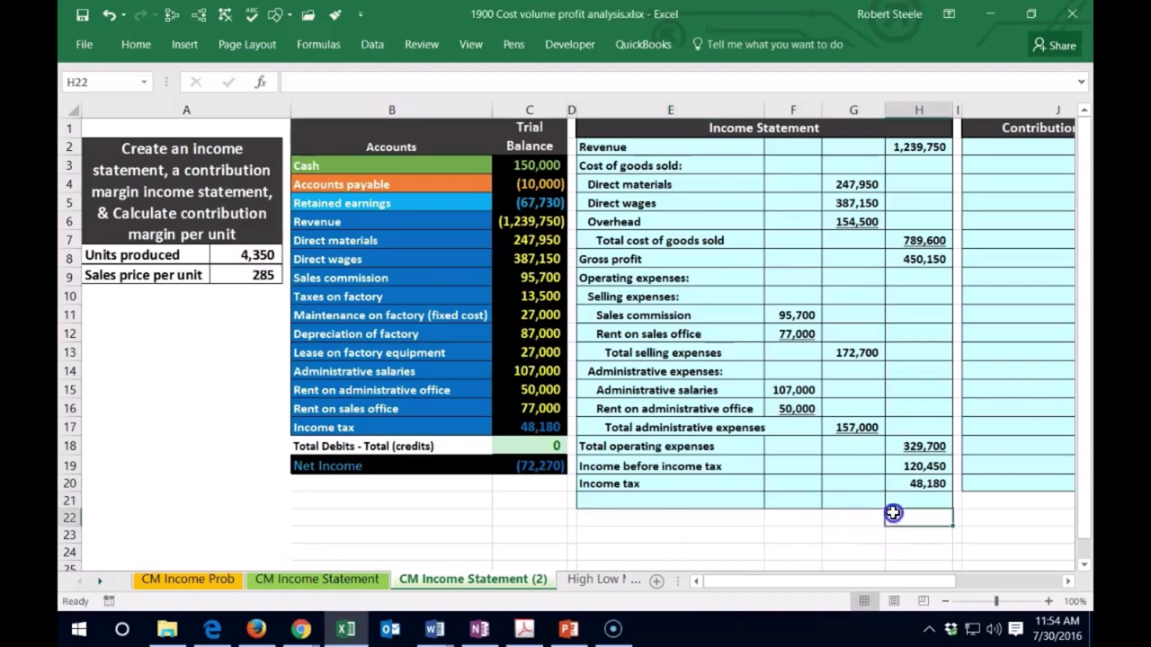
pyautogui.click(917, 484)
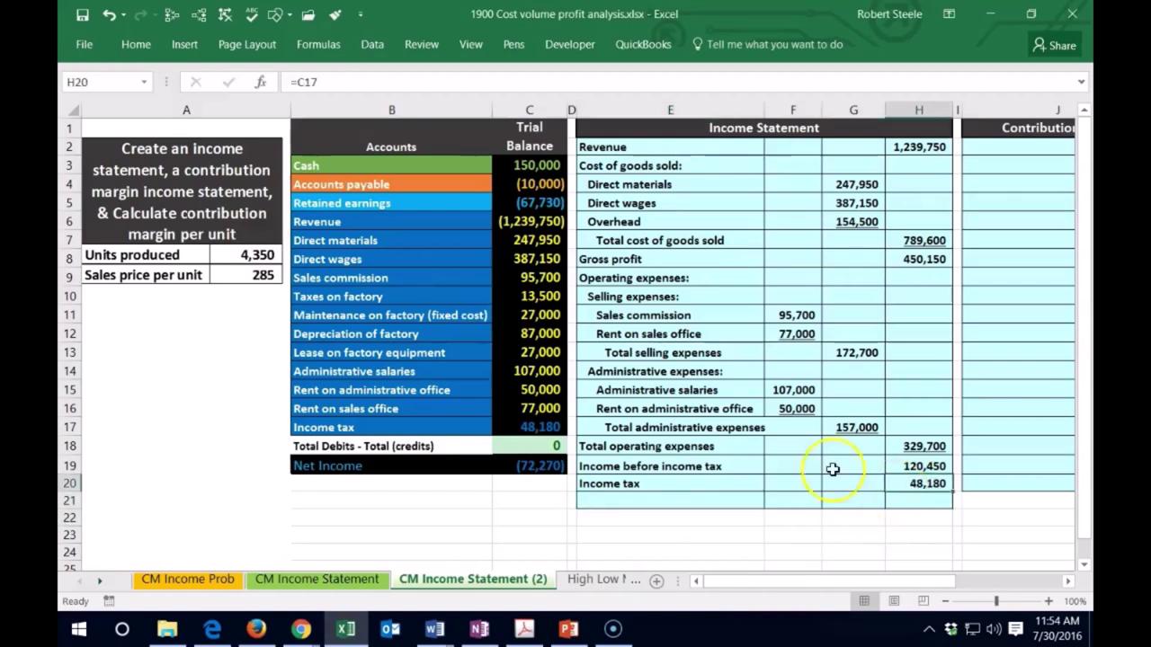
pyautogui.click(135, 44)
pyautogui.click(177, 103)
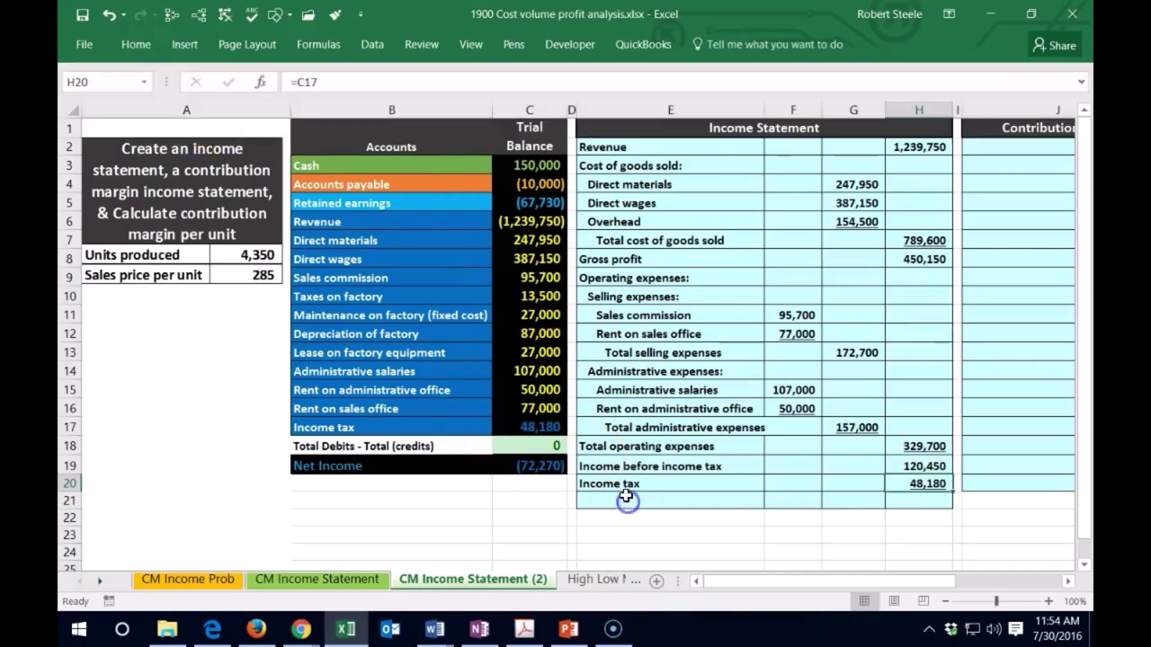
# - Enter the label "Net income" in E21, below Income tax
pyautogui.click(624, 498)
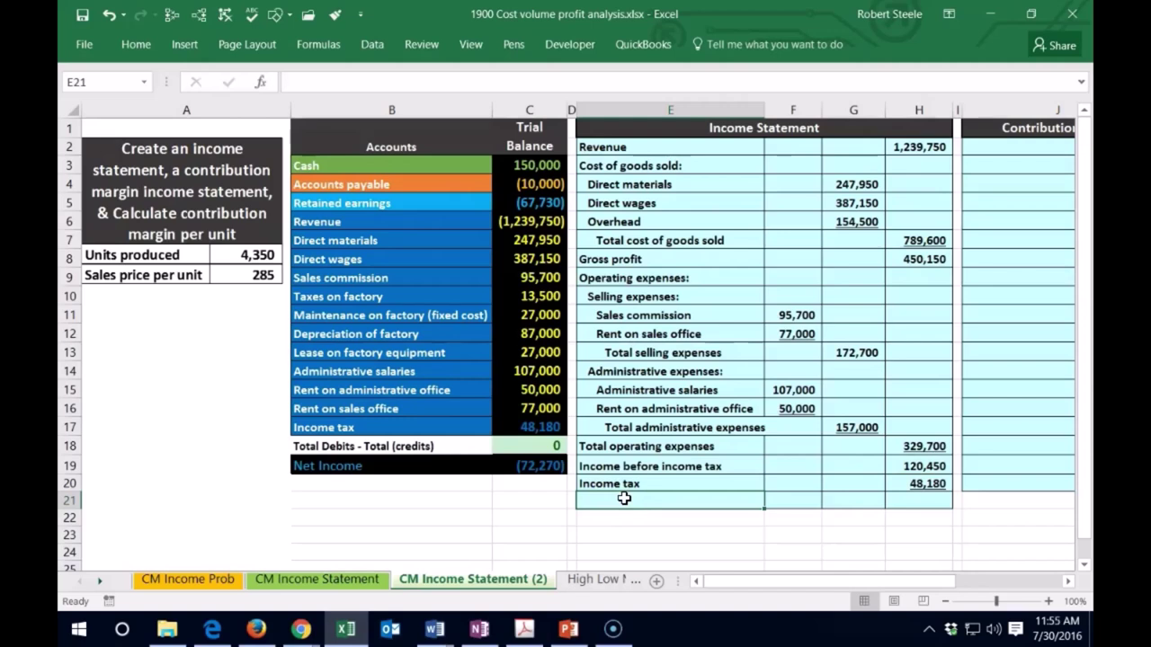
pyautogui.write('Net')
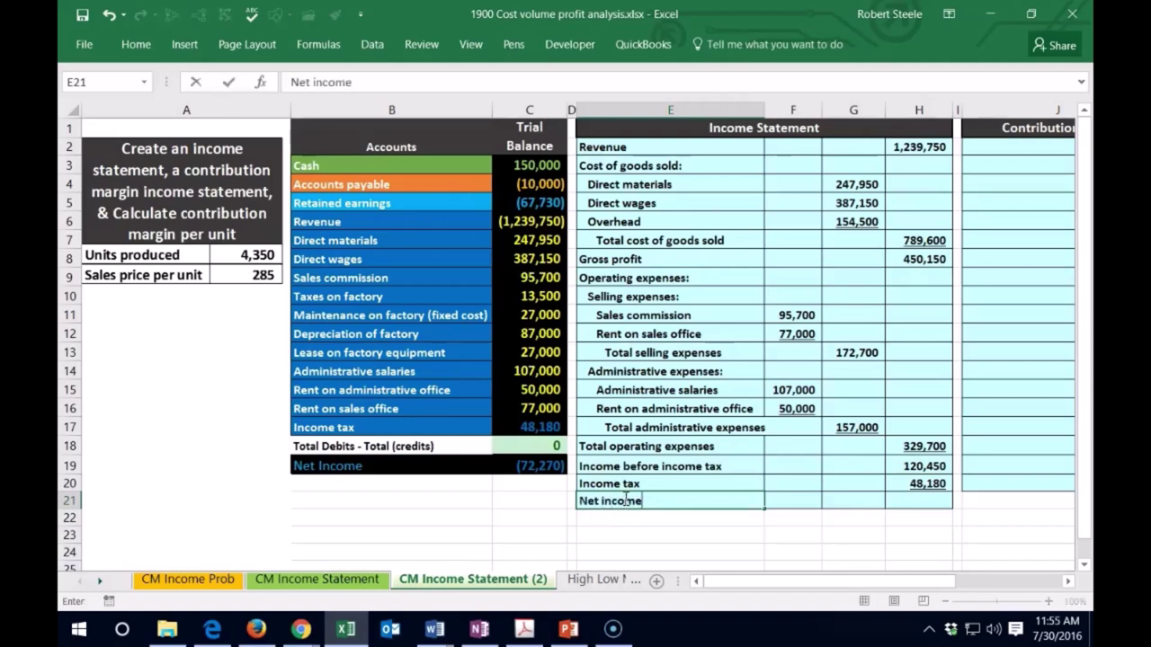
pyautogui.write(' income')
pyautogui.press('Tab')
pyautogui.press('Tab')
pyautogui.press('Tab')
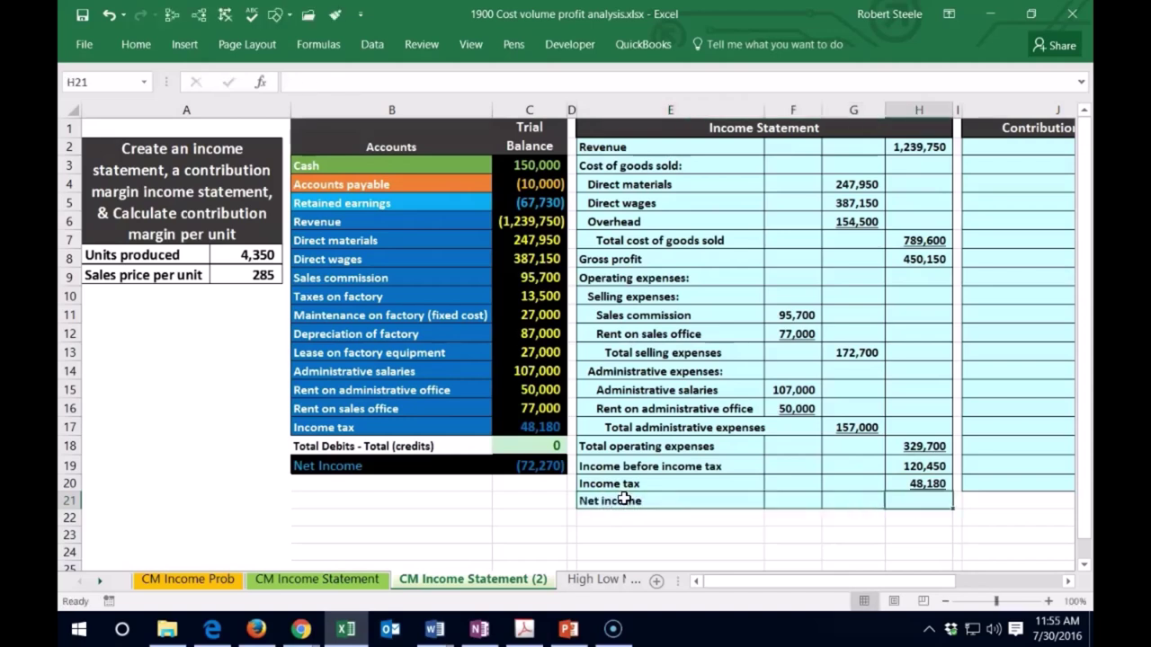
# - Change the font color of the trial balance's Income tax amount in C17 to yellow
pyautogui.rightClick(545, 429)
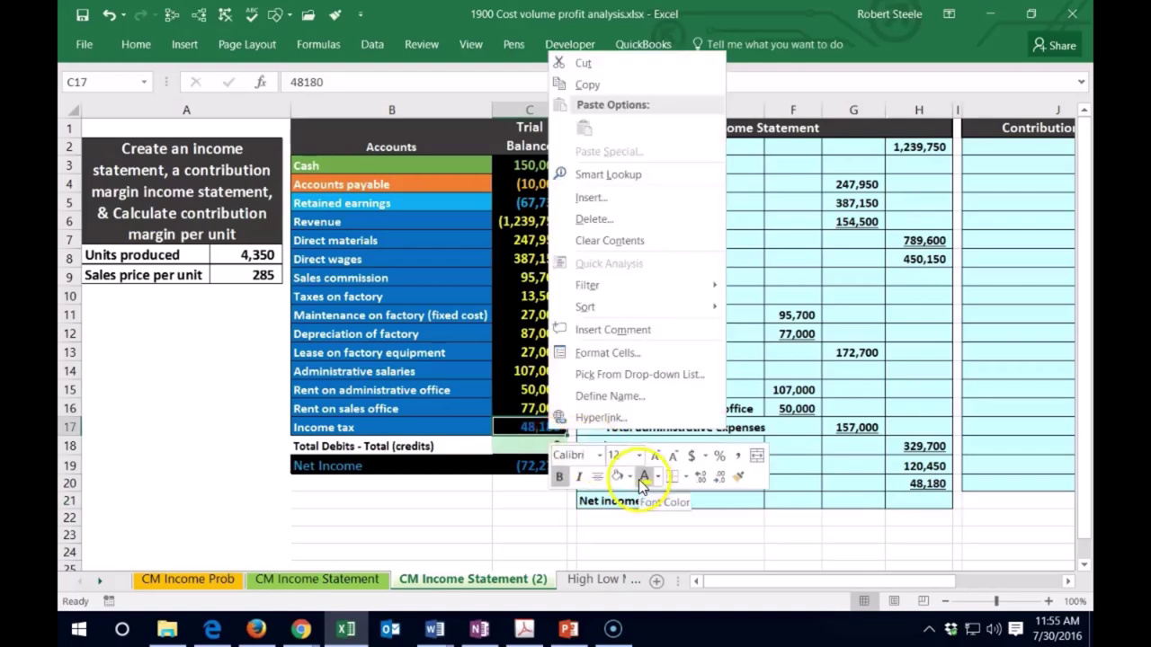
pyautogui.press('Escape')
pyautogui.click(730, 536)
# - Calculate net income in H21 as income before income tax minus income tax with =H19-H20
pyautogui.click(910, 500)
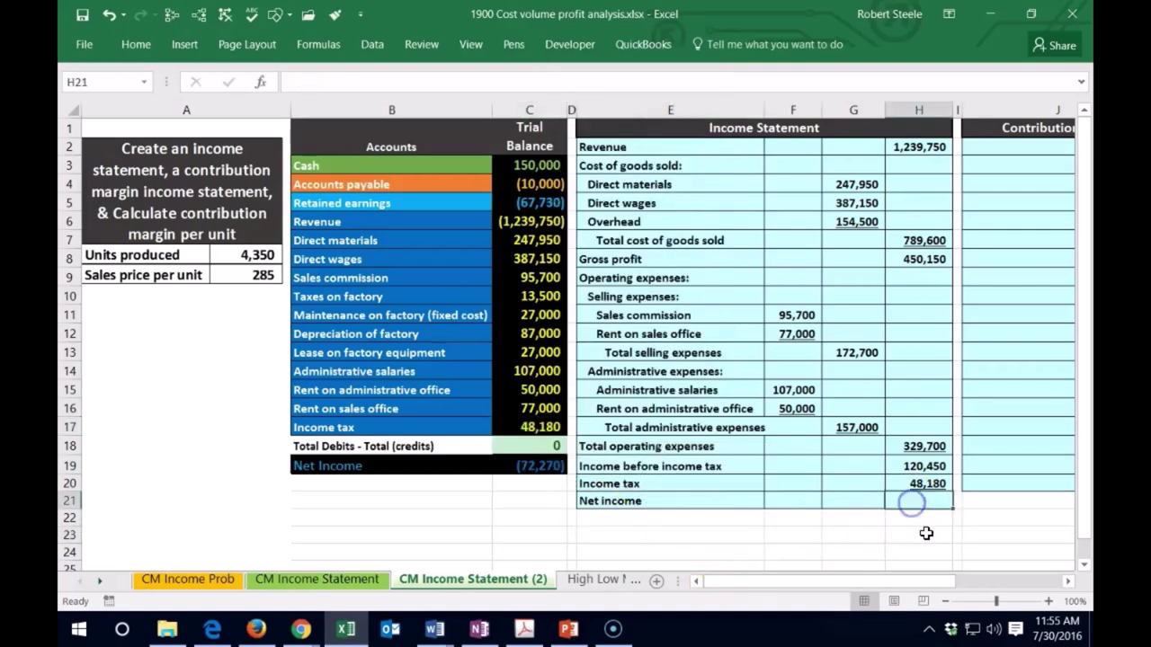
pyautogui.write('=sum(')
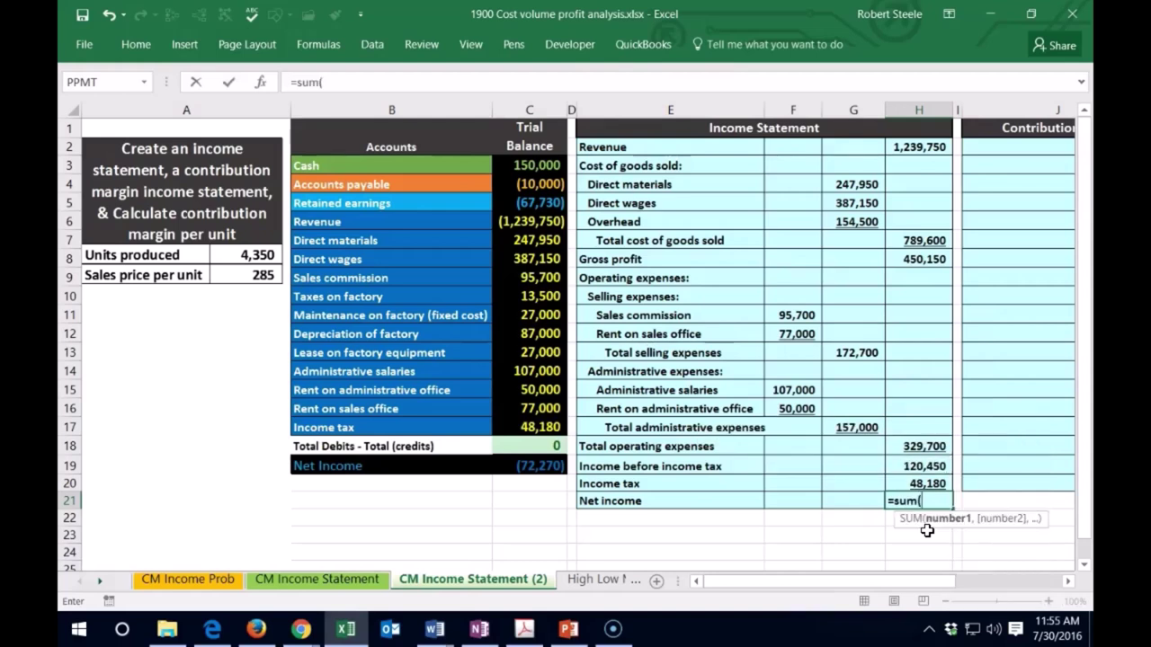
pyautogui.press('Up')
pyautogui.press('Up')
pyautogui.press('Up')
pyautogui.press('Up')
pyautogui.press('Up')
pyautogui.press('Up')
pyautogui.press('Up')
pyautogui.press('Up')
pyautogui.press('Up')
pyautogui.press('Up')
pyautogui.press('Up')
pyautogui.press('Up')
pyautogui.press('Up')
pyautogui.press('Up')
pyautogui.press('Up')
pyautogui.press('Up')
pyautogui.press('Up')
pyautogui.press('Up')
pyautogui.press('Up')
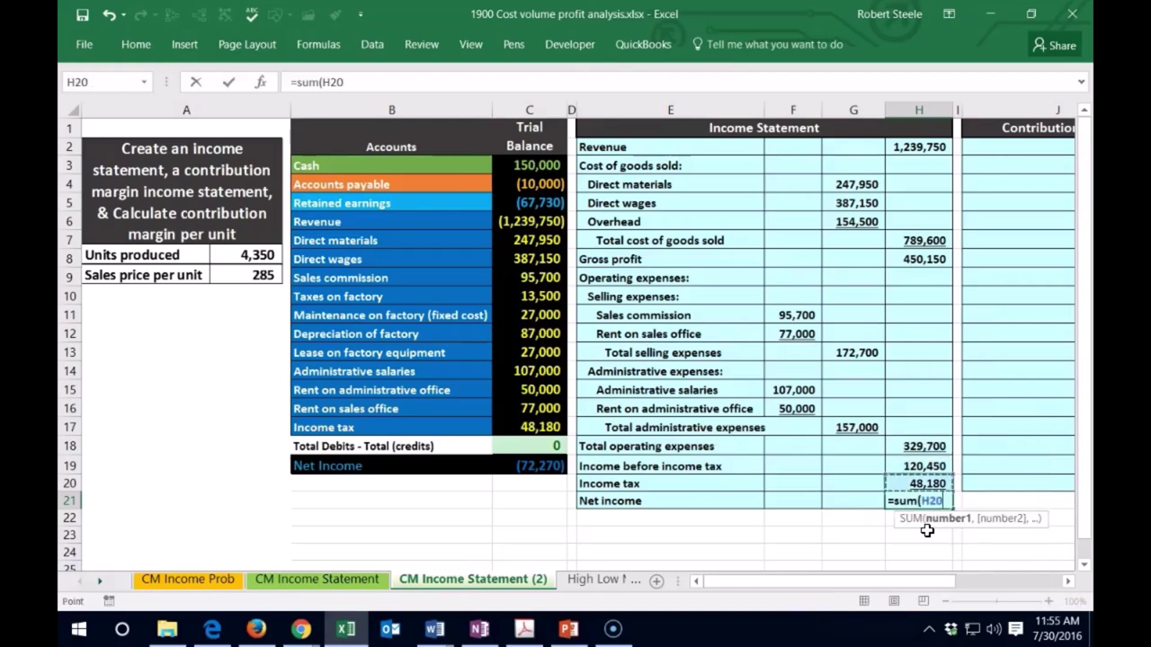
pyautogui.press('BackSpace')
pyautogui.press('BackSpace')
pyautogui.press('BackSpace')
pyautogui.press('BackSpace')
pyautogui.press('BackSpace')
pyautogui.press('BackSpace')
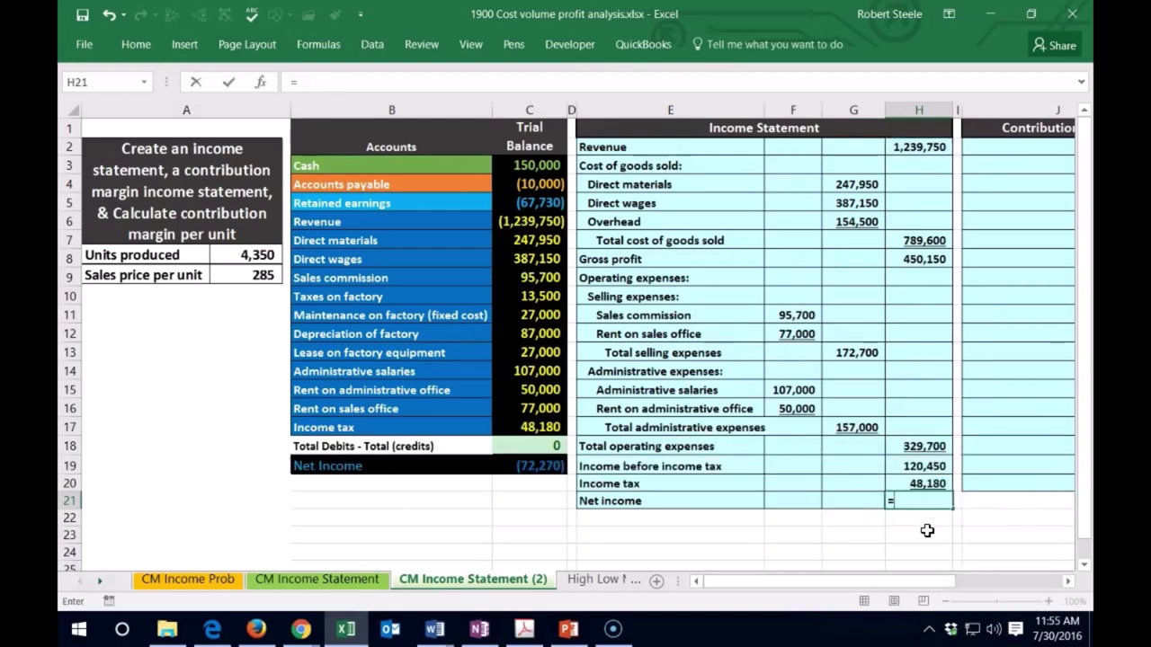
pyautogui.click(891, 465)
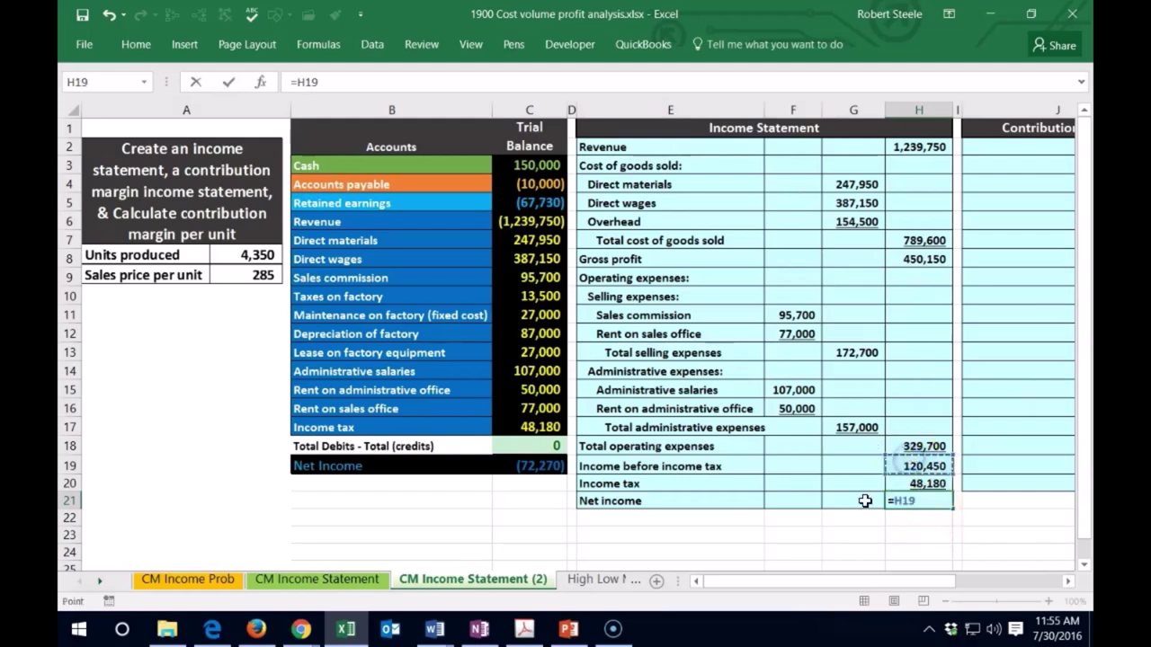
pyautogui.write('-')
pyautogui.click(910, 483)
pyautogui.press('Return')
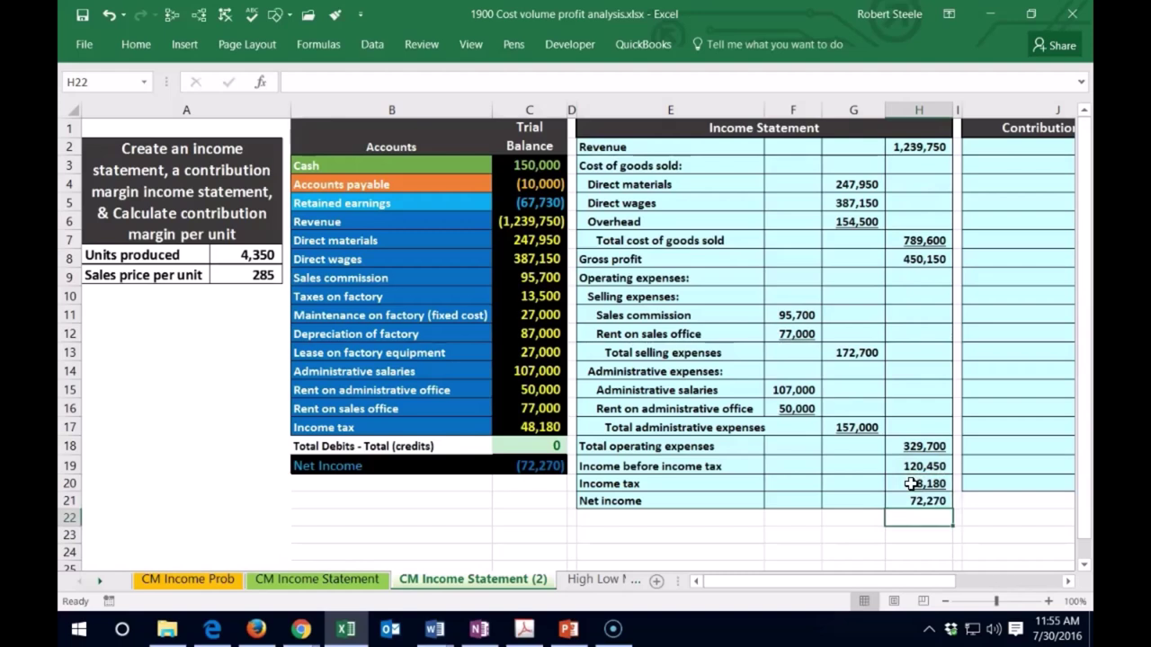
# - Compare the net income in H21 with the trial balance's net income in C19 and the accounts from Revenue down
pyautogui.click(917, 501)
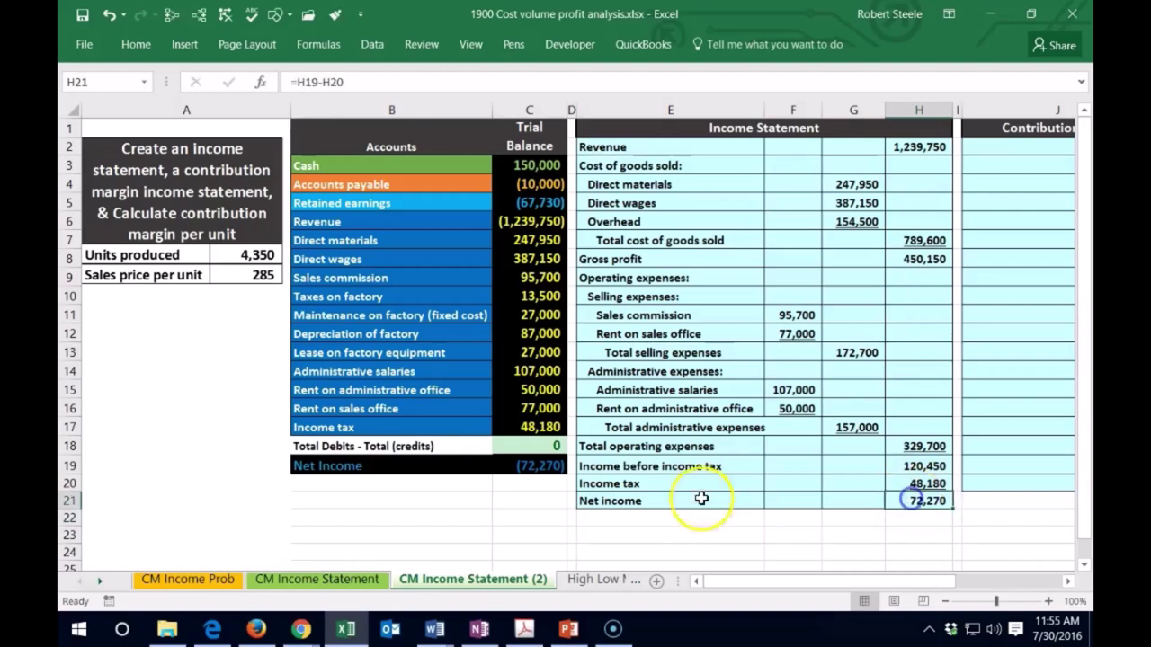
pyautogui.click(543, 467)
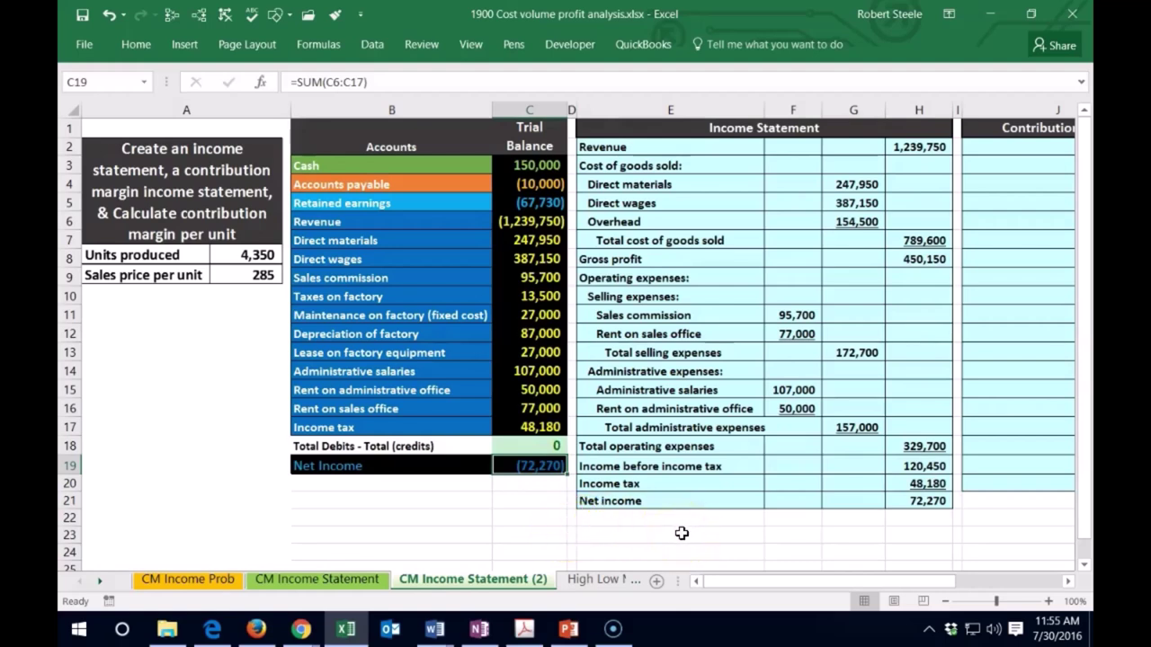
pyautogui.moveTo(530, 222); pyautogui.dragTo(529, 390)
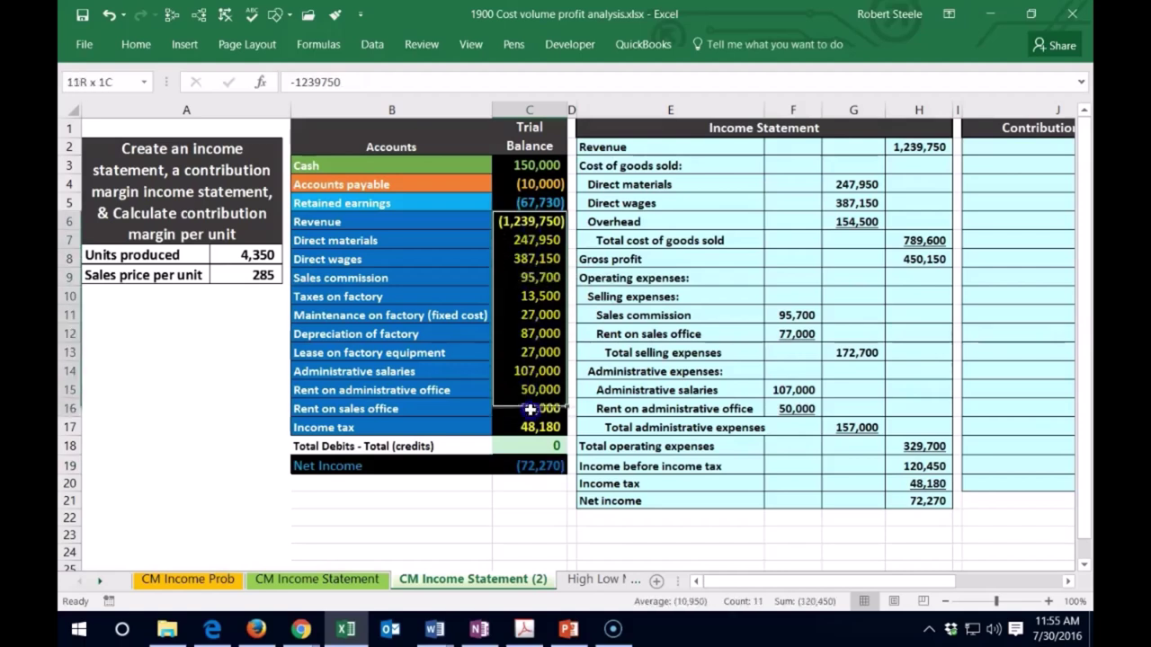
pyautogui.click(814, 375)
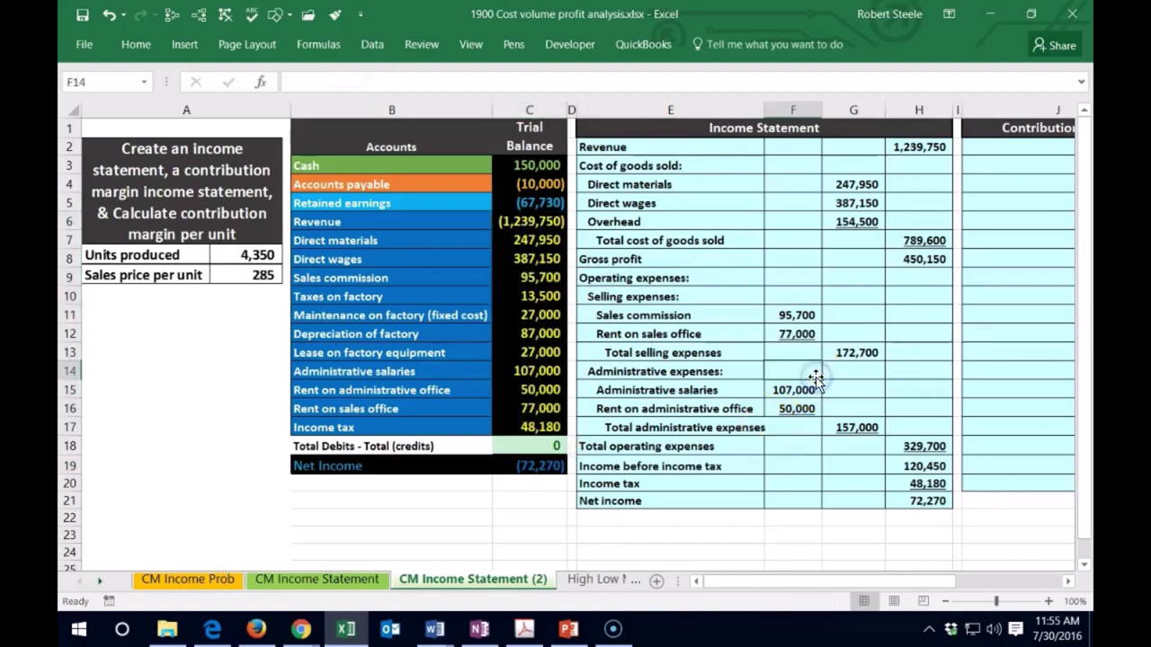
pyautogui.click(903, 498)
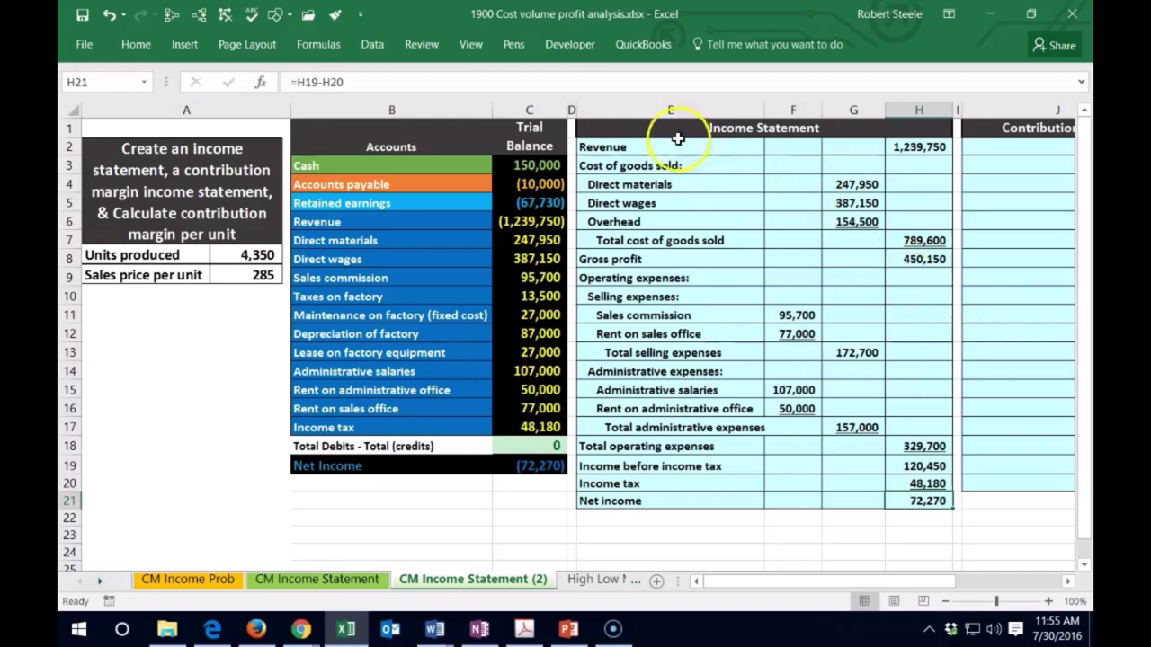
# - Hide columns E to I, which hold the finished income statement
pyautogui.moveTo(645, 108); pyautogui.dragTo(958, 109)
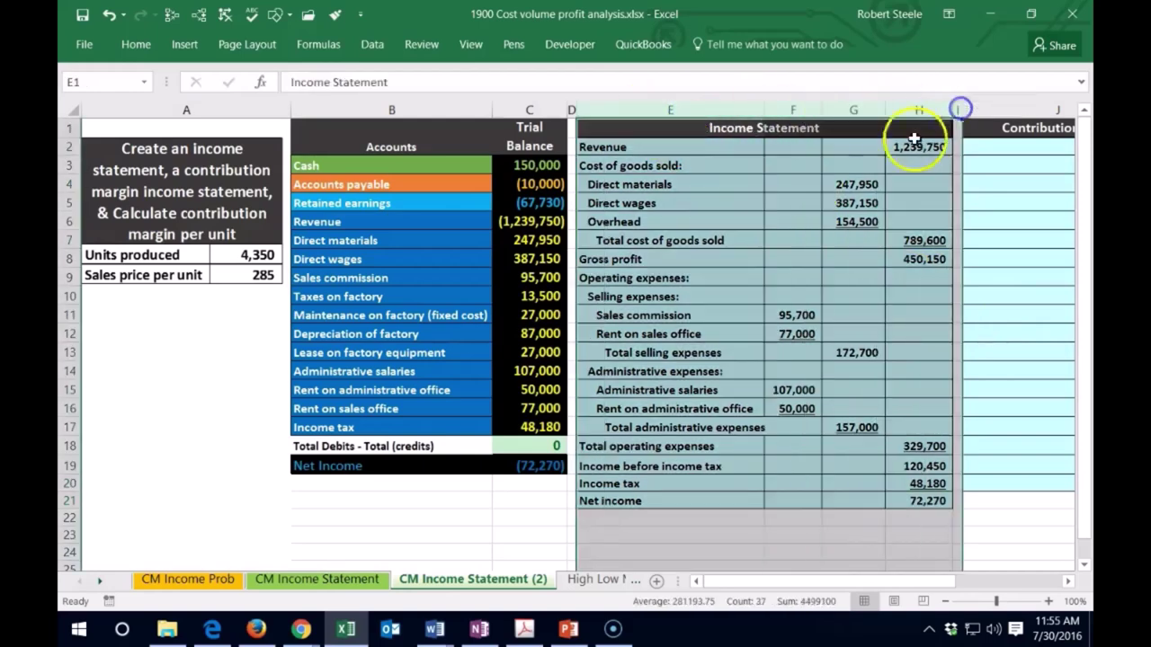
pyautogui.rightClick(791, 175)
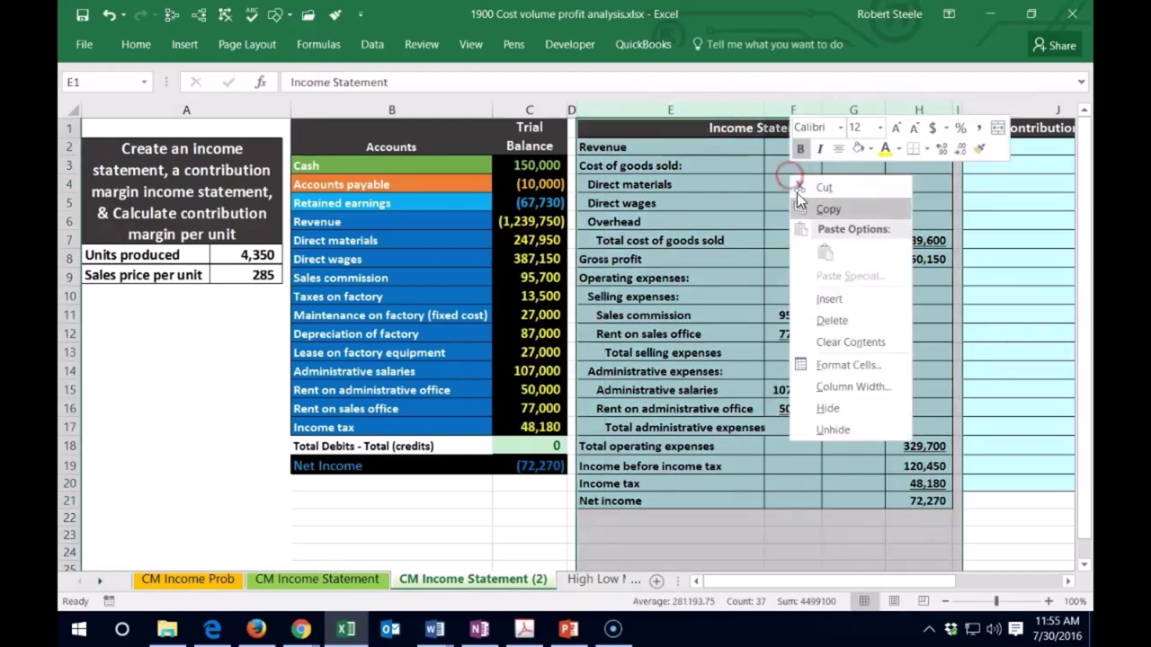
pyautogui.click(826, 409)
pyautogui.click(764, 390)
pyautogui.click(649, 151)
pyautogui.moveTo(530, 222); pyautogui.dragTo(528, 426)
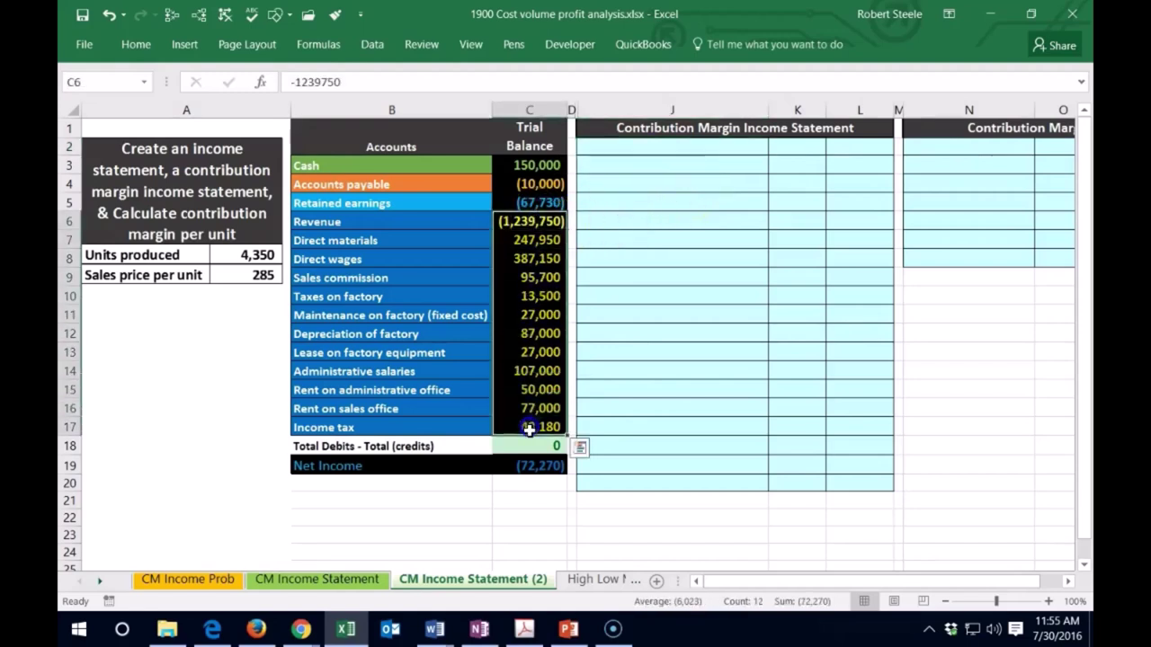
pyautogui.click(674, 231)
# - Enter the label "Sales" in J2 of the contribution margin income statement and bring in the trial balance revenue in L2 with -C6
pyautogui.click(624, 150)
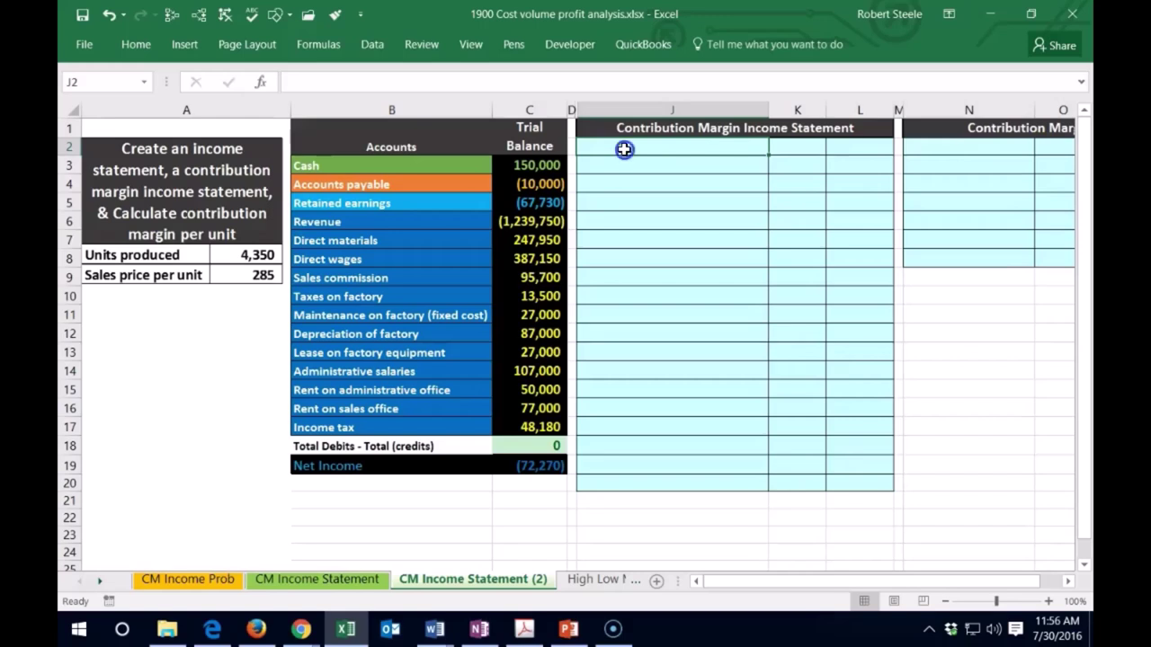
pyautogui.write('Sales')
pyautogui.press('Tab')
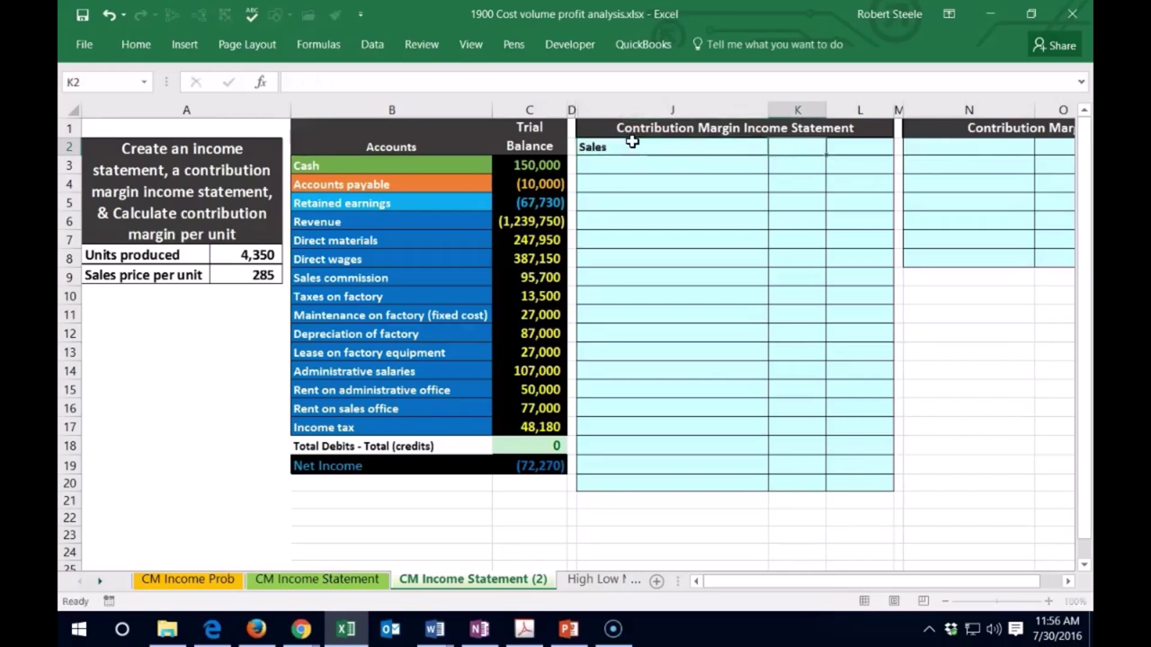
pyautogui.press('Tab')
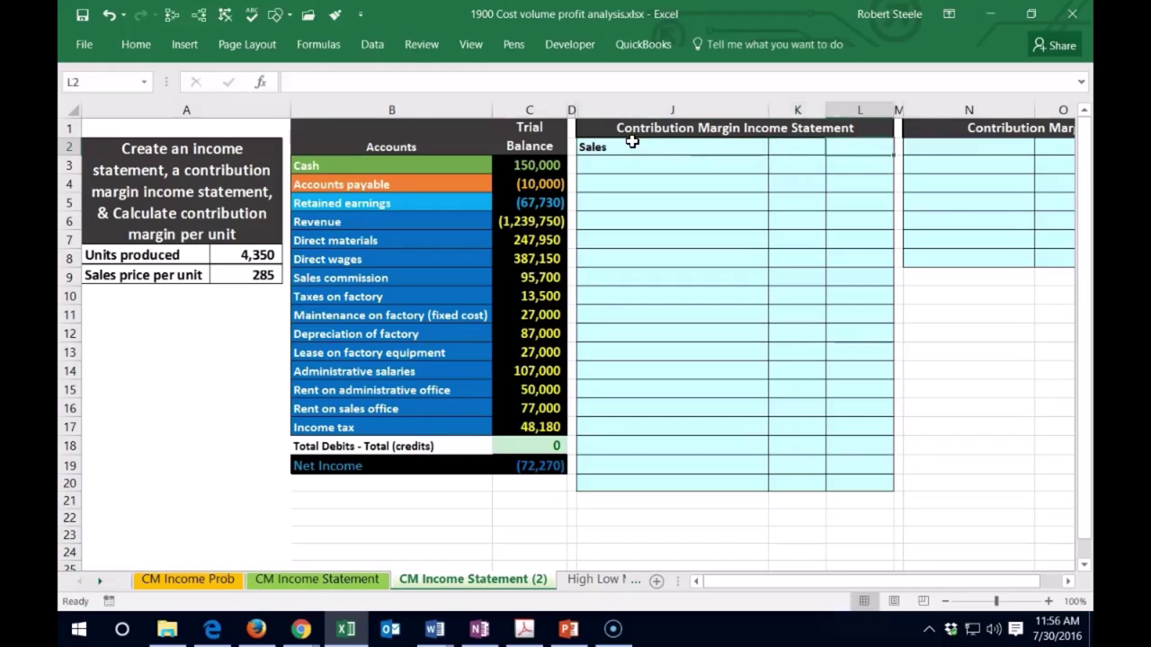
pyautogui.write('-')
pyautogui.click(532, 221)
pyautogui.press('Return')
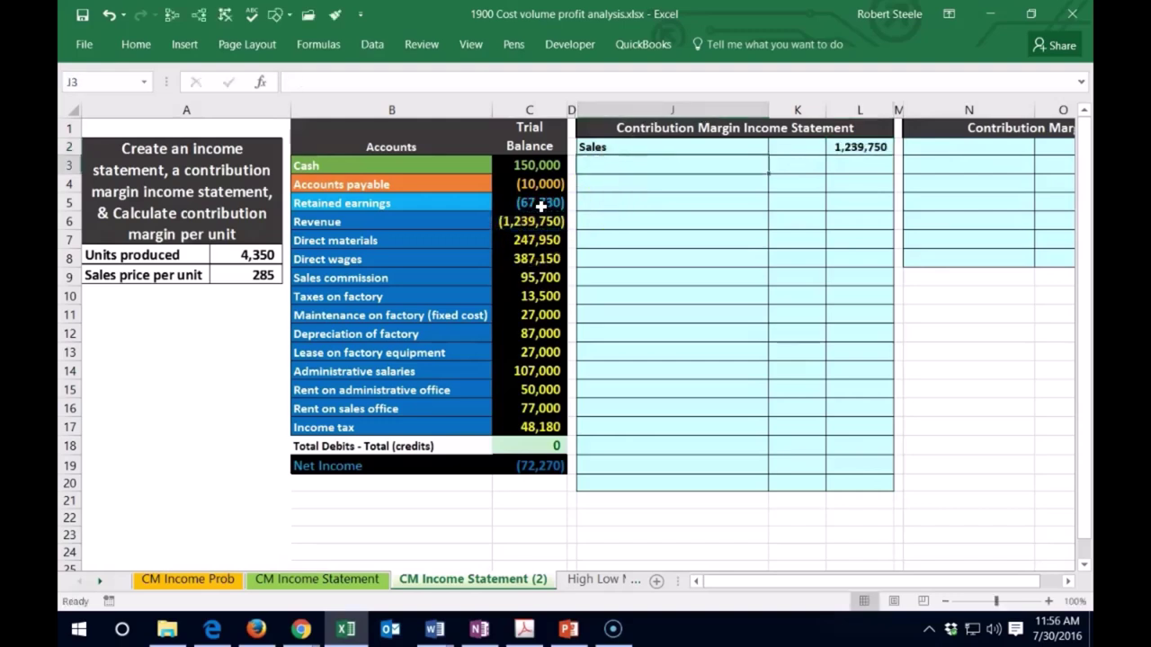
# - Change the font color of the trial balance's Revenue amount in C6
pyautogui.click(523, 222)
pyautogui.rightClick(514, 228)
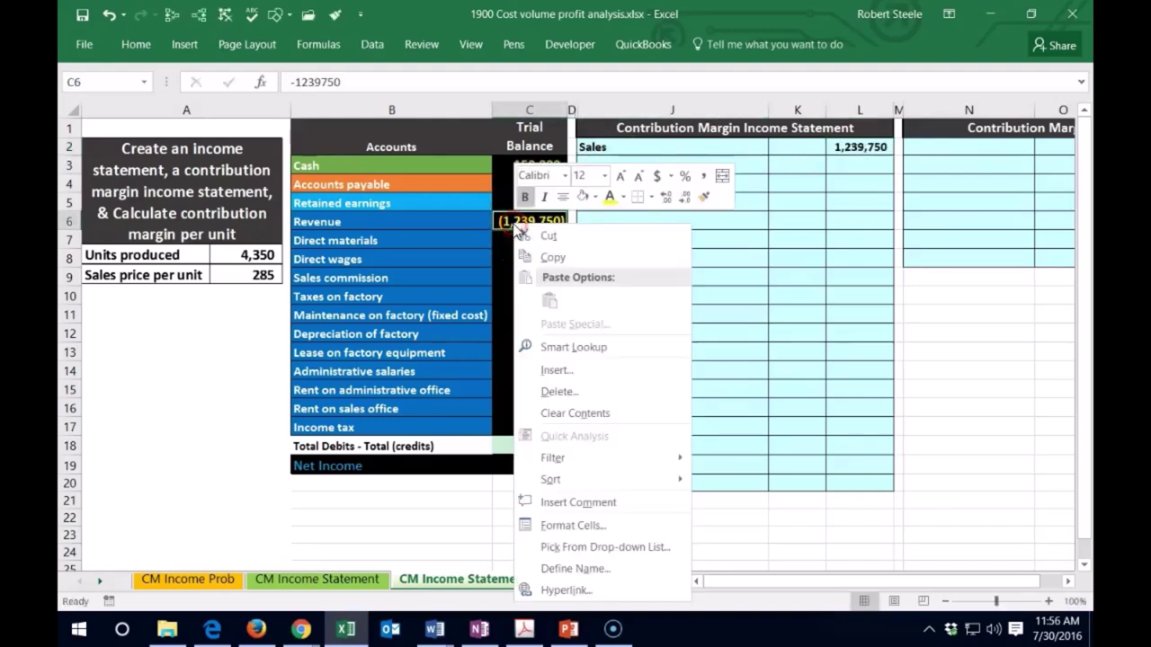
pyautogui.click(626, 197)
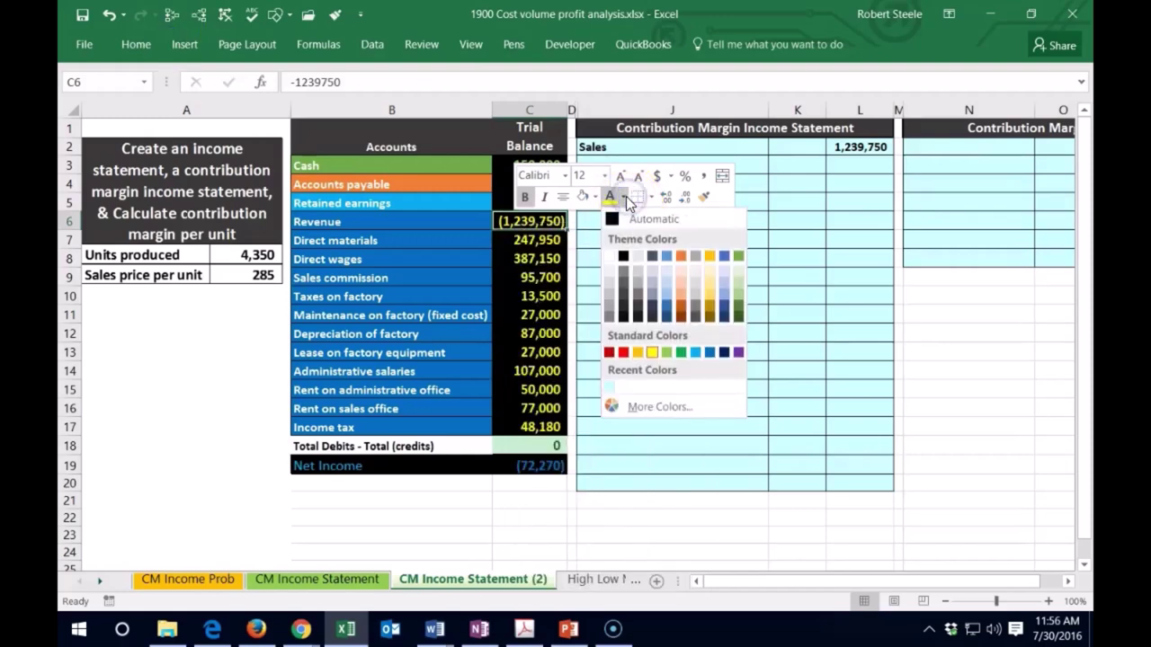